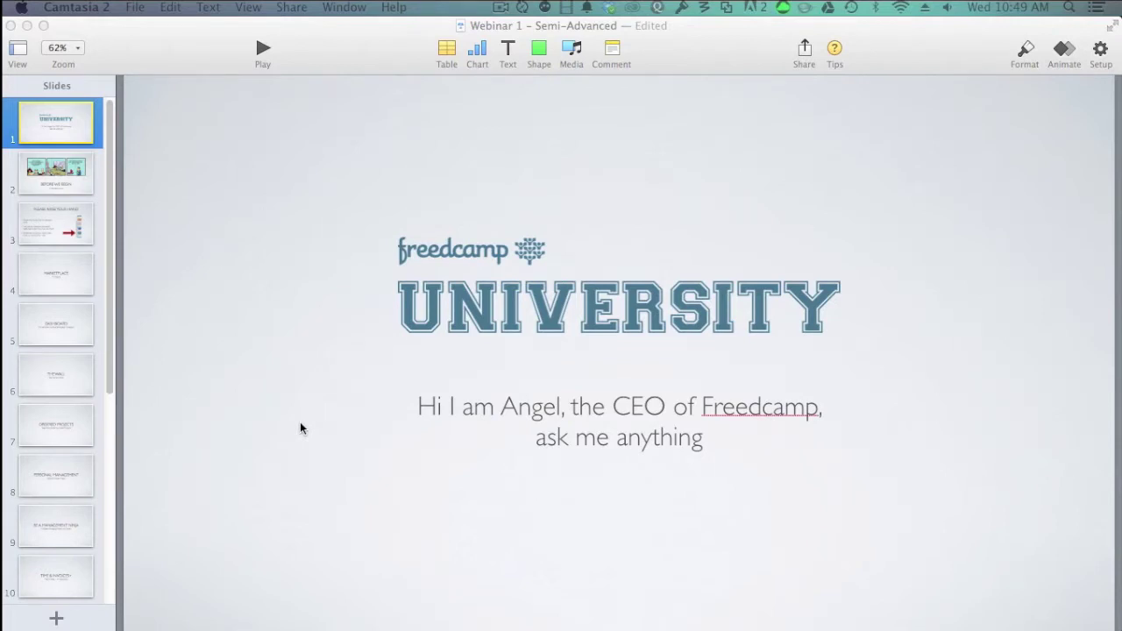
Advance the presentation through the humor and raise-your-hand slides to the Marketplace slide.
click(75, 194)
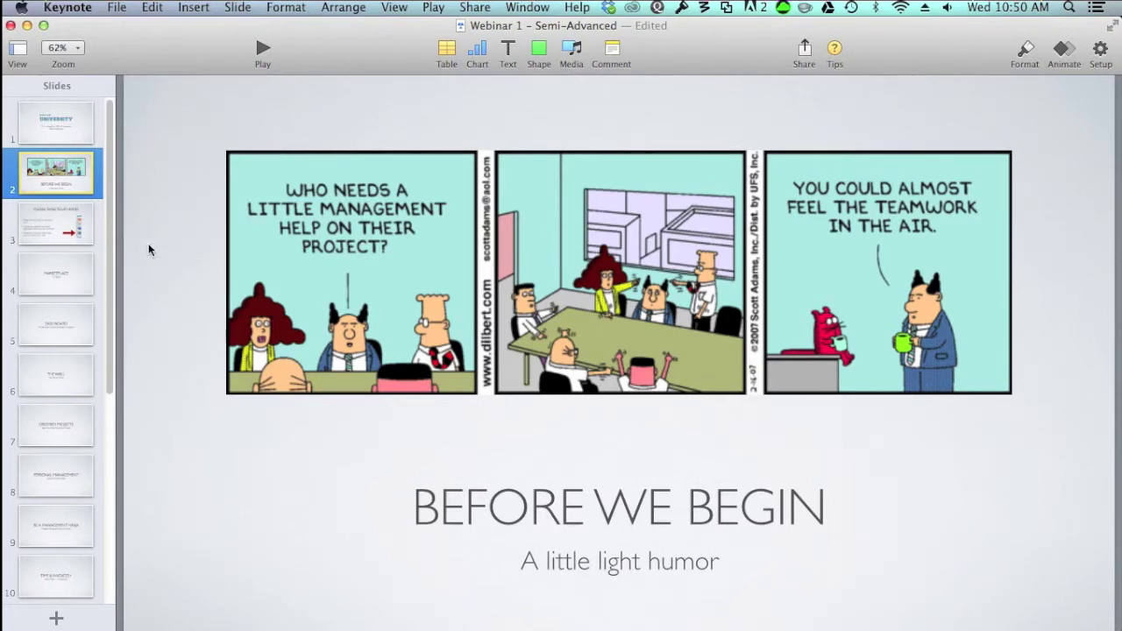
click(79, 224)
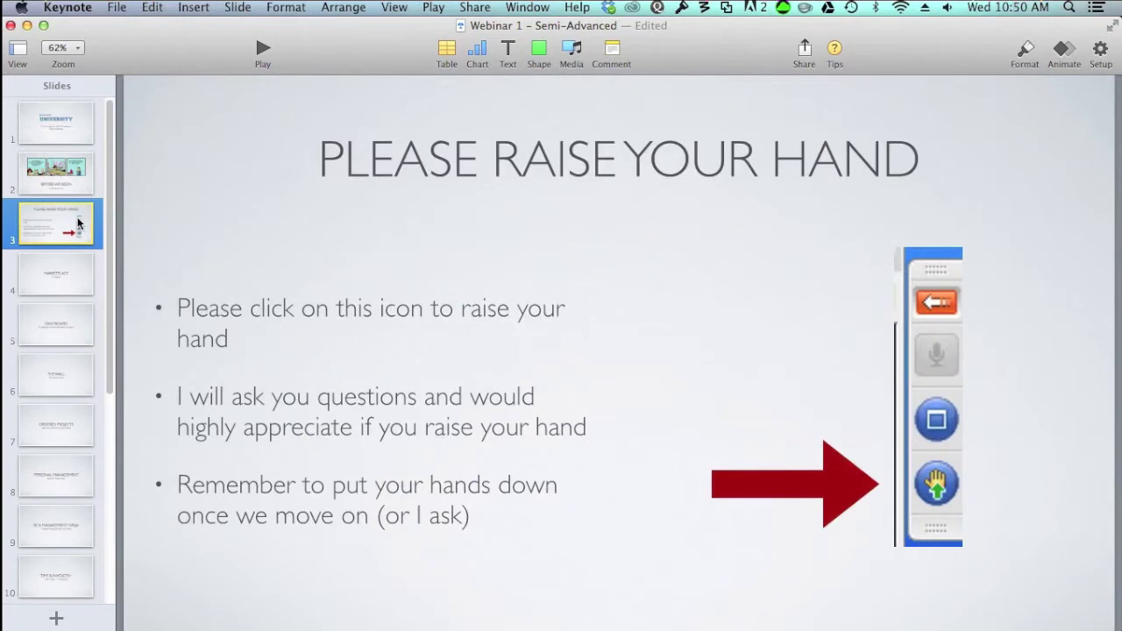
click(83, 285)
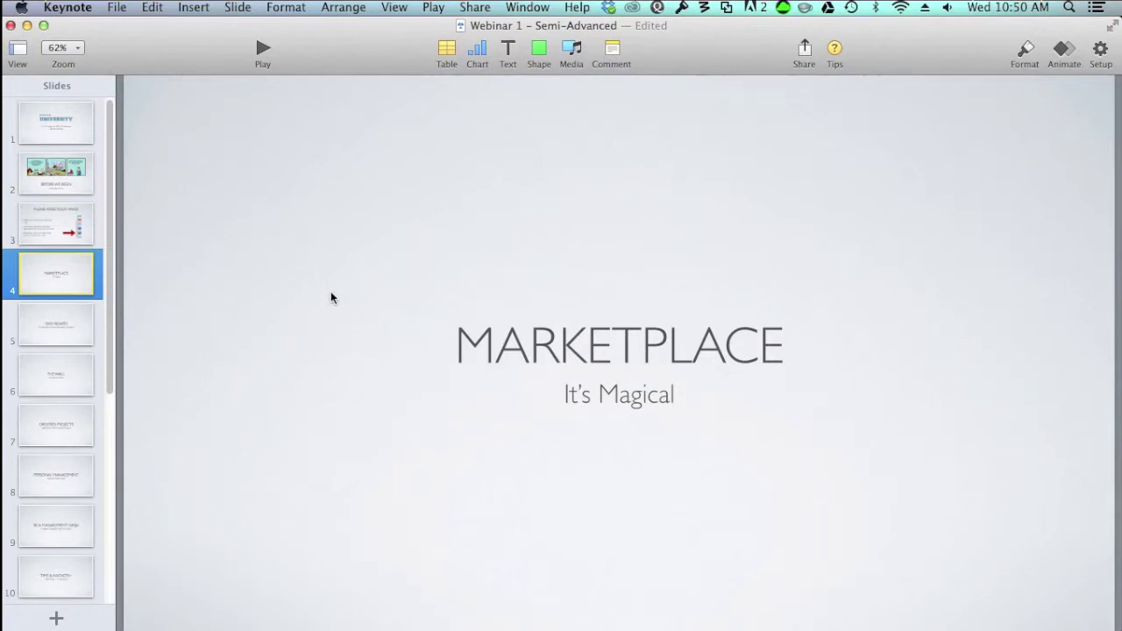
Switch to Chrome and open the Freedcamp Marketplace from the Freedcamp Development project.
key(ctrl+Left)
key(ctrl+Left)
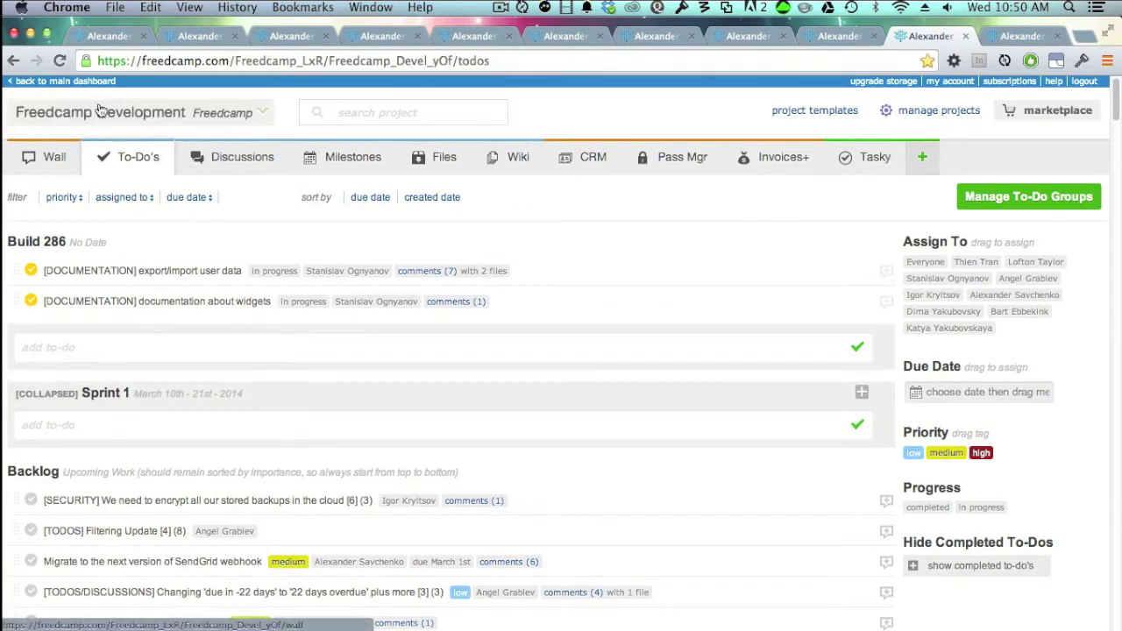
click(1039, 120)
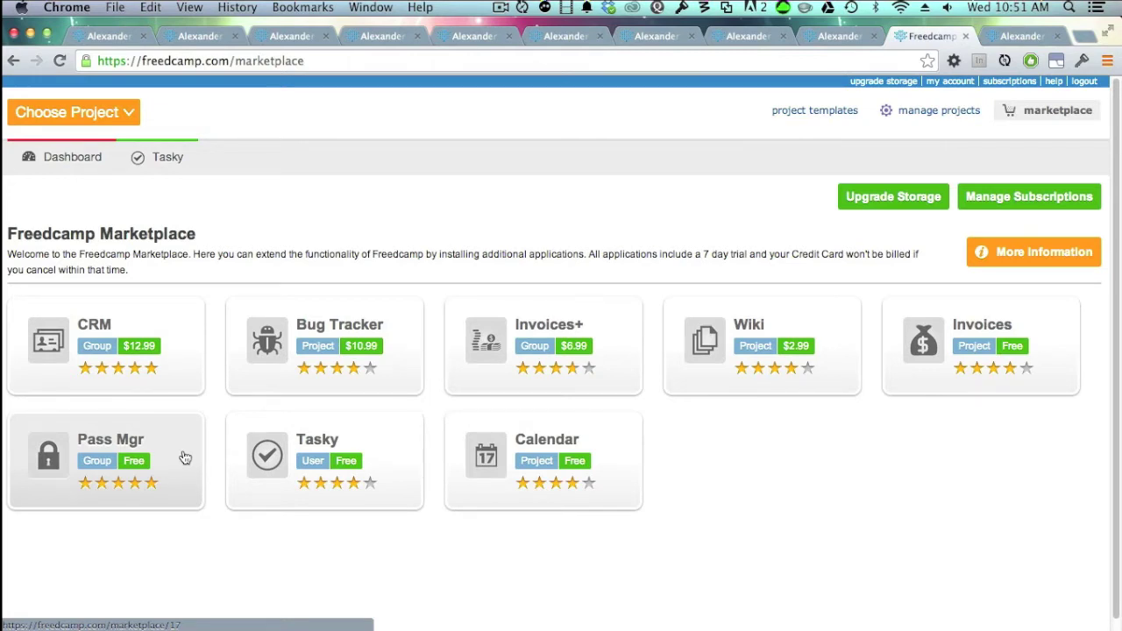
click(176, 369)
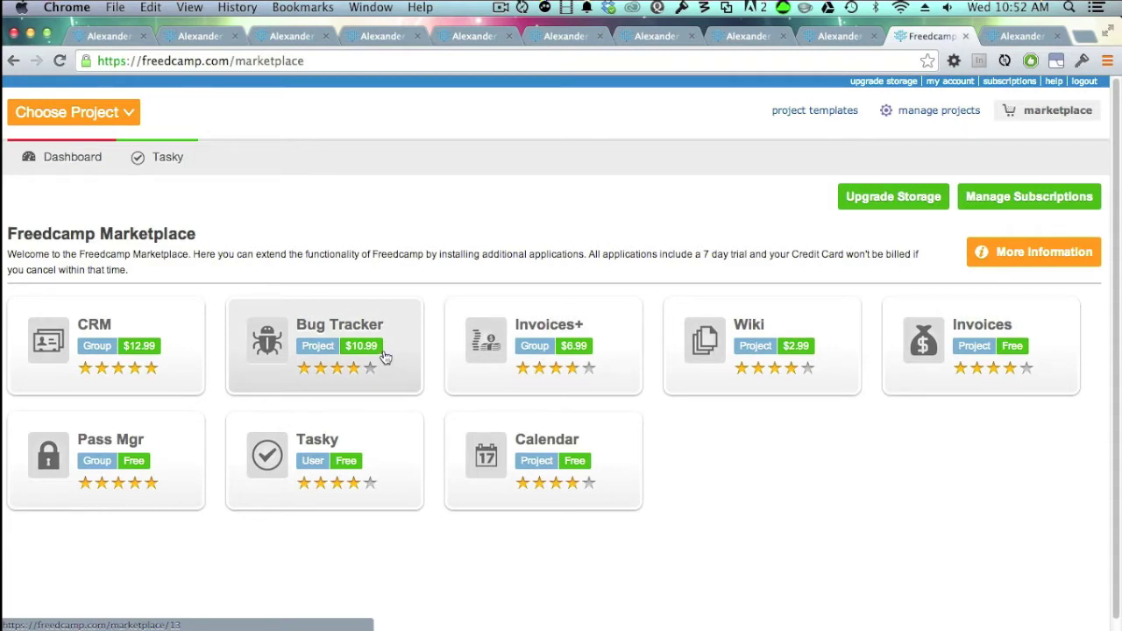
Open the Bug Tracker application in a new browser tab, view its issue submission form without submitting, and return to the Marketplace.
right_click(384, 317)
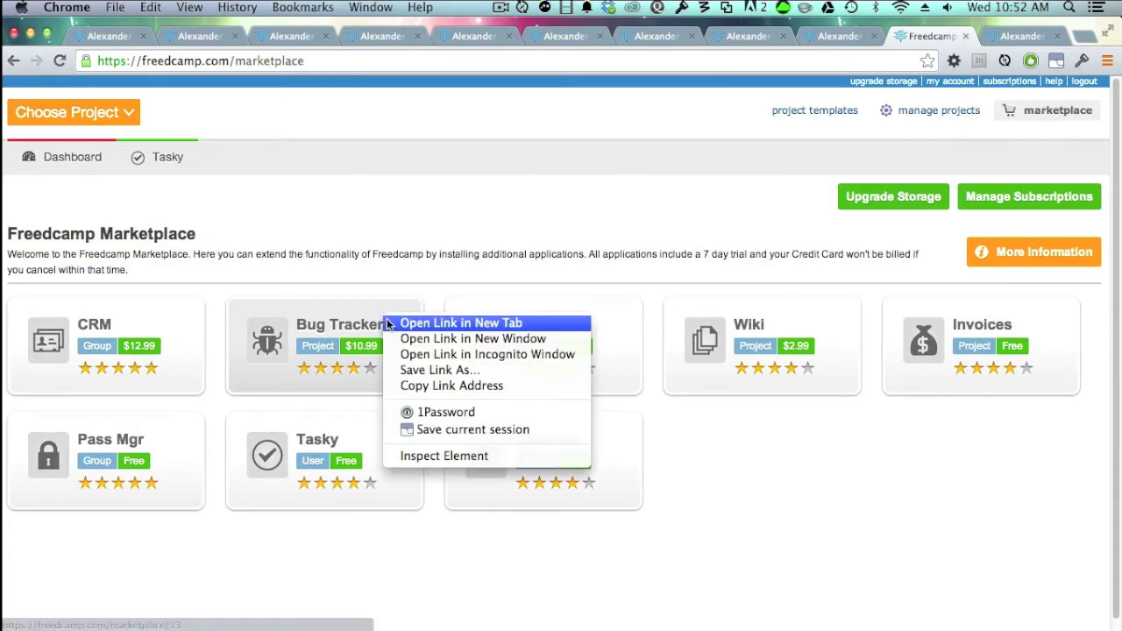
click(614, 163)
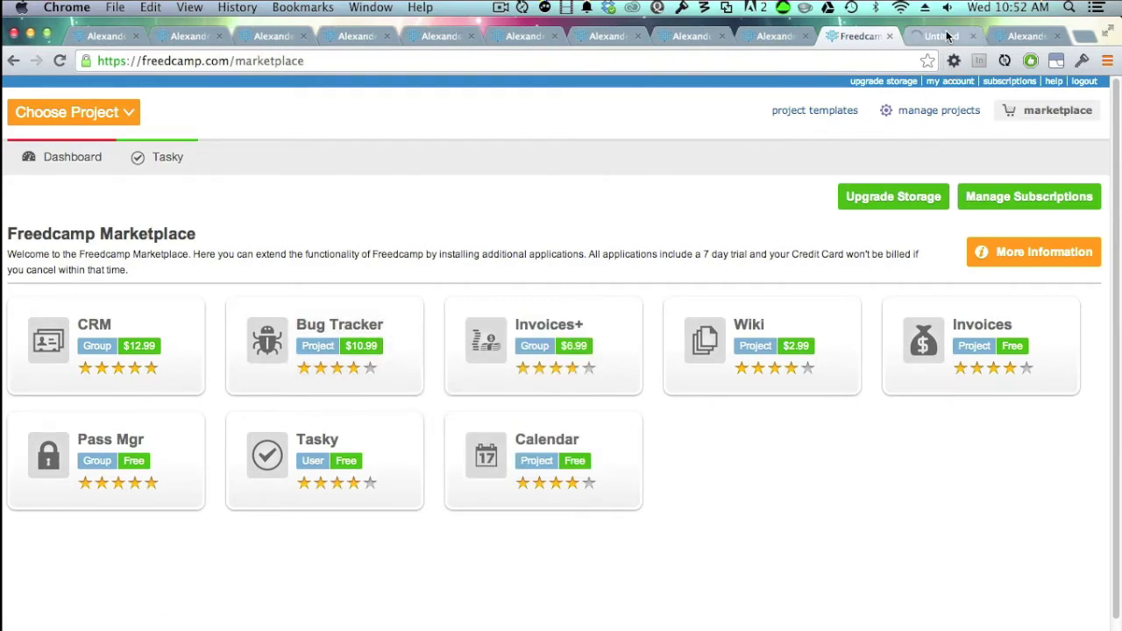
click(946, 35)
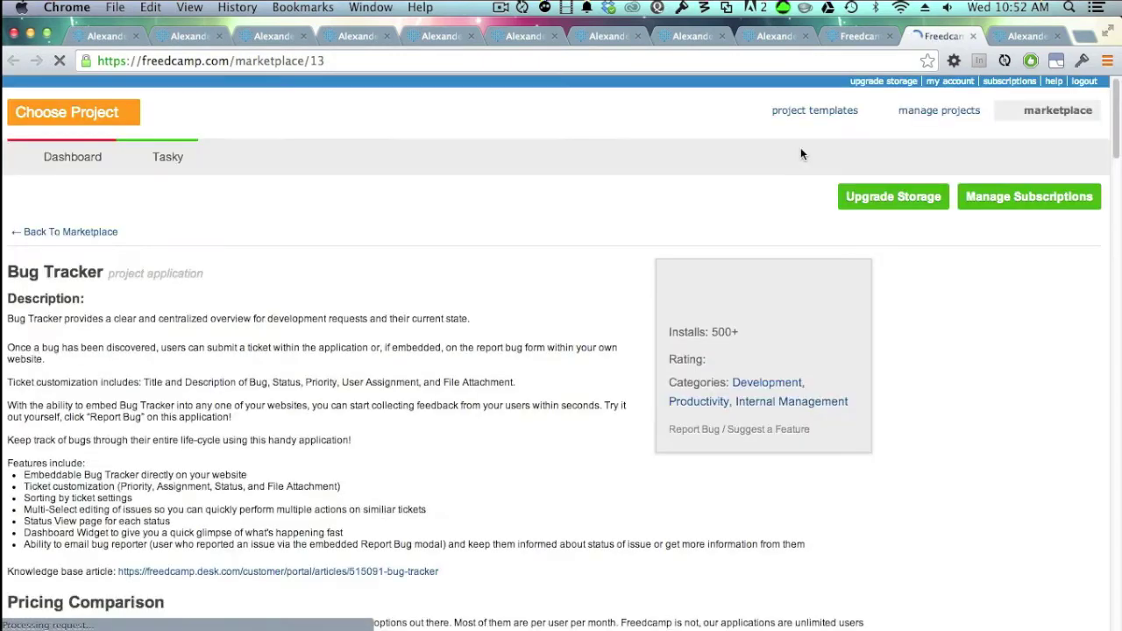
click(716, 431)
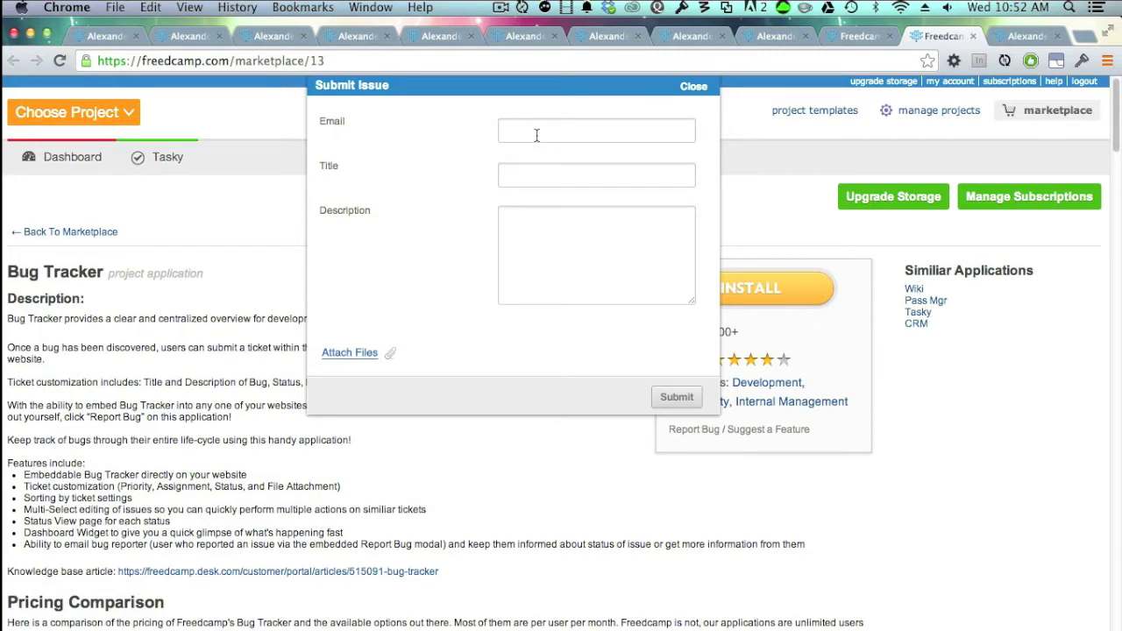
click(689, 90)
click(855, 38)
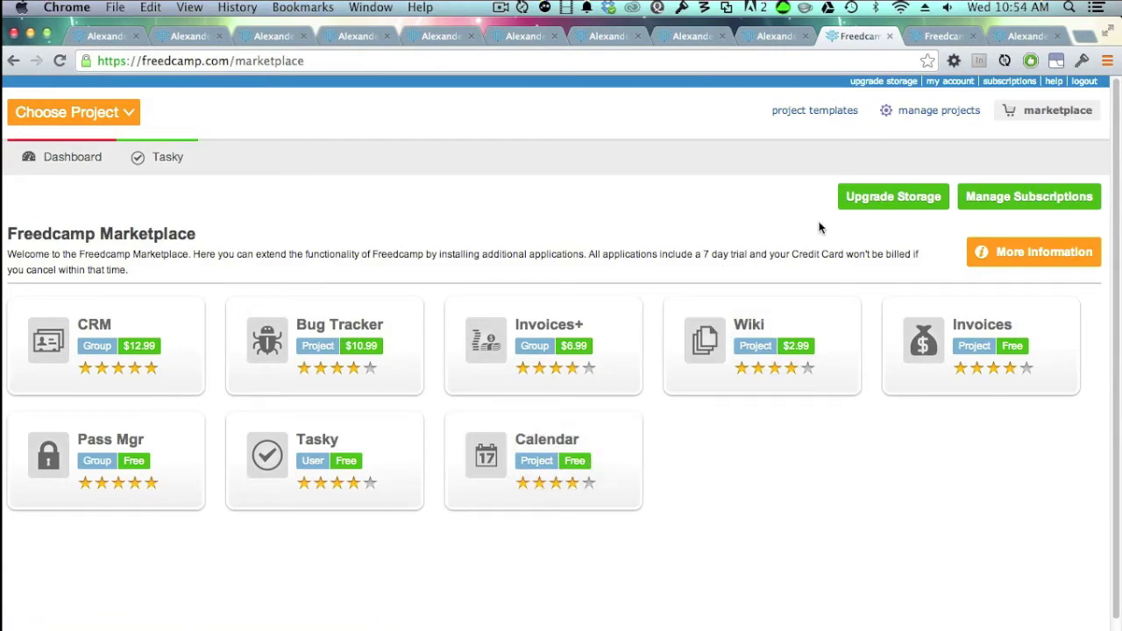
Read the Marketplace's additional information on application types, trial period and payment, and collapse it again.
click(1048, 251)
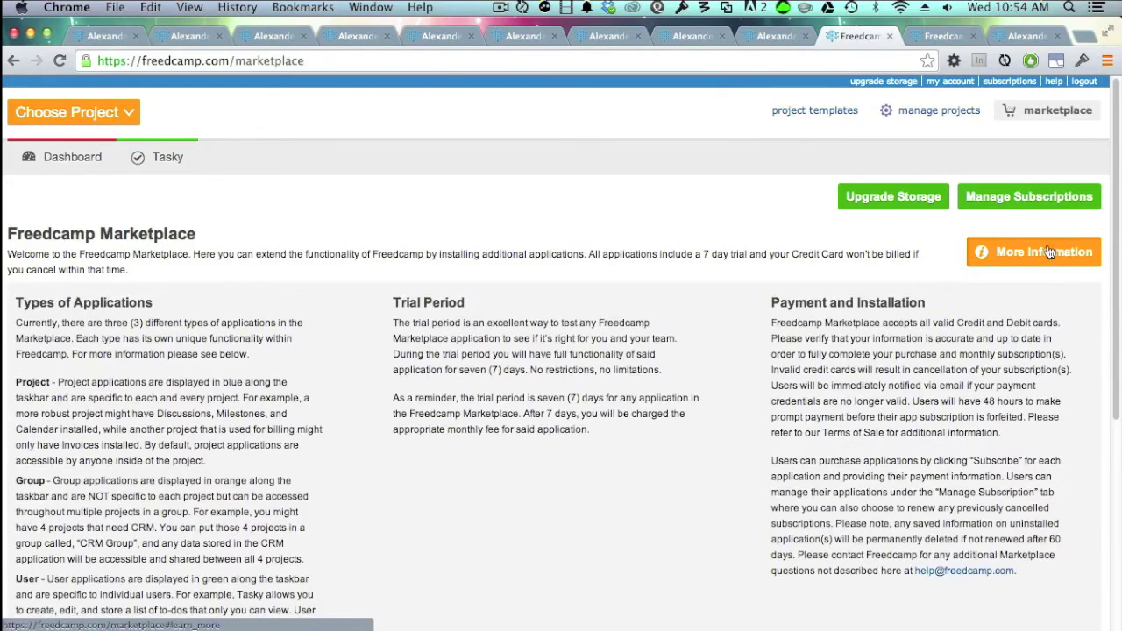
scroll(1049, 228, down, 2)
click(1039, 199)
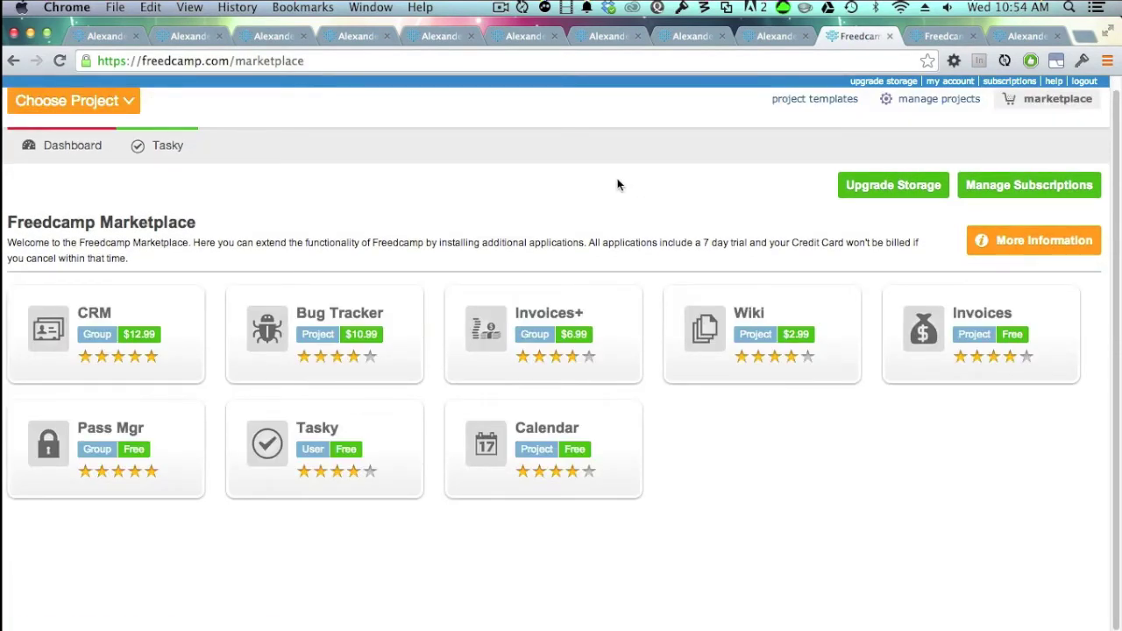
Show the Dashboard slide in Keynote and bring up the Freedcamp dashboard in Chrome.
key(ctrl+Left)
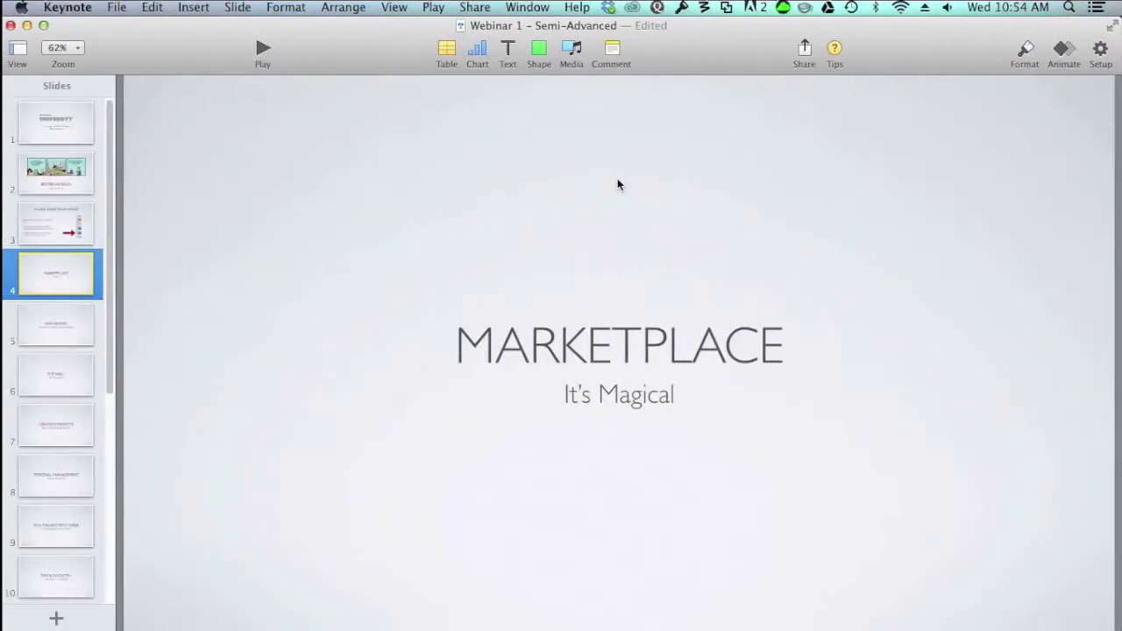
click(78, 325)
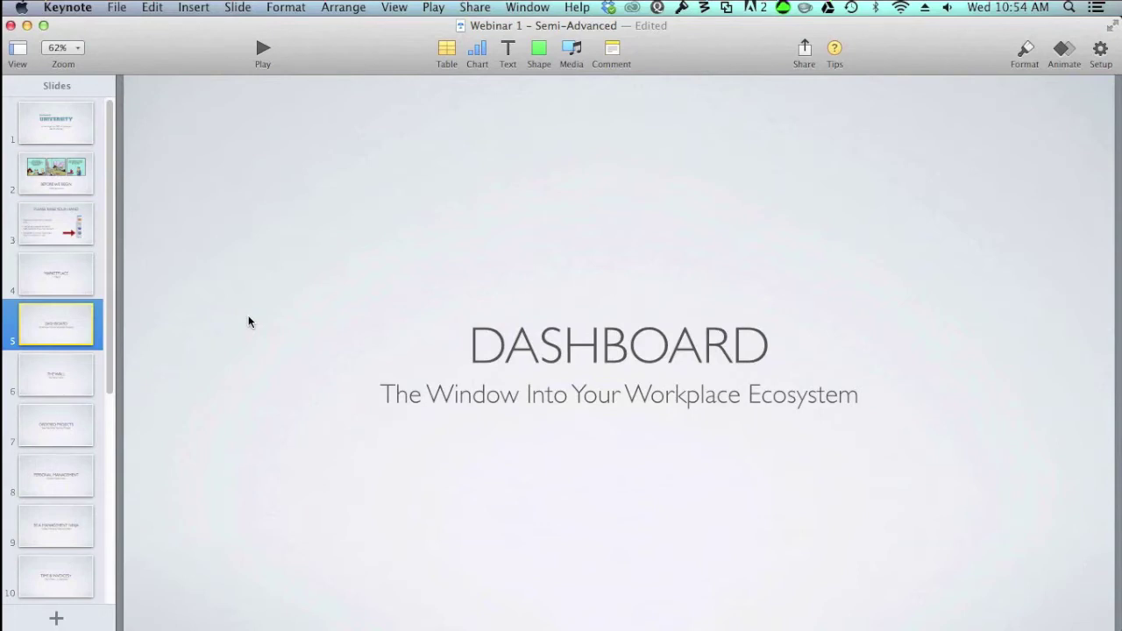
key(super+Tab)
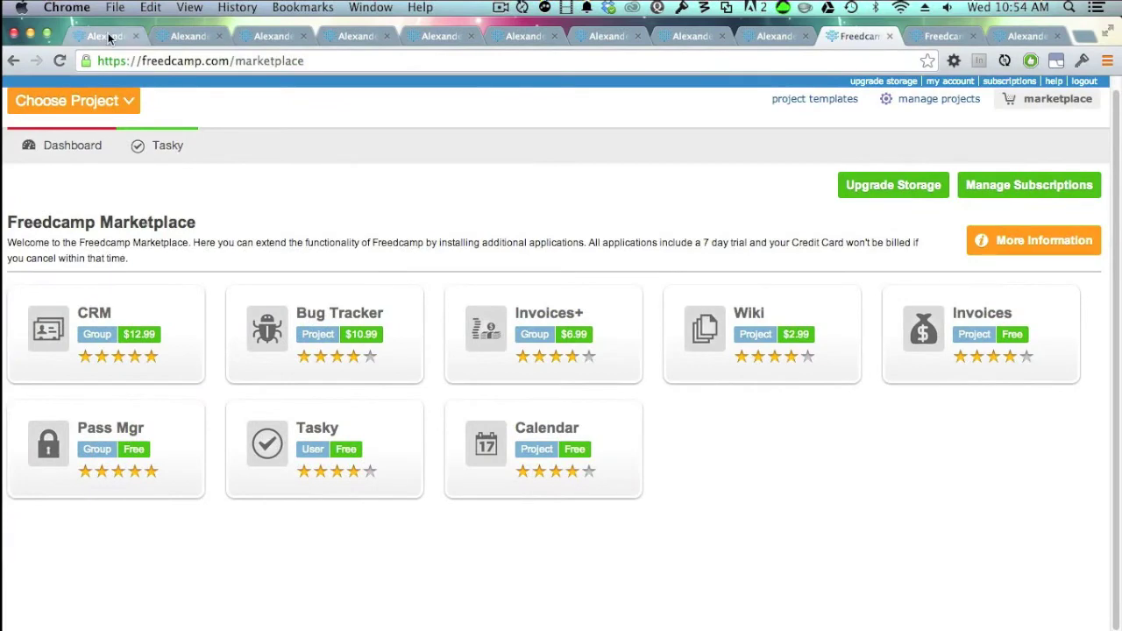
click(108, 34)
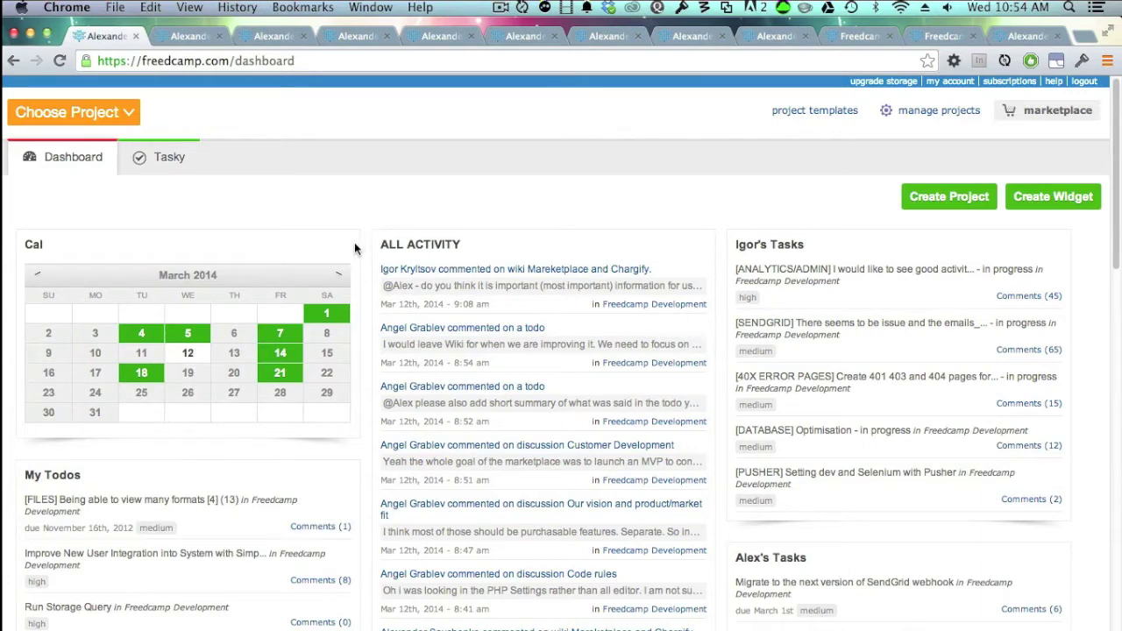
Review the items due on March 21 in the dashboard's calendar widget and close their details.
click(278, 376)
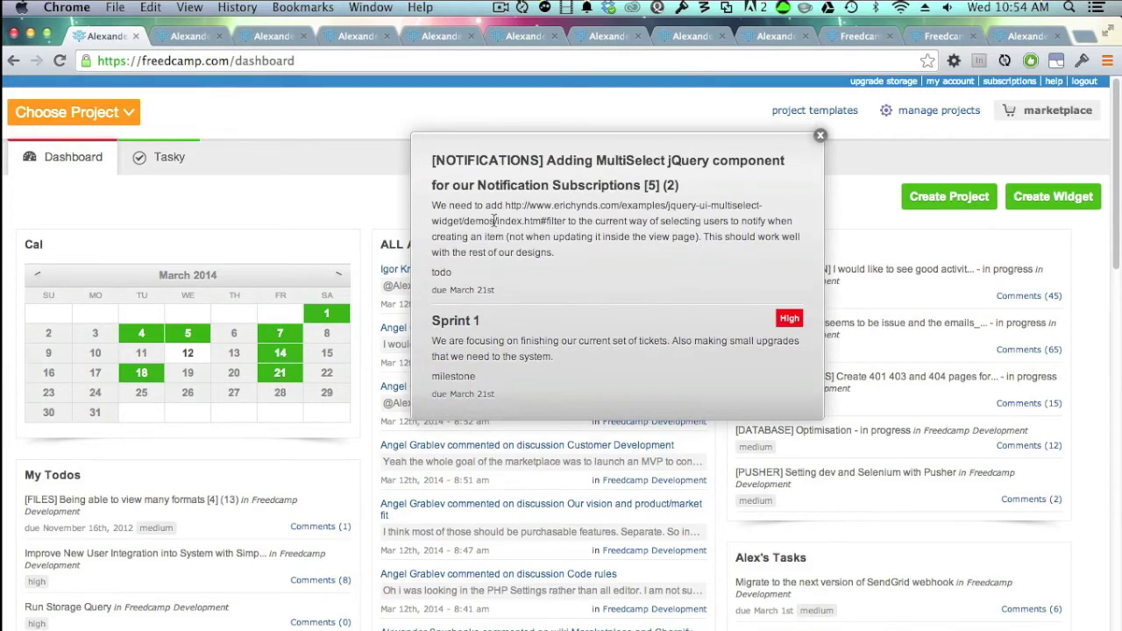
drag(450, 161, 561, 258)
click(457, 335)
drag(448, 321, 486, 369)
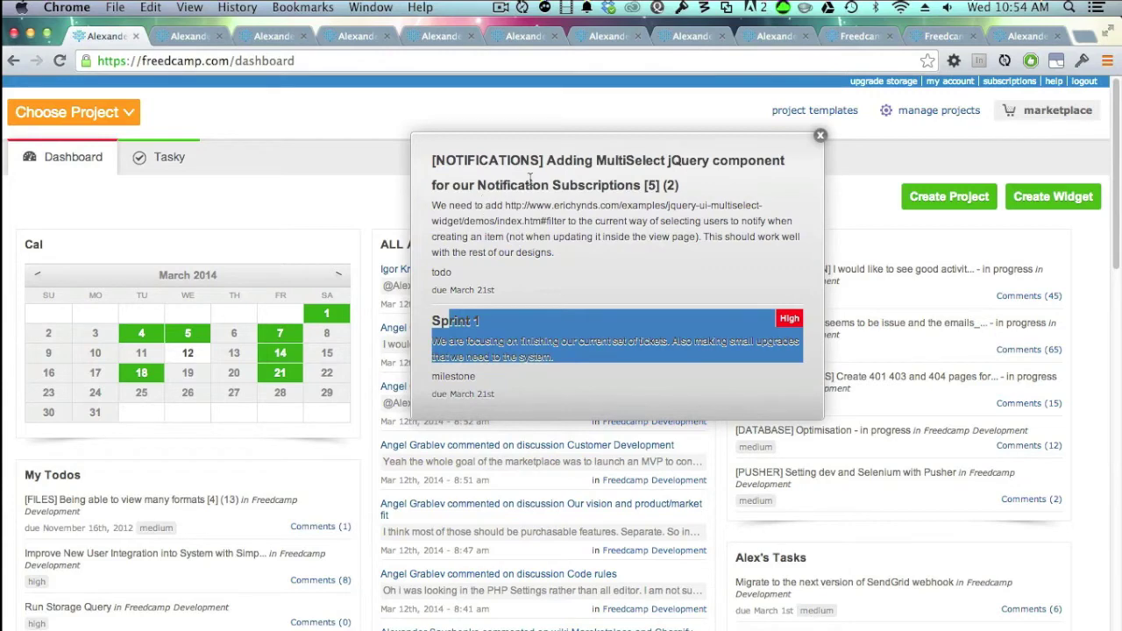
drag(540, 161, 611, 235)
click(615, 235)
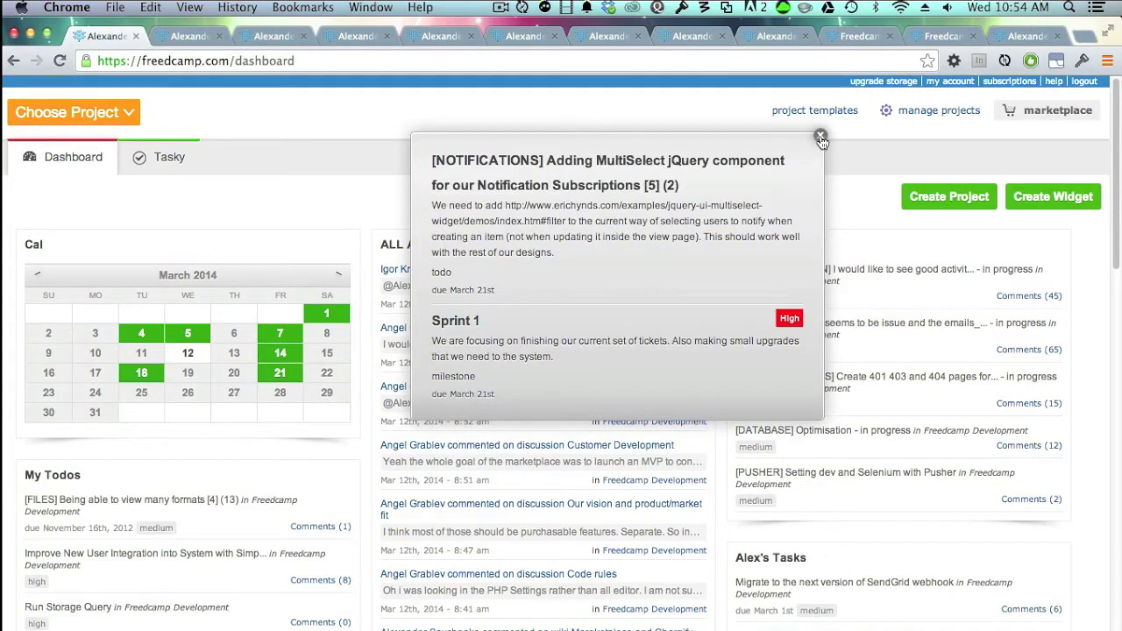
click(821, 138)
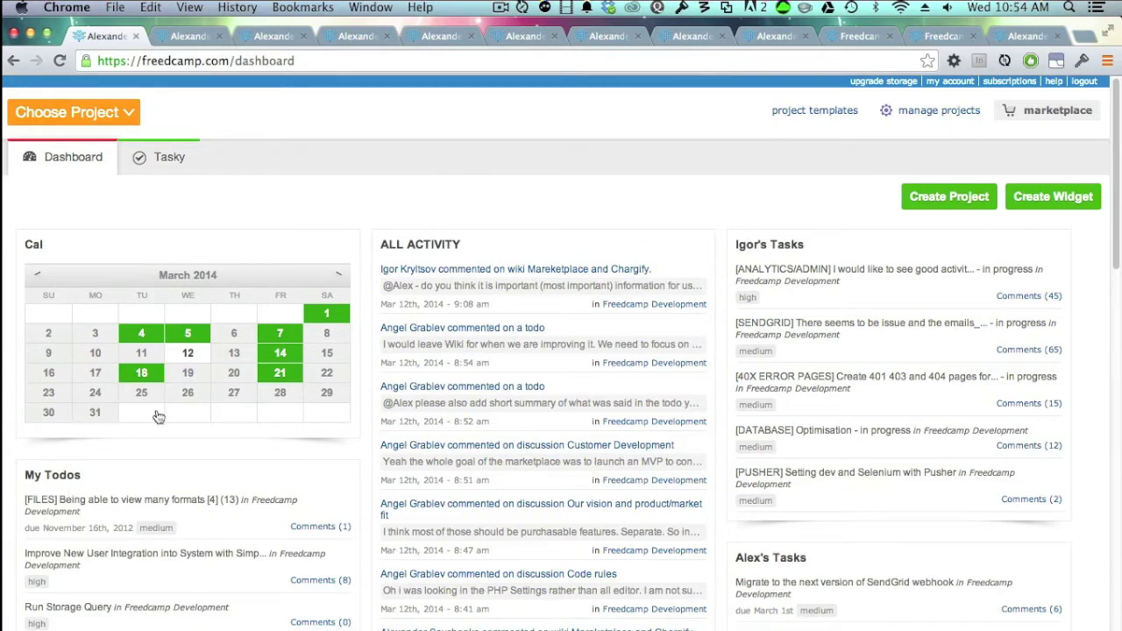
Examine the dashboard's to-do, milestone, personal task, activity and team member task widgets.
scroll(505, 408, down, 3)
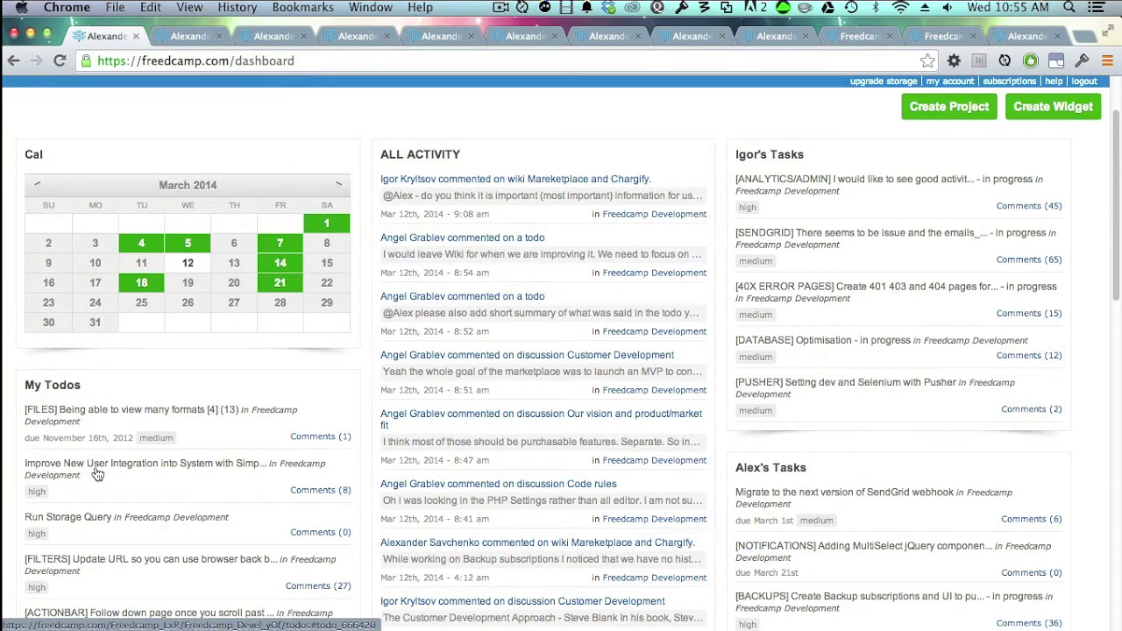
scroll(104, 460, down, 15)
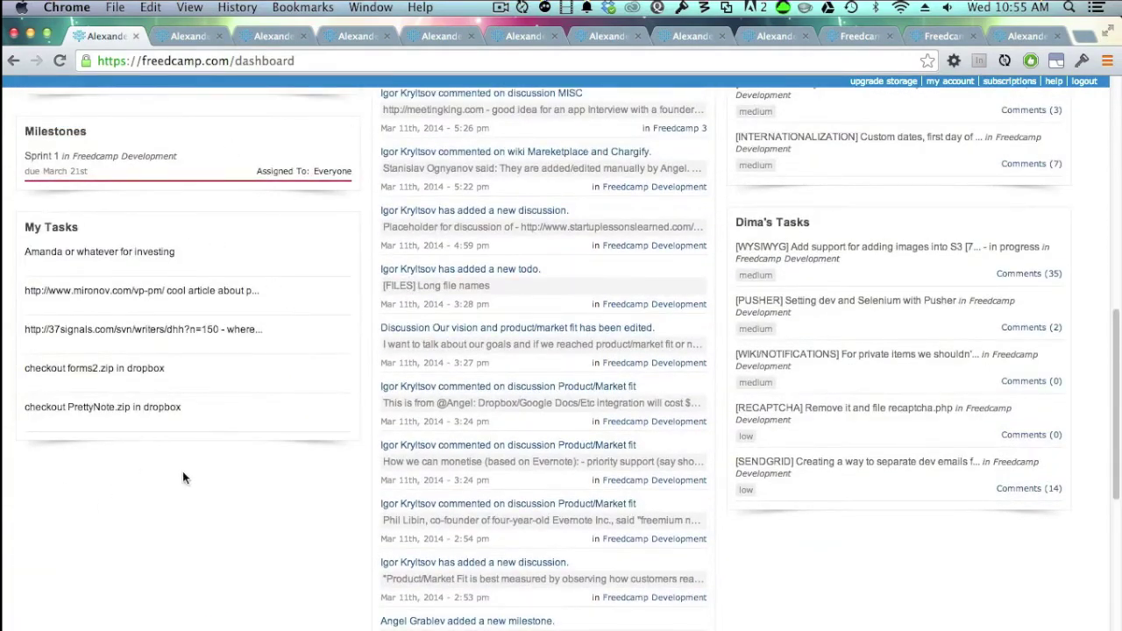
scroll(255, 268, up, 2)
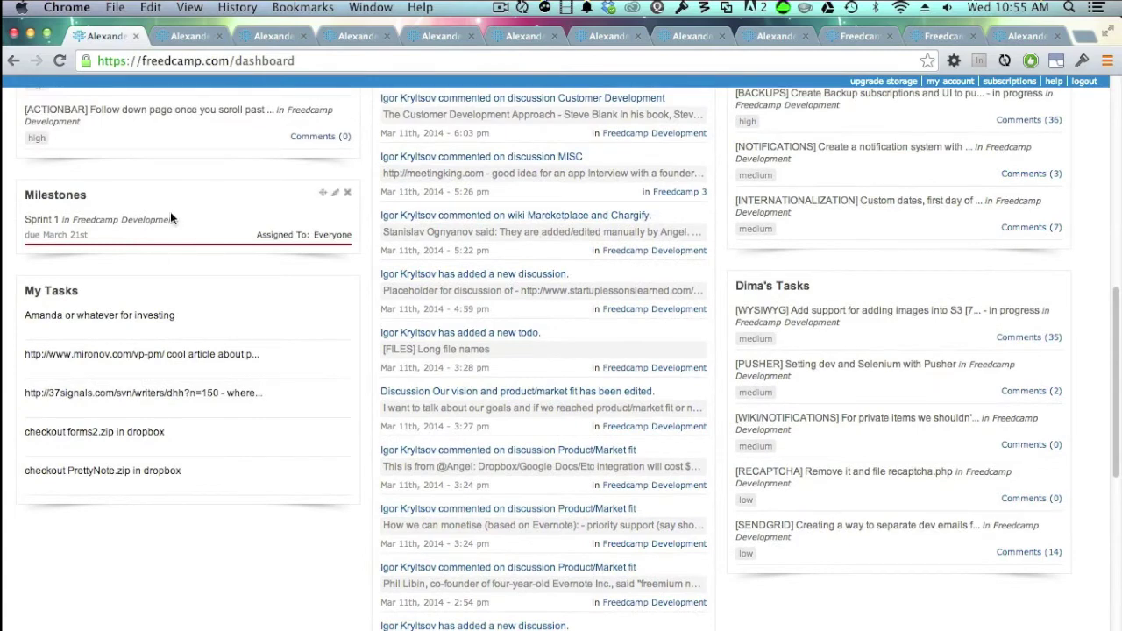
scroll(256, 438, up, 12)
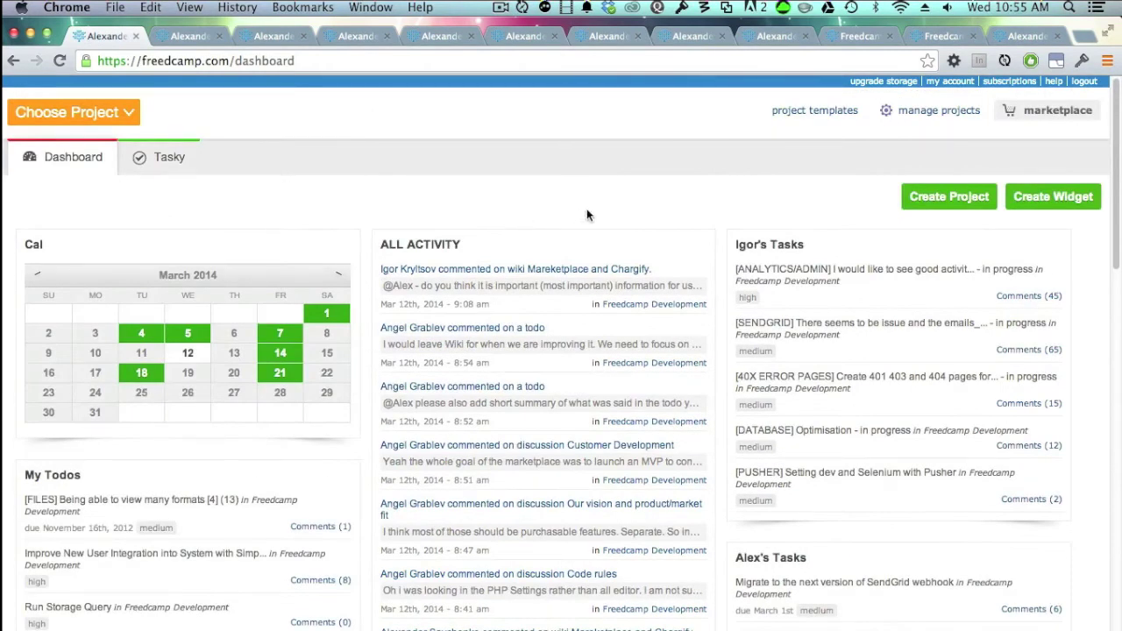
View the application types available for a new dashboard widget and cancel without creating one.
click(1067, 208)
click(596, 134)
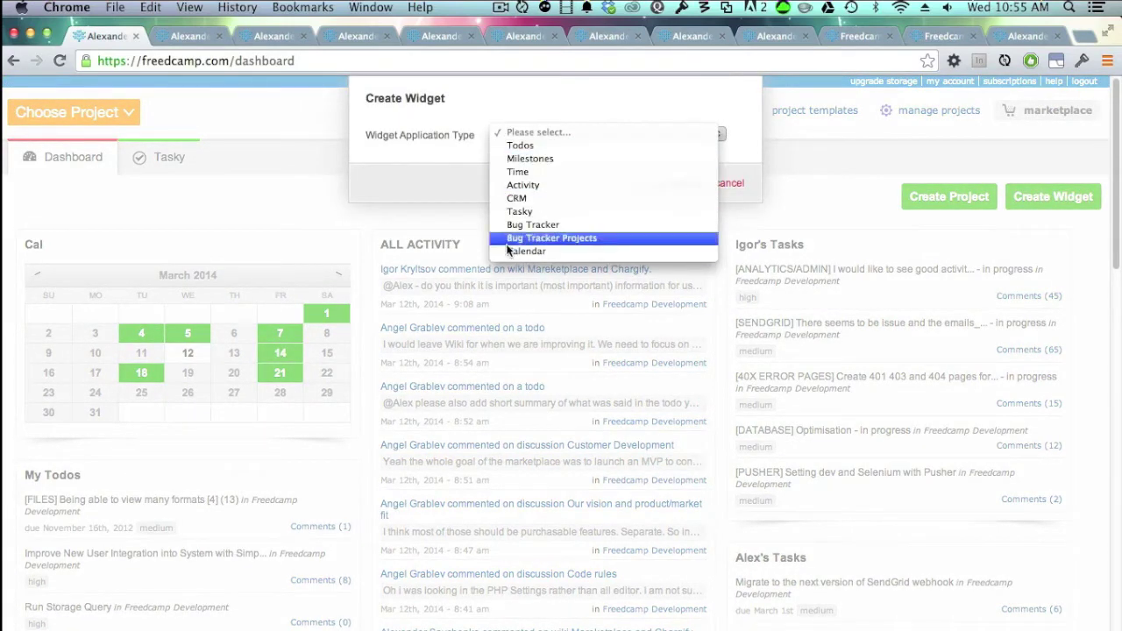
click(432, 176)
click(727, 184)
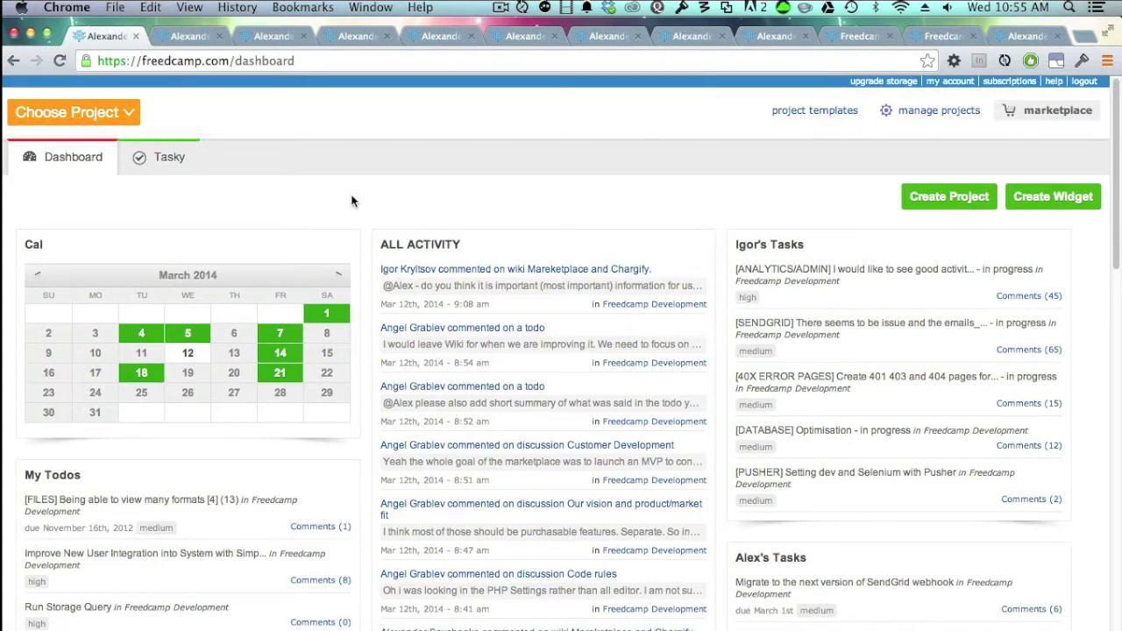
Show The Wall slide in Keynote and open the Freedcamp group's wall in Chrome.
key(super+Tab)
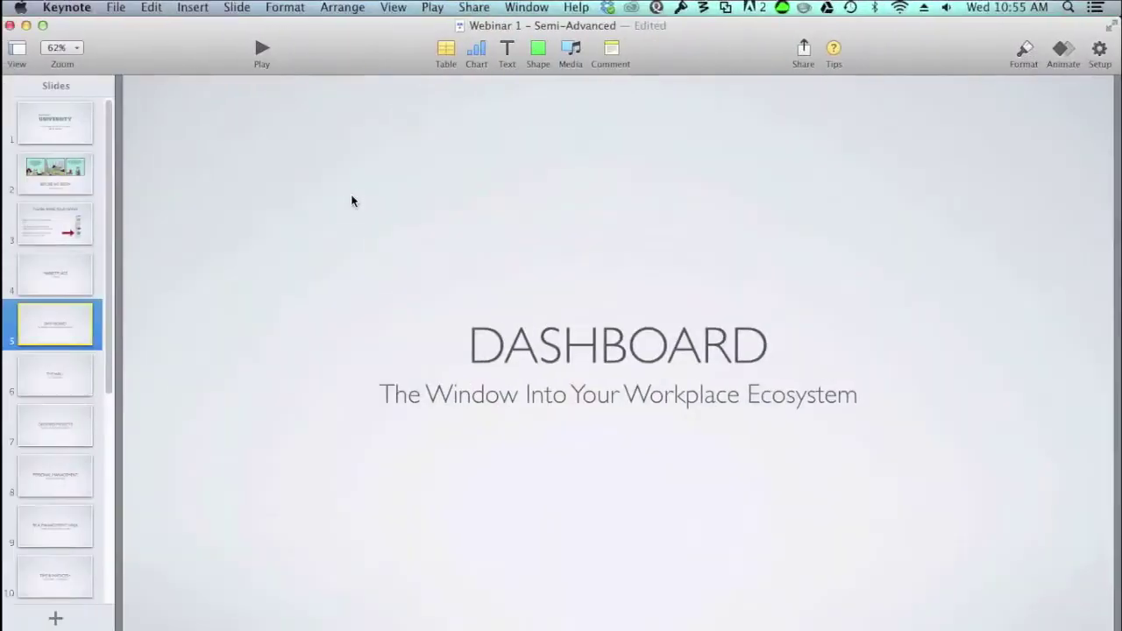
click(64, 377)
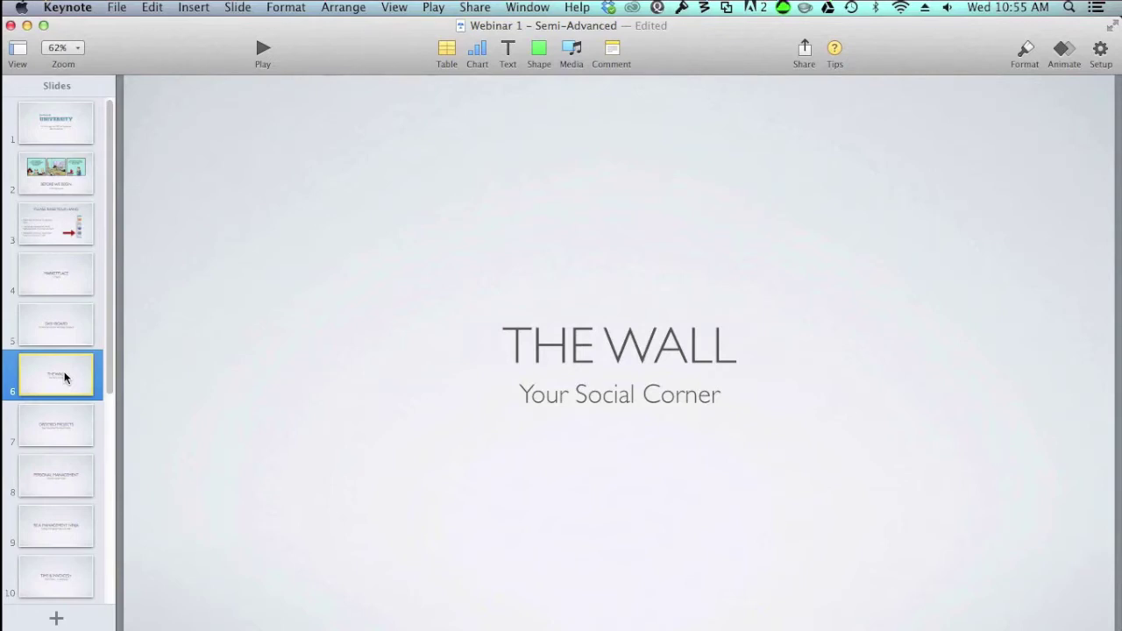
key(ctrl+Left)
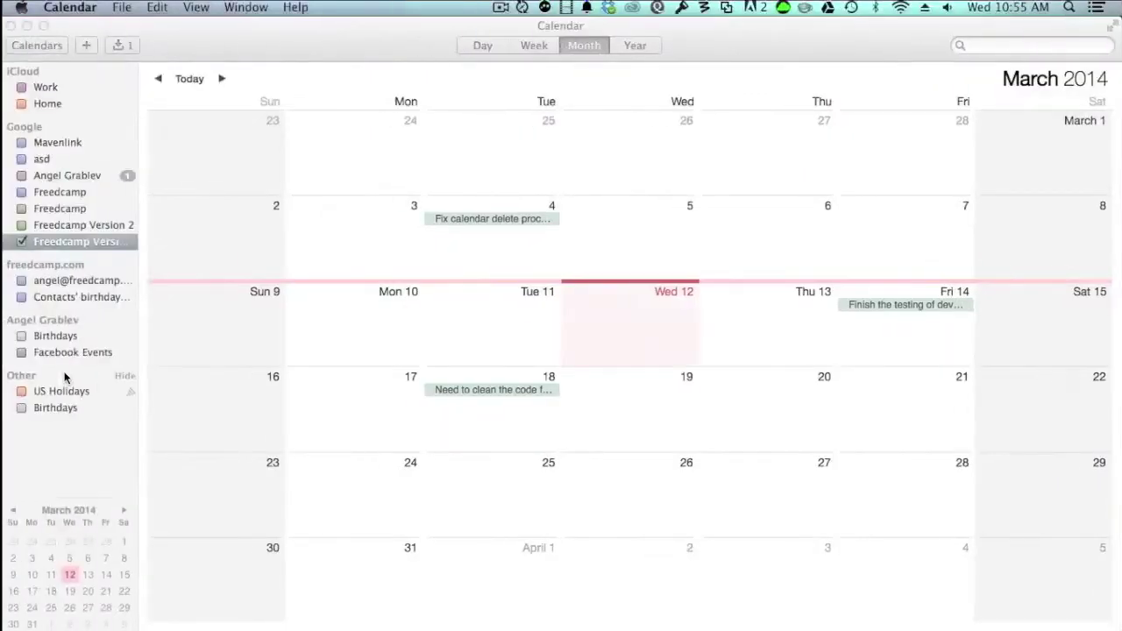
key(ctrl+Right)
key(ctrl+Right)
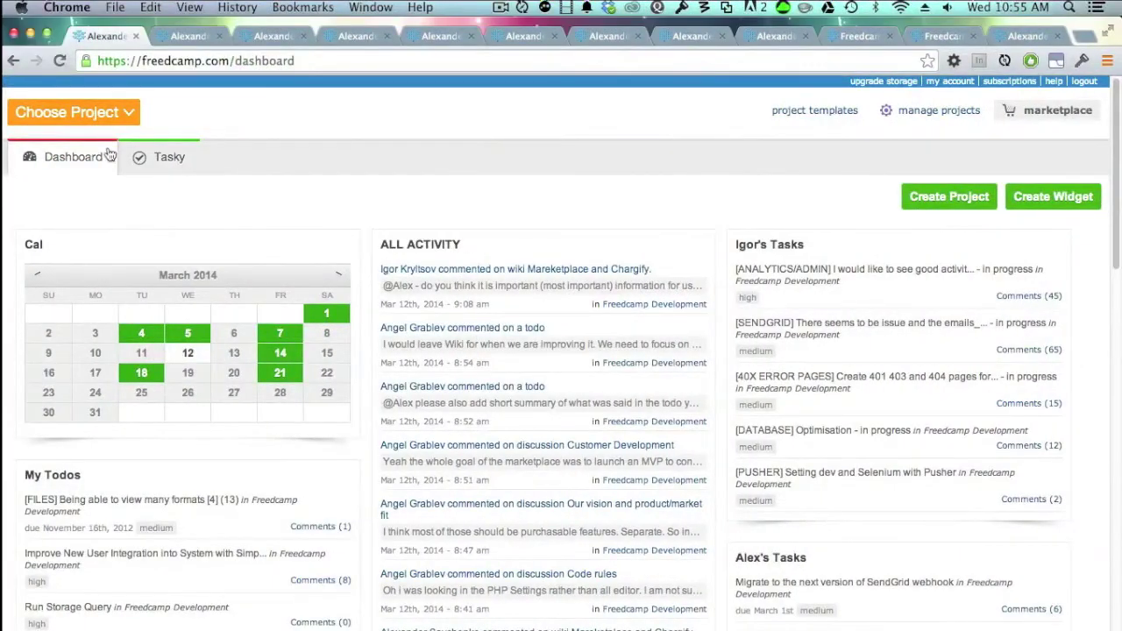
click(103, 120)
click(103, 146)
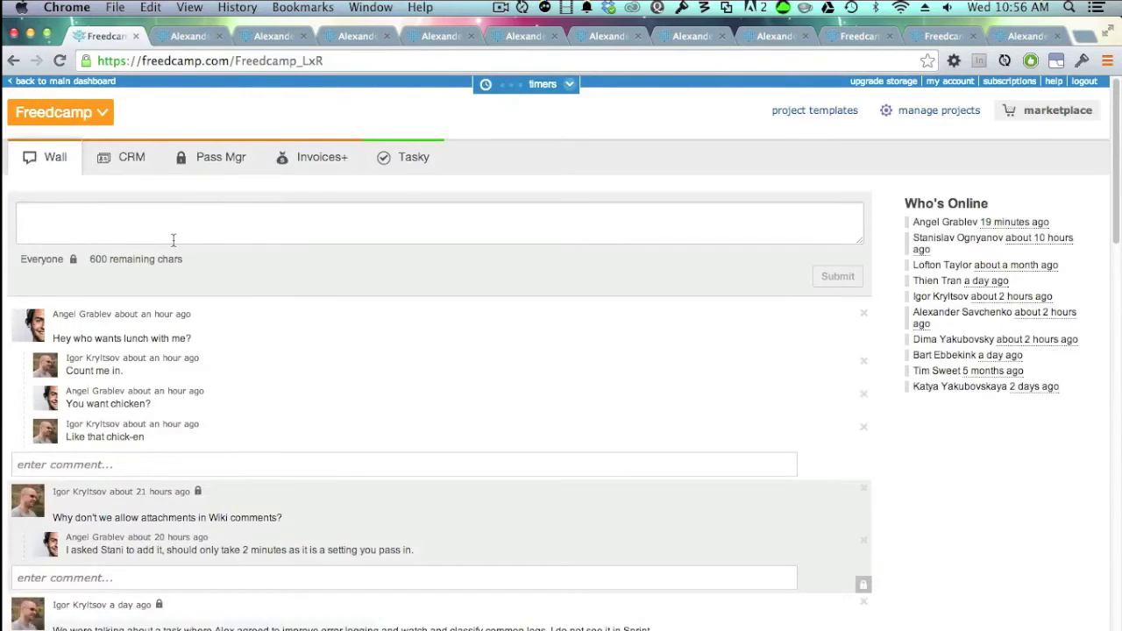
Check which people a new wall post can be shared with, leaving Everyone selected and posting nothing.
click(172, 240)
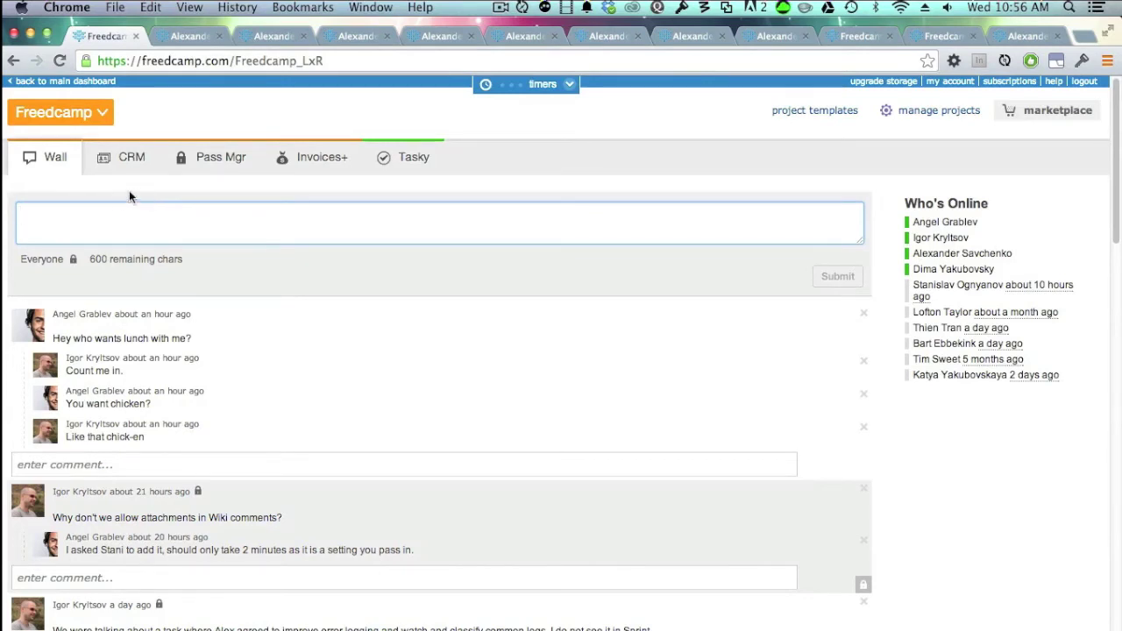
click(70, 268)
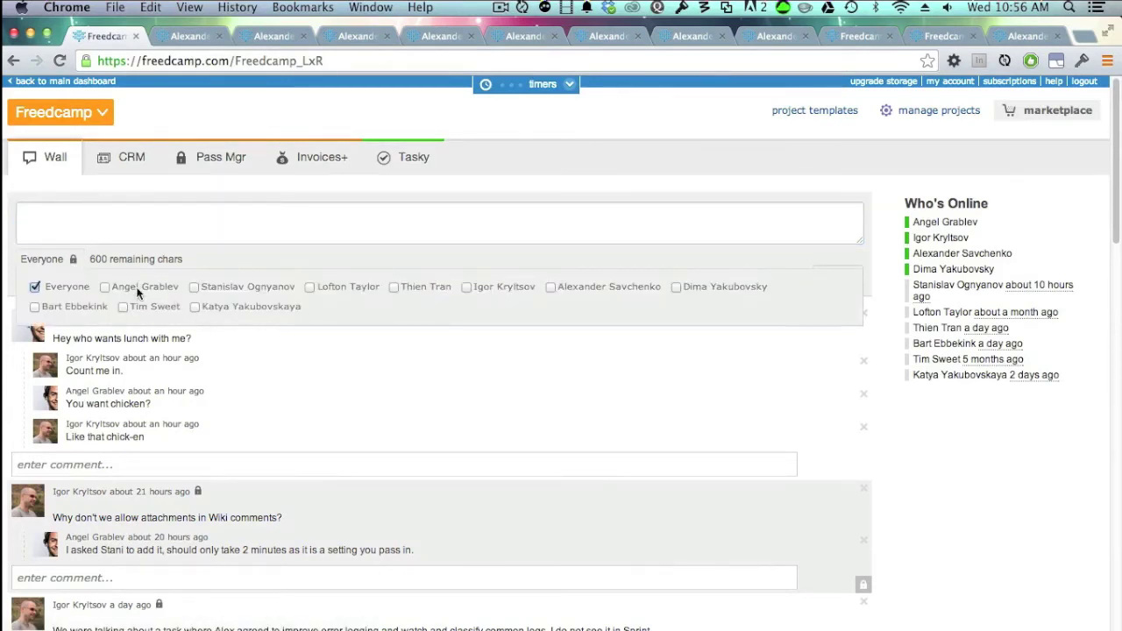
click(44, 258)
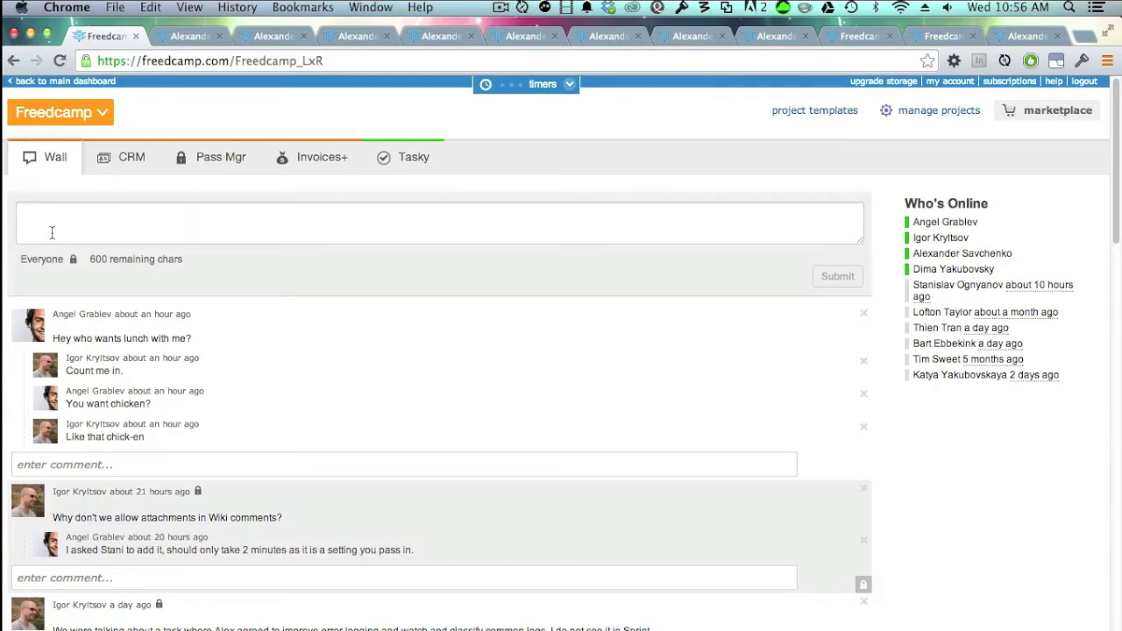
Post a wall message to Everyone that mentions a team member by name and reads "would you like to come.".
click(52, 233)
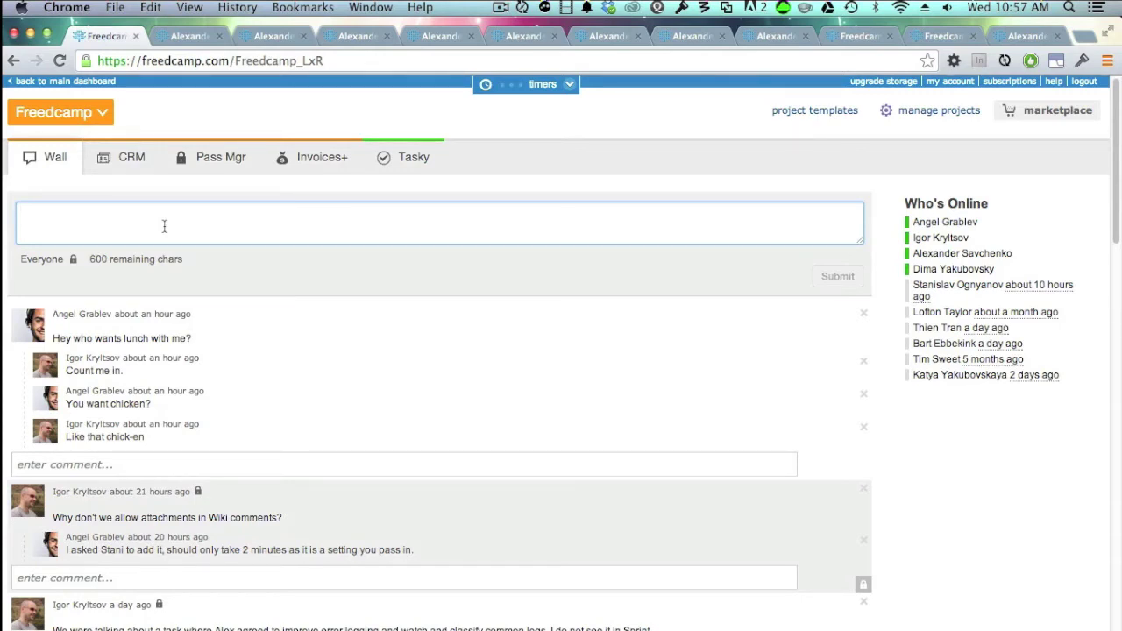
text(Hey @Igor)
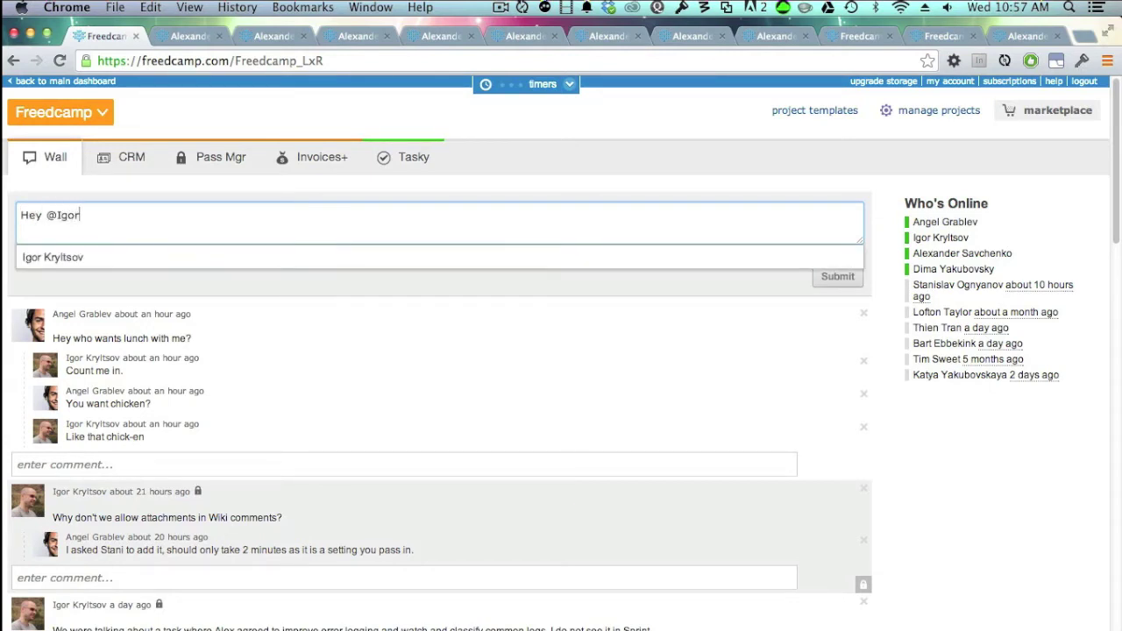
key(Down)
key(Return)
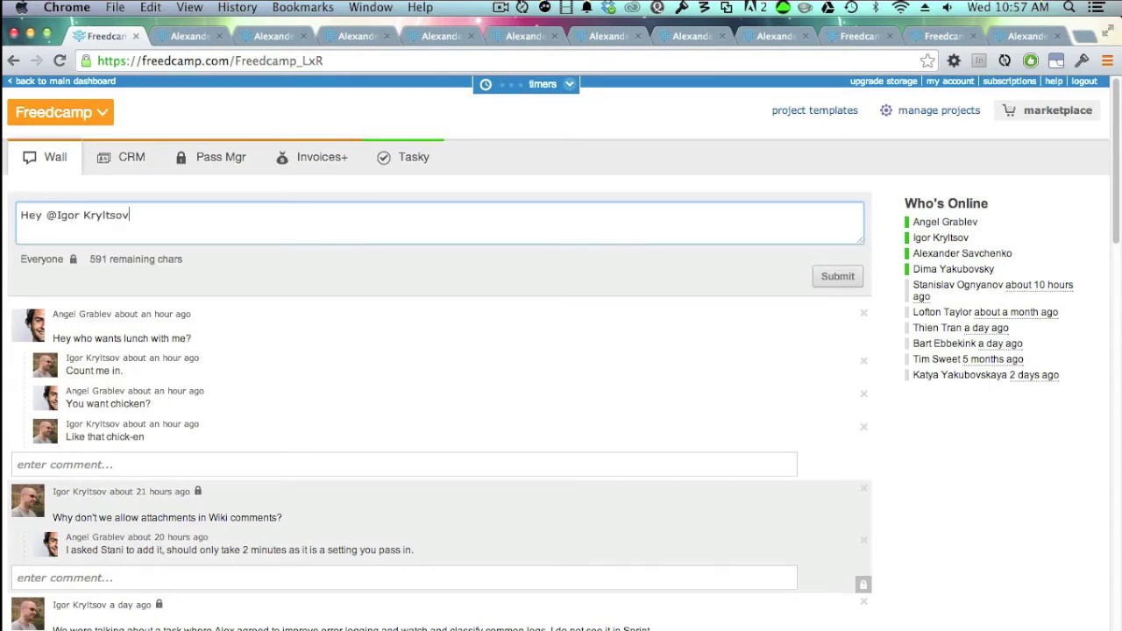
text(would you like to come lunch)
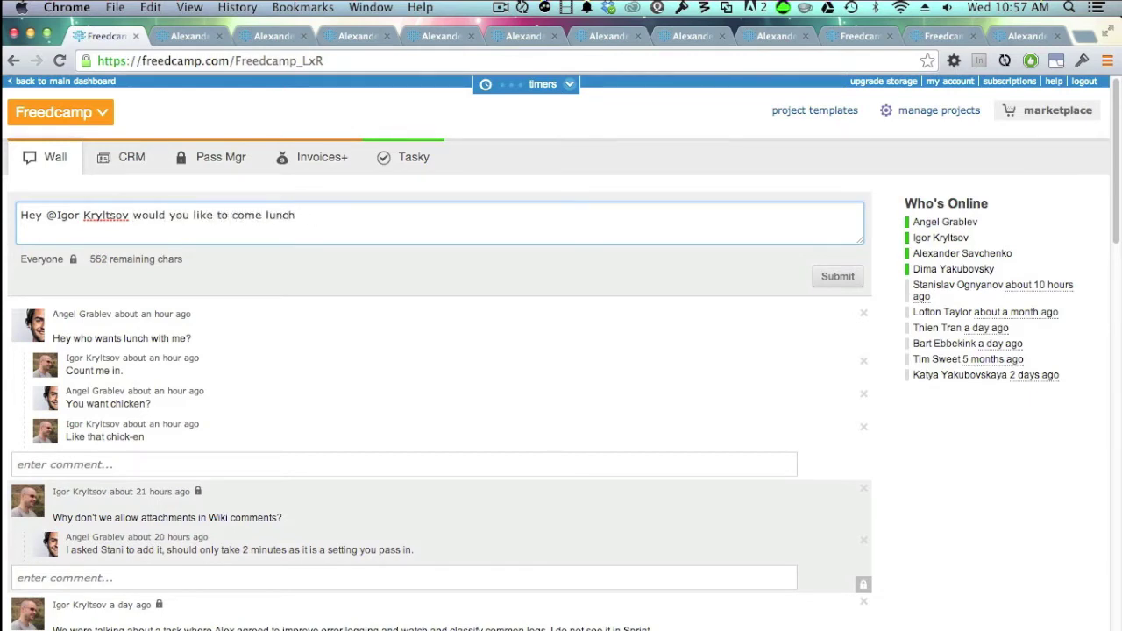
key(BackSpace)
key(BackSpace)
key(BackSpace)
key(BackSpace)
key(BackSpace)
click(830, 280)
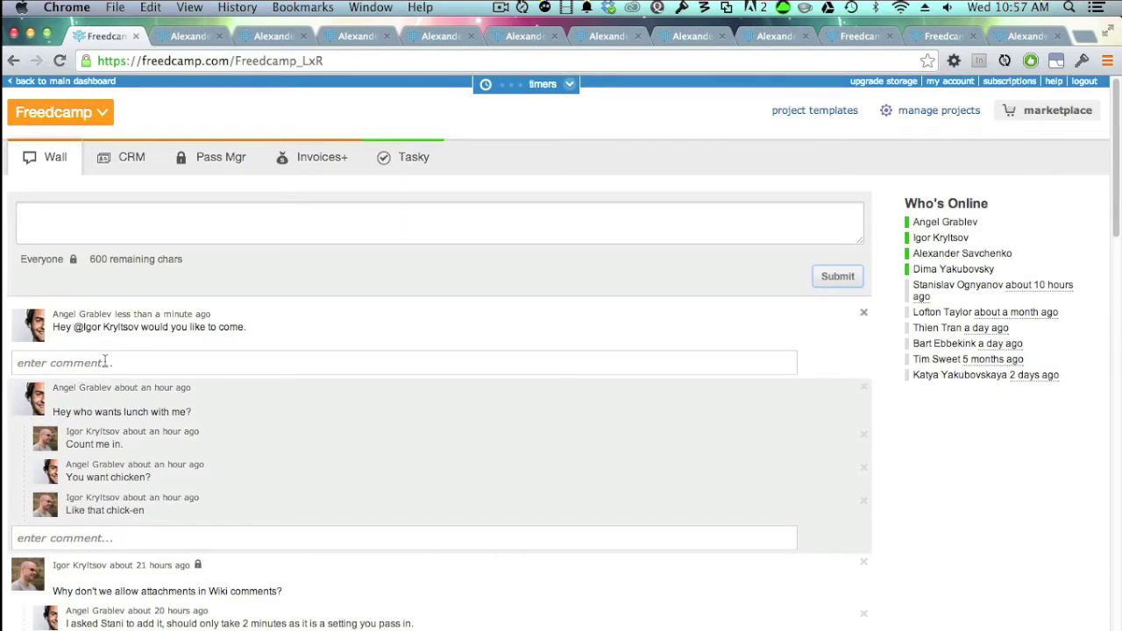
Review the comment fields and threads under the wall posts without adding a comment.
click(104, 362)
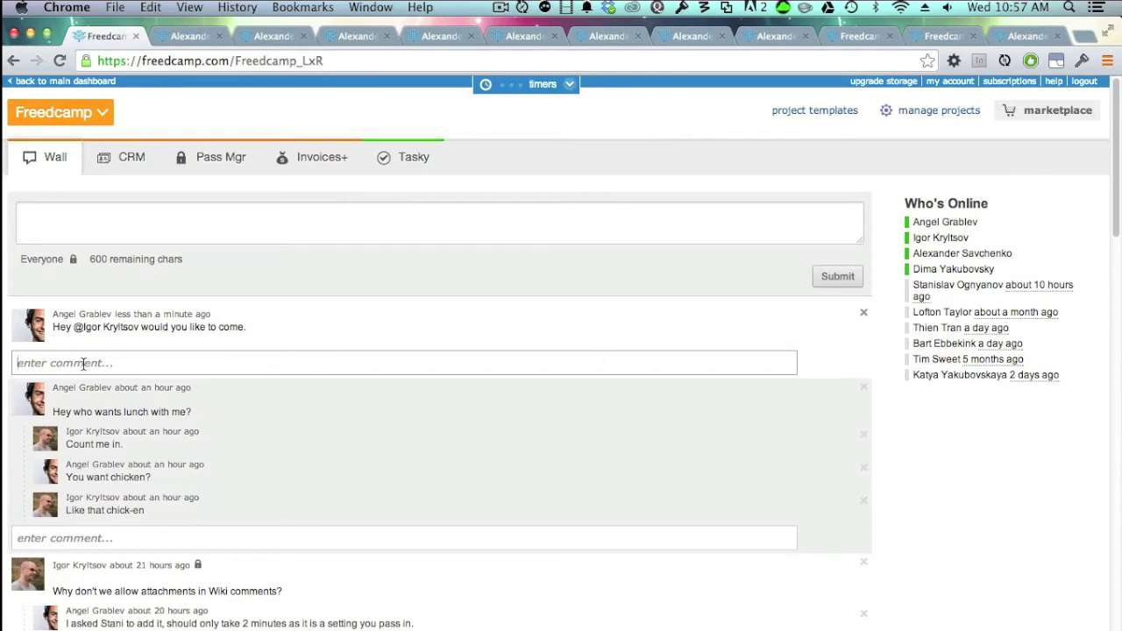
scroll(84, 368, down, 2)
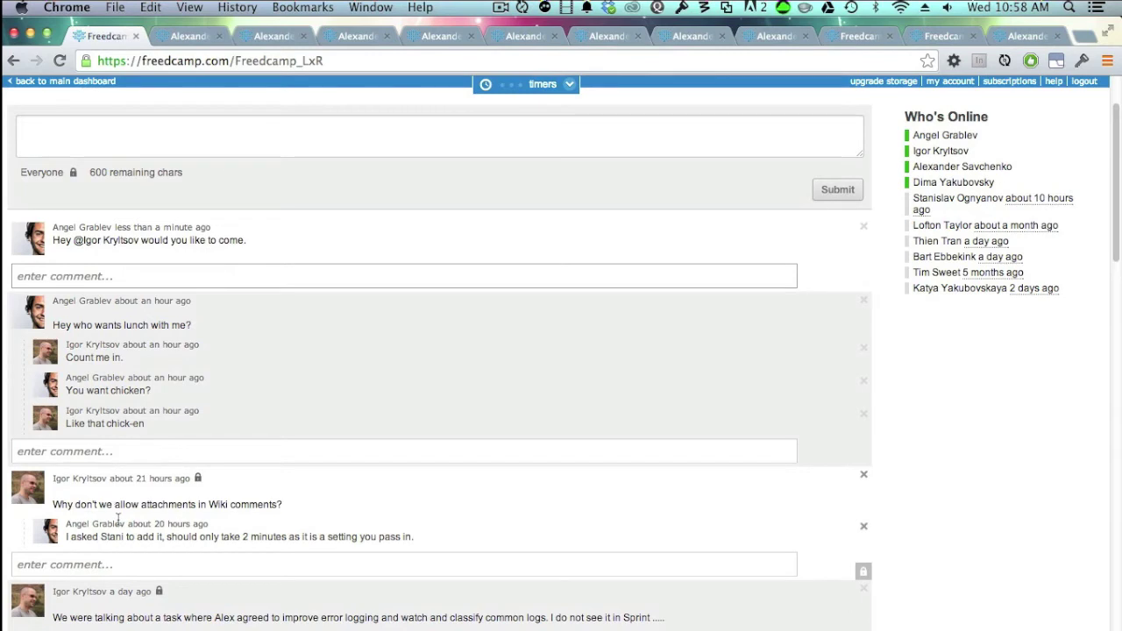
scroll(250, 497, up, 1)
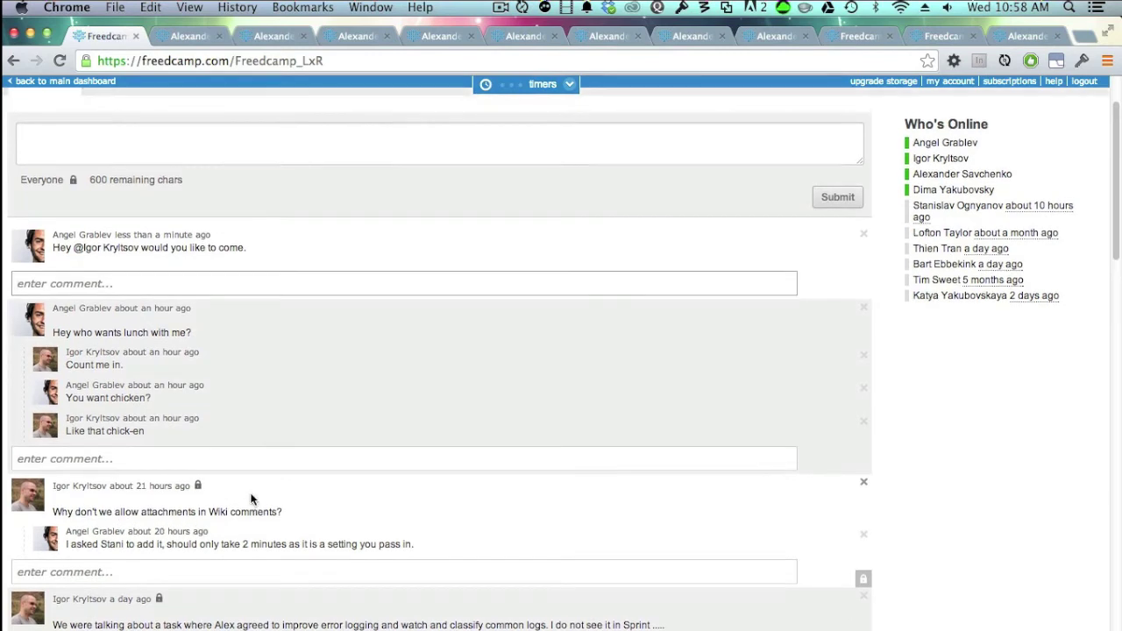
scroll(250, 497, up, 1)
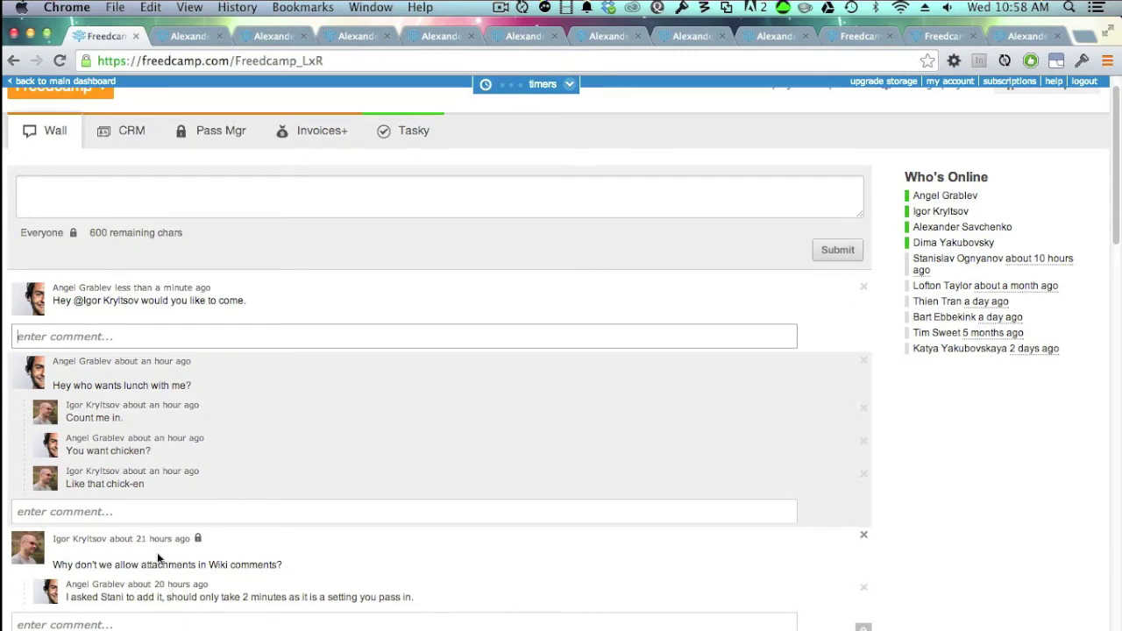
scroll(248, 491, up, 1)
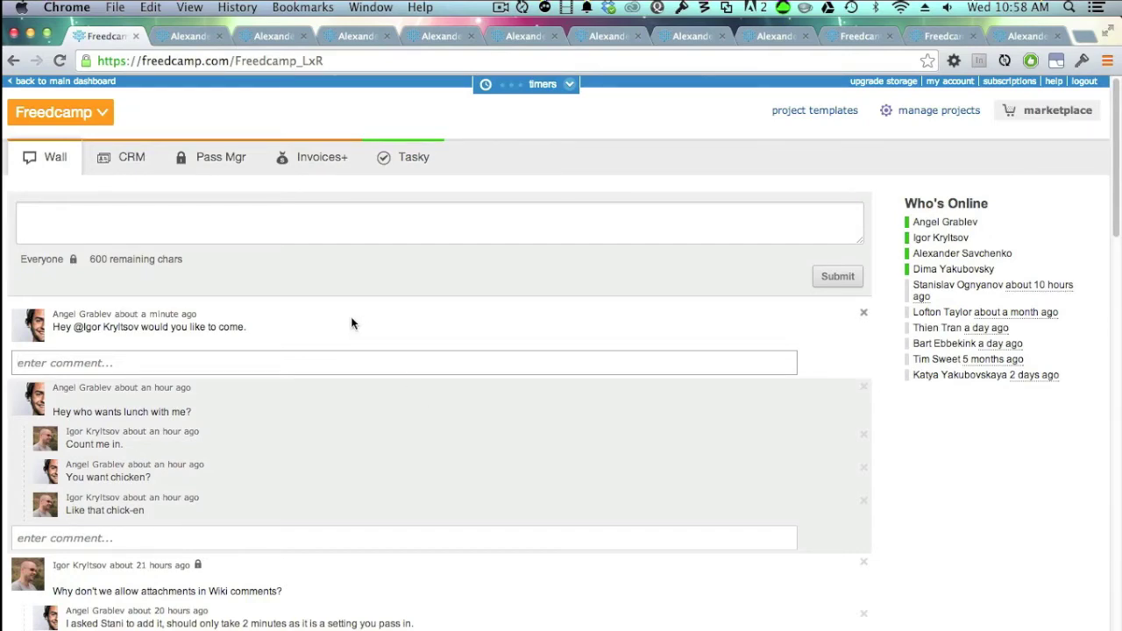
Show the Ordered Projects slide in Keynote and return to the Freedcamp group's wall in Chrome.
key(super+Tab)
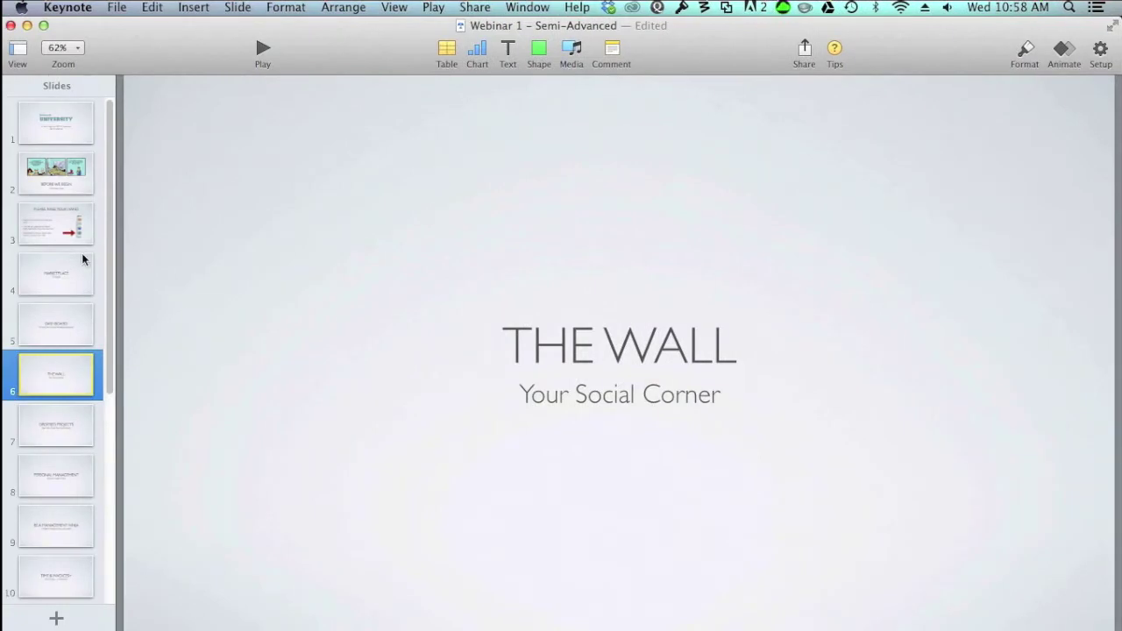
click(62, 428)
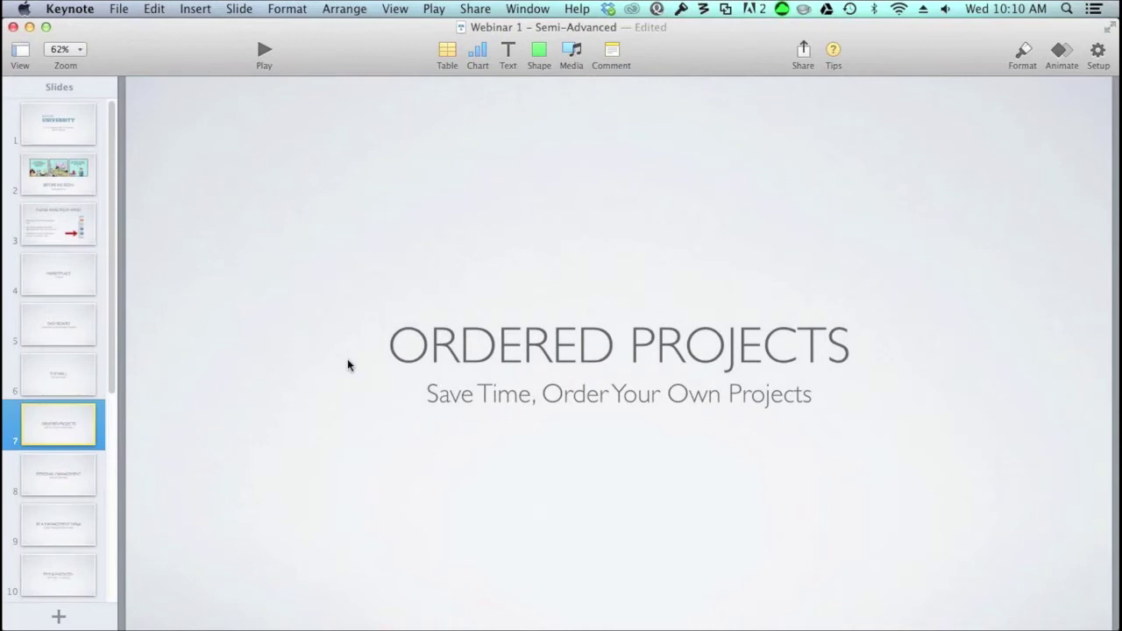
key(super+Tab)
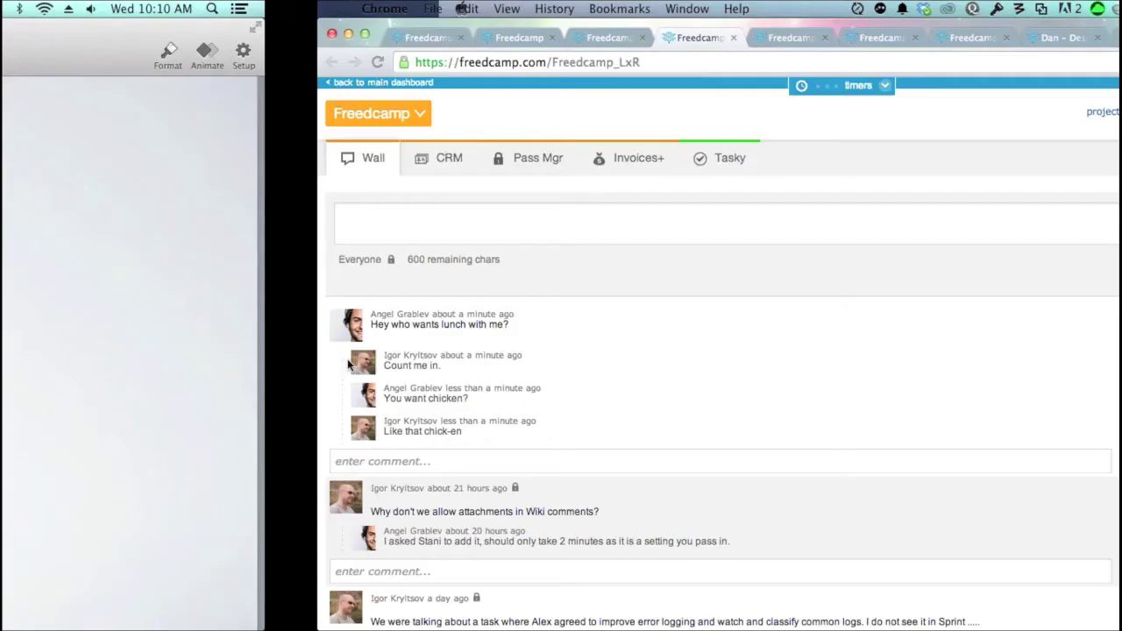
Examine the project reordering options for the project list's groups and projects, and cancel without changing the order.
click(85, 114)
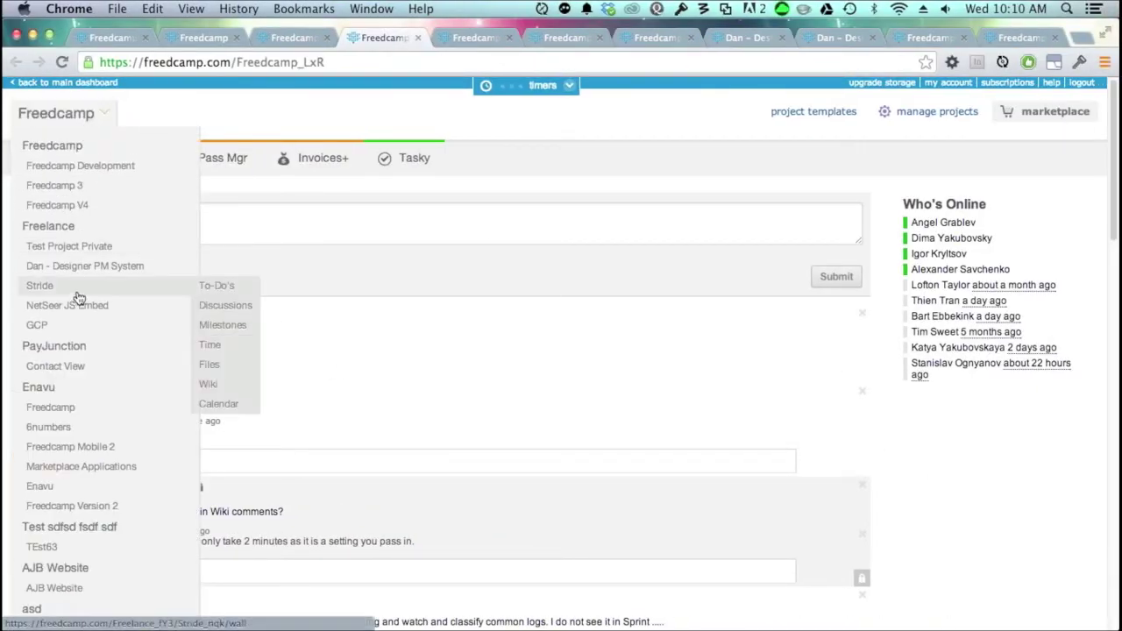
mouse_move(129, 307)
scroll(129, 305, down, 5)
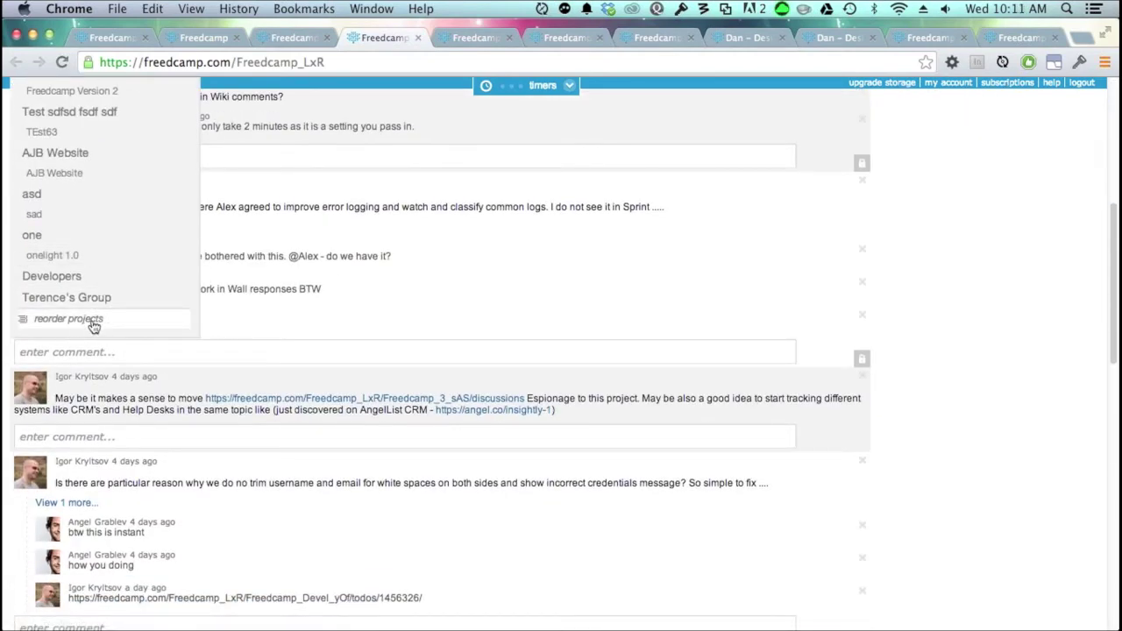
click(93, 321)
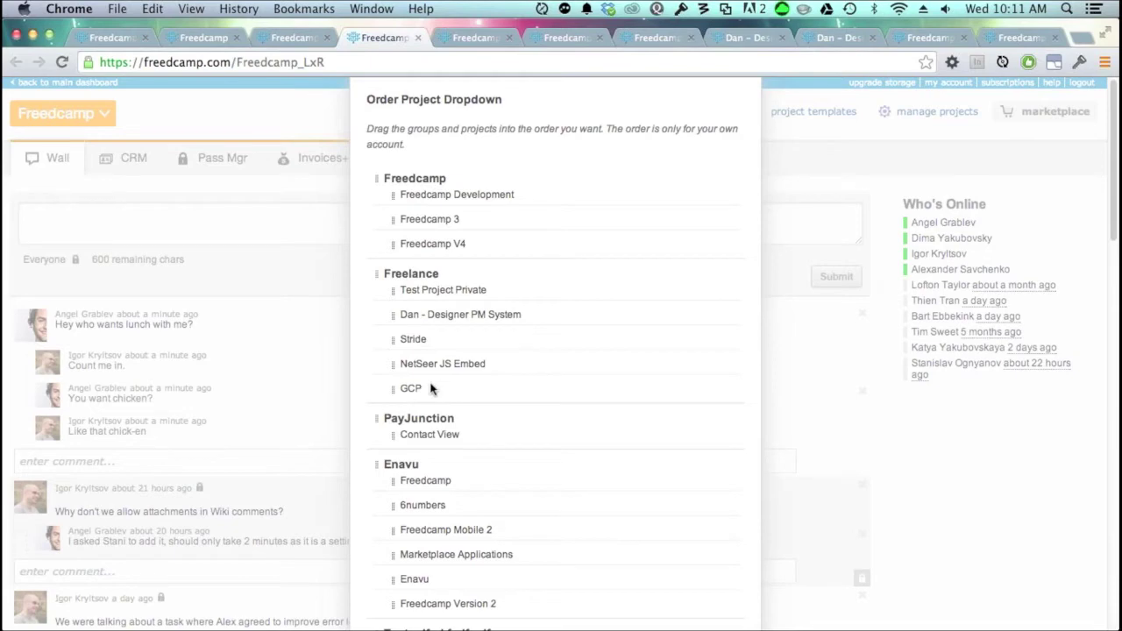
scroll(573, 408, down, 2)
scroll(573, 409, down, 8)
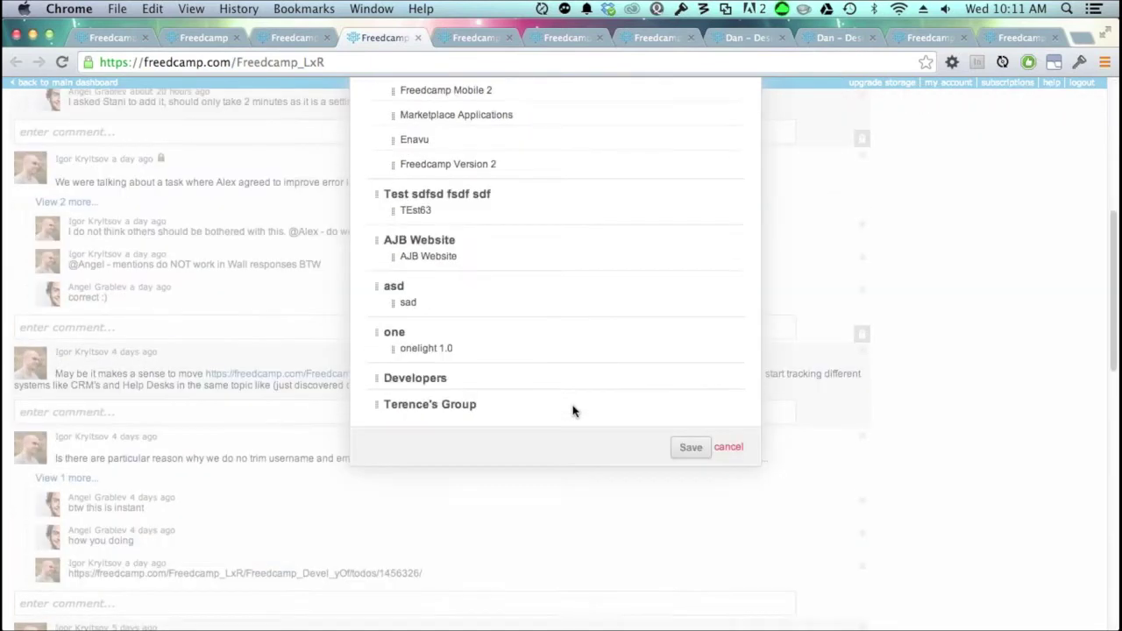
scroll(594, 382, up, 3)
click(728, 388)
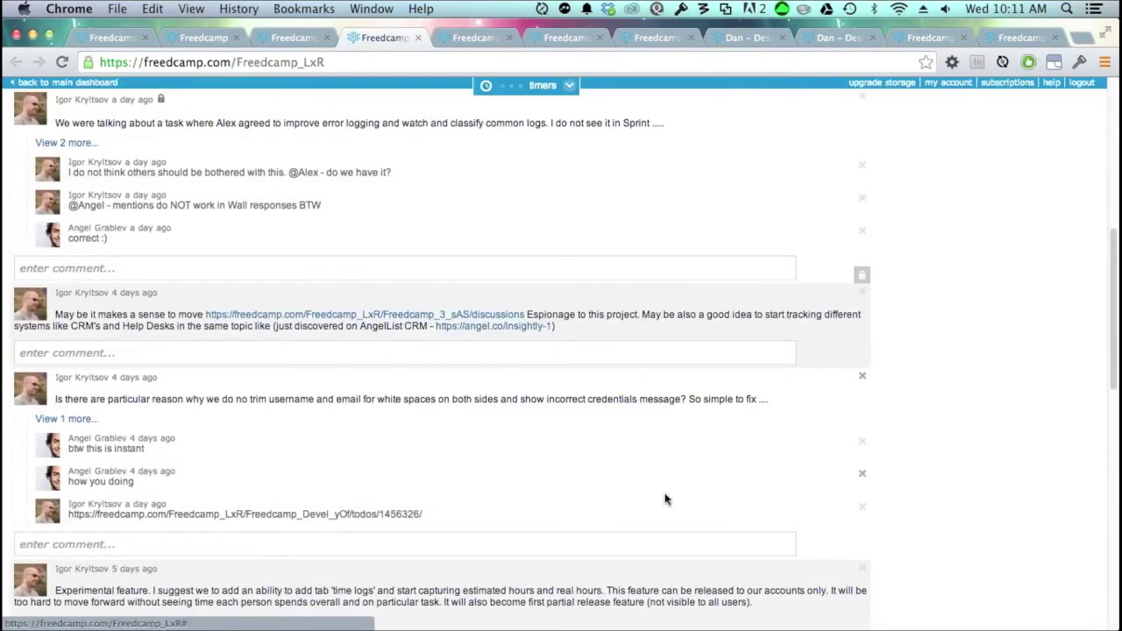
scroll(368, 324, up, 10)
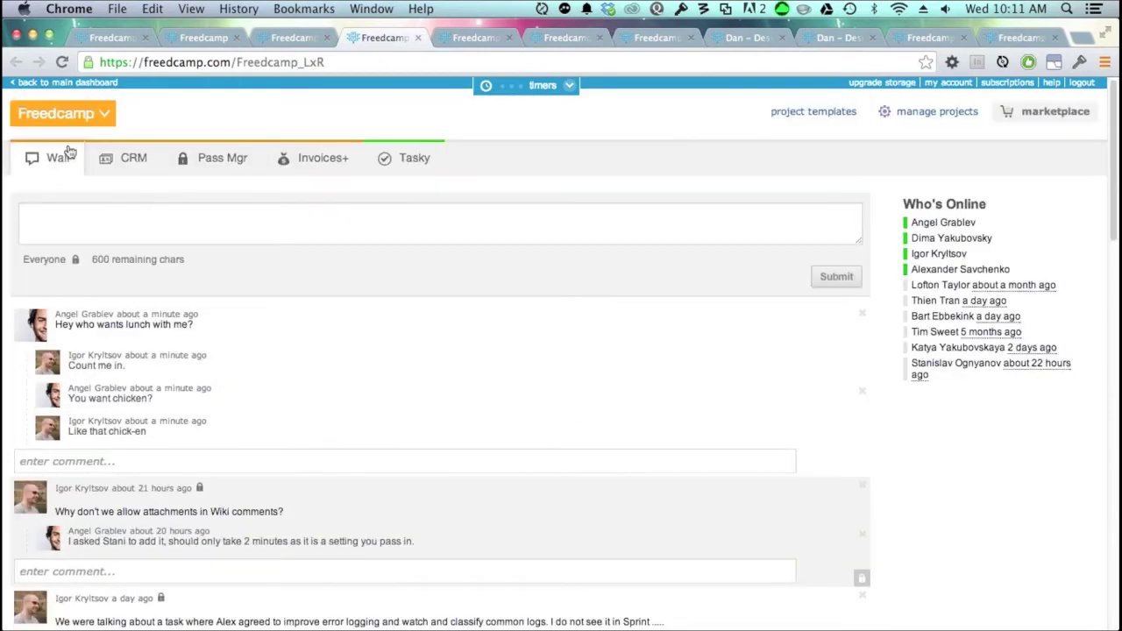
Look at the Freelance group's projects and their application shortcuts in the project list.
click(78, 127)
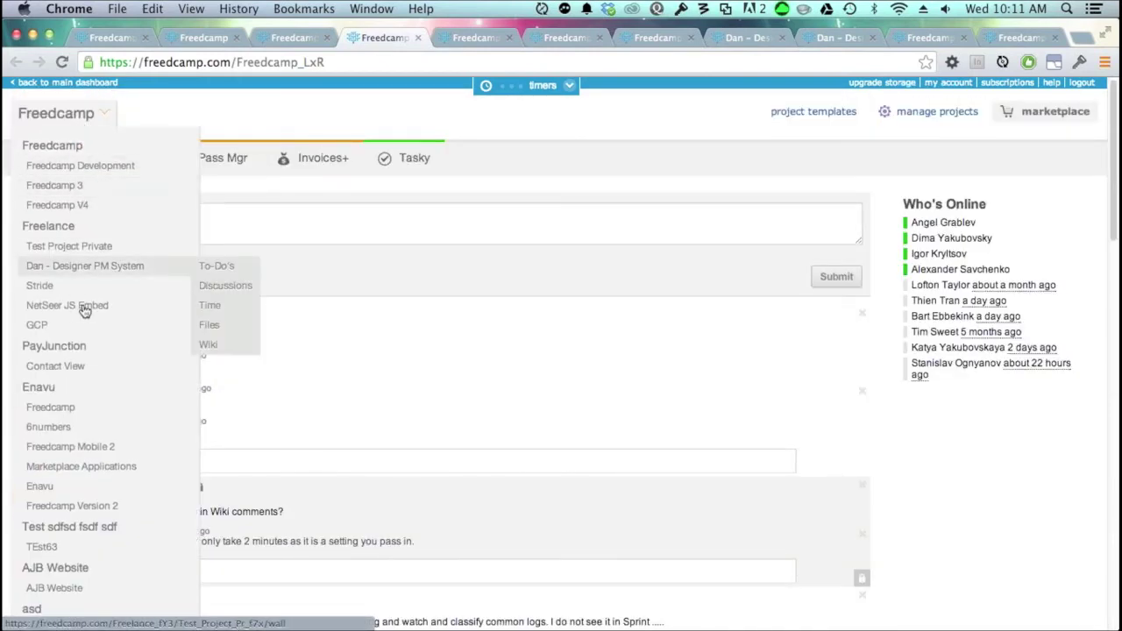
mouse_move(108, 245)
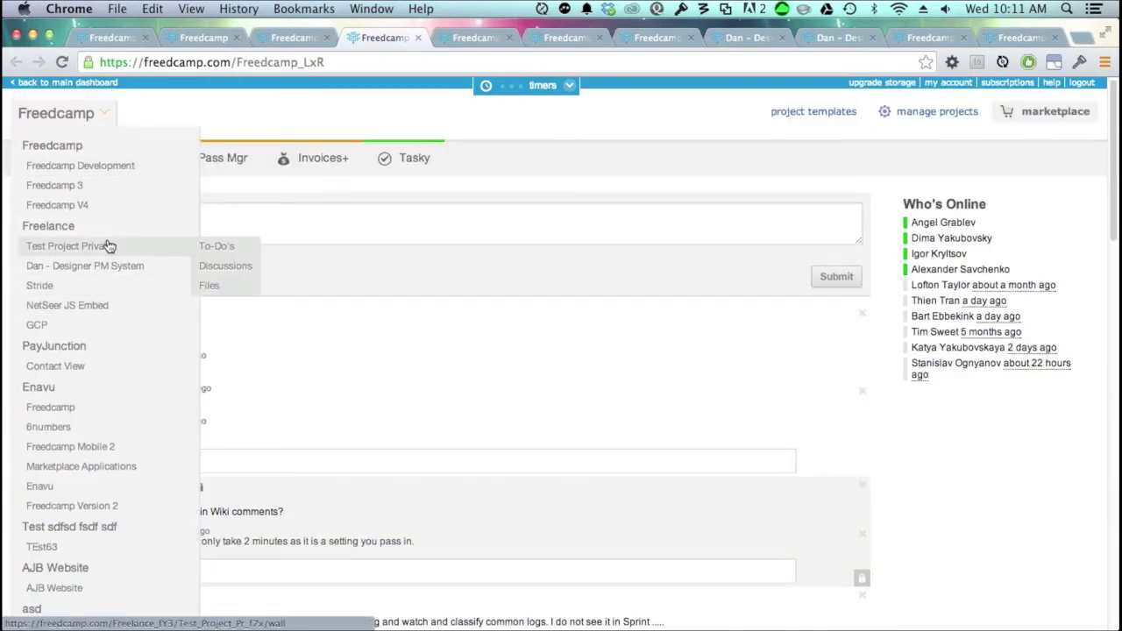
click(445, 270)
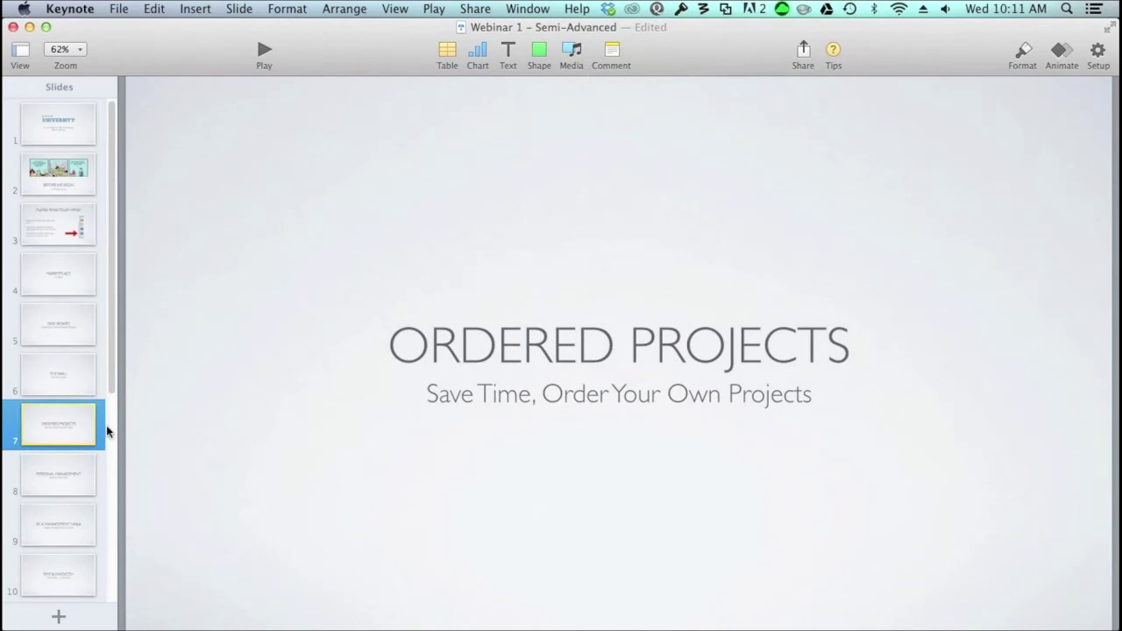
Show the Personal Management slide in Keynote, and review the Tasky task list and the project list in Chrome.
click(64, 473)
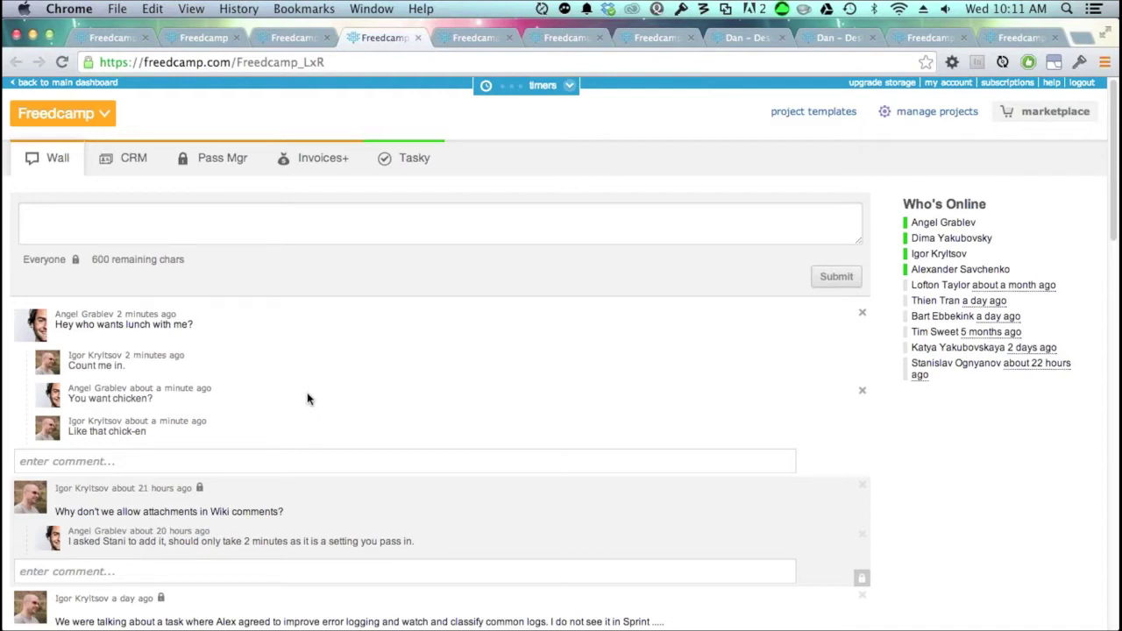
click(410, 168)
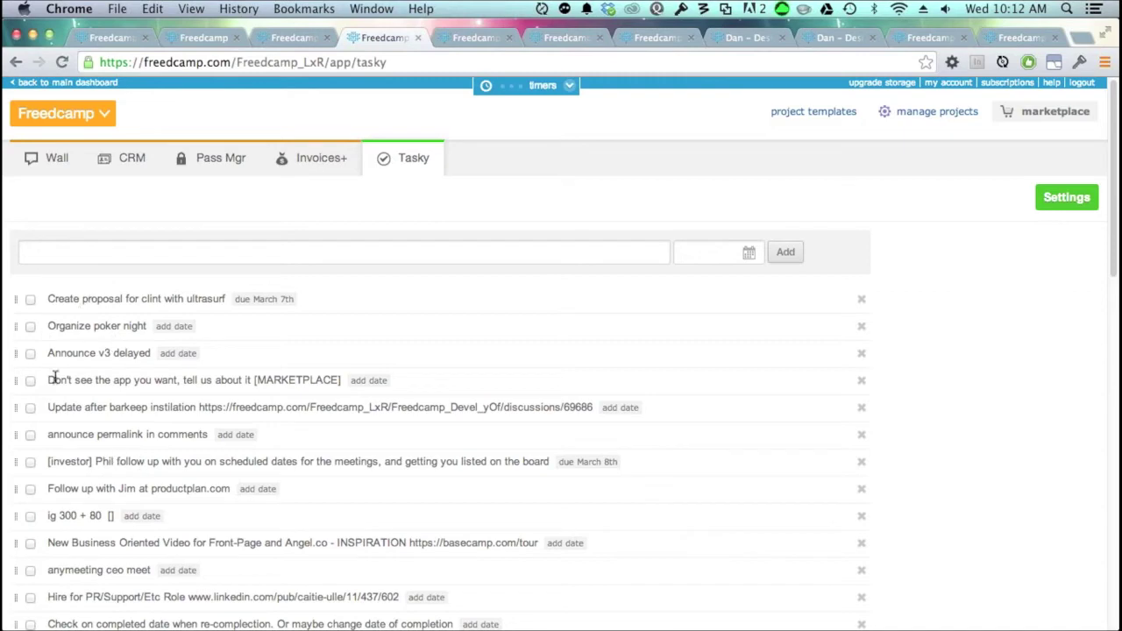
scroll(177, 421, down, 5)
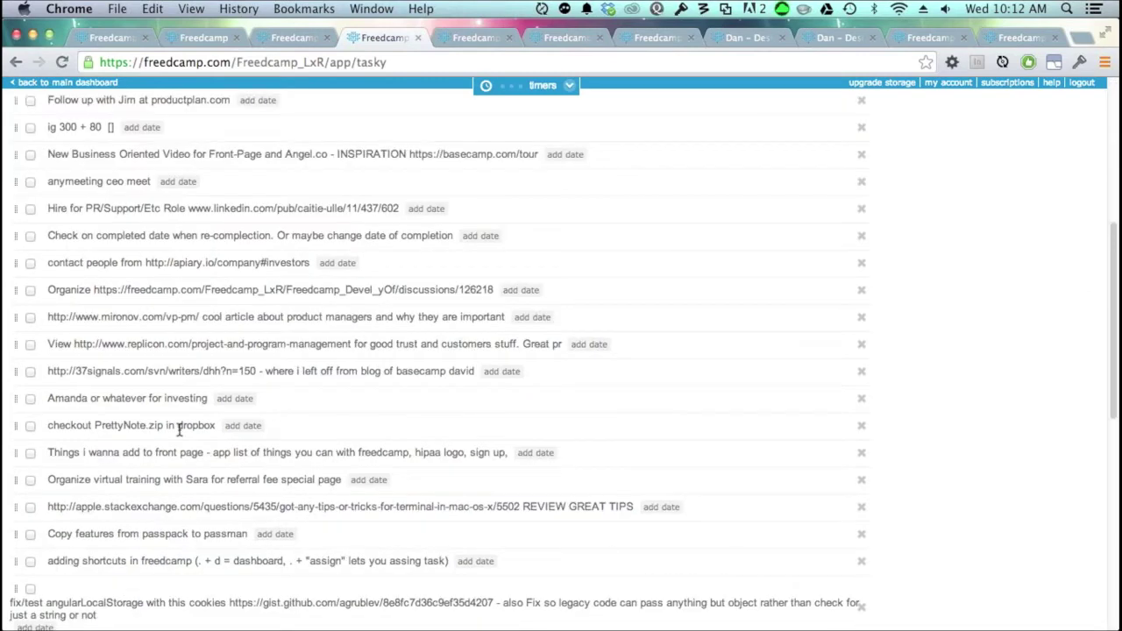
scroll(180, 429, down, 5)
scroll(179, 430, up, 10)
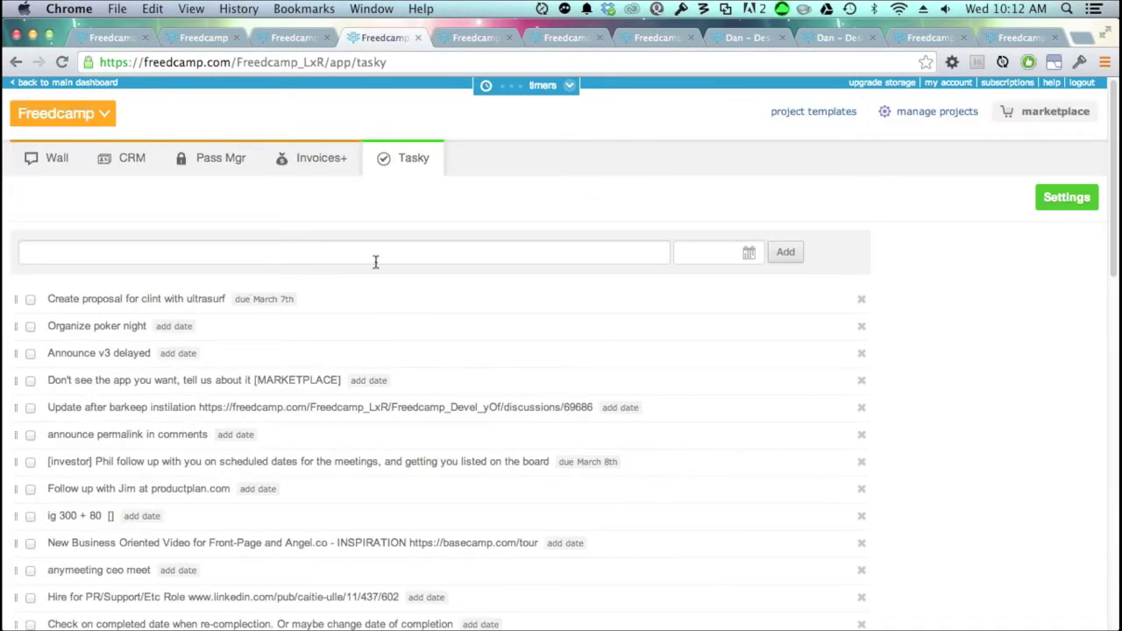
click(105, 114)
mouse_move(133, 181)
Switch to Keynote and show the Be a Management Ninja slide.
key(super+Tab)
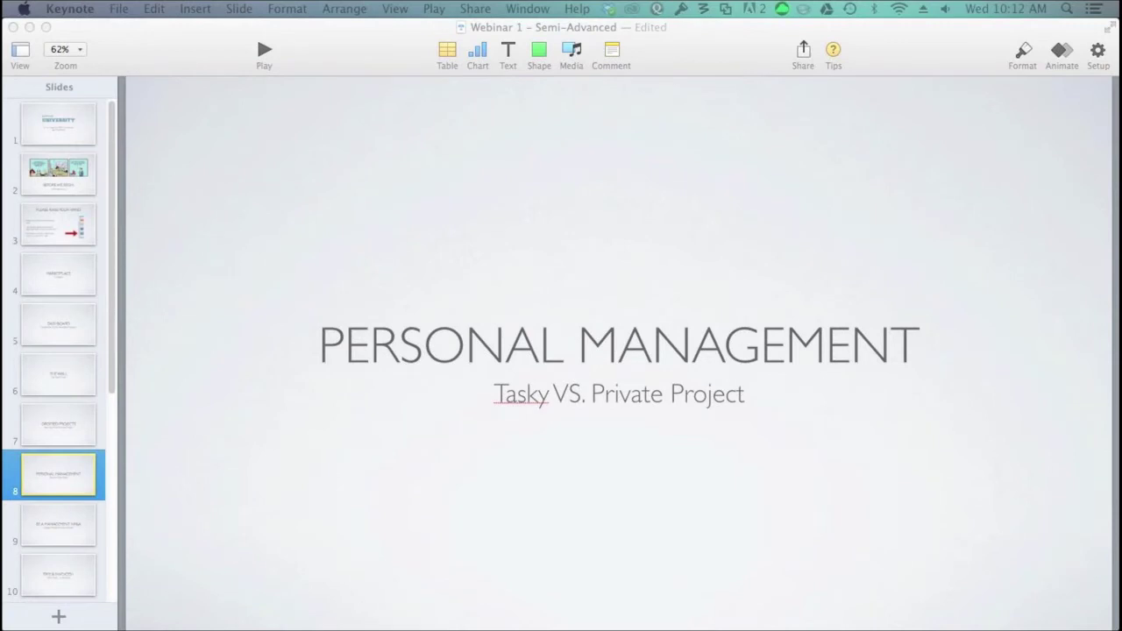
click(60, 528)
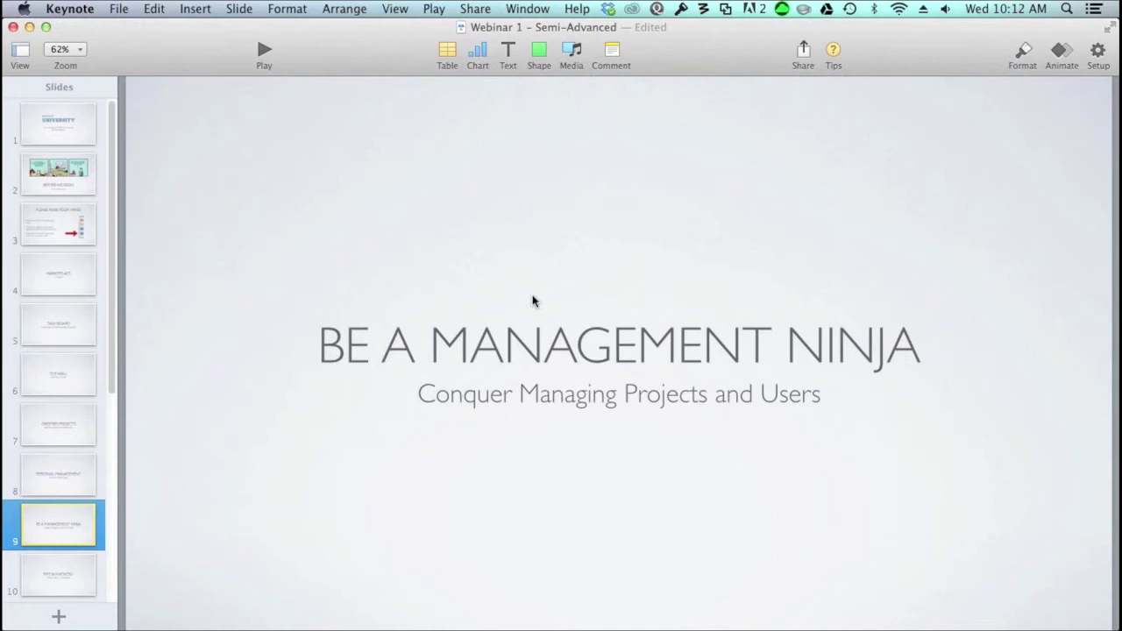
click(523, 230)
click(510, 140)
Return to Freedcamp in Chrome and open user management for the Freedcamp Development project.
key(ctrl+Left)
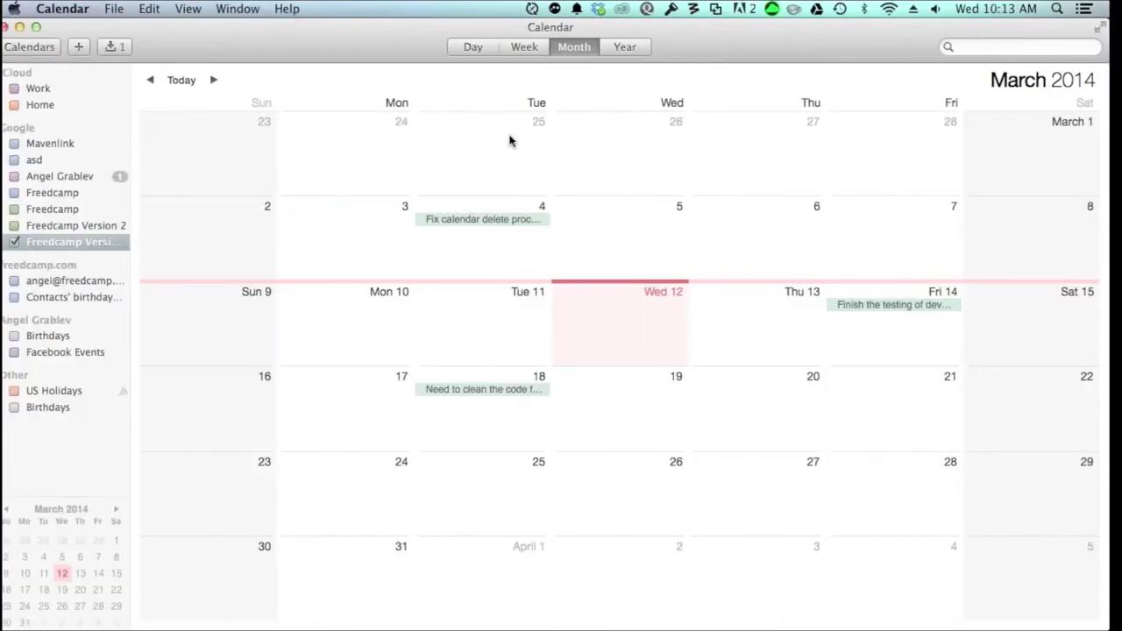
key(ctrl+Right)
key(ctrl+Right)
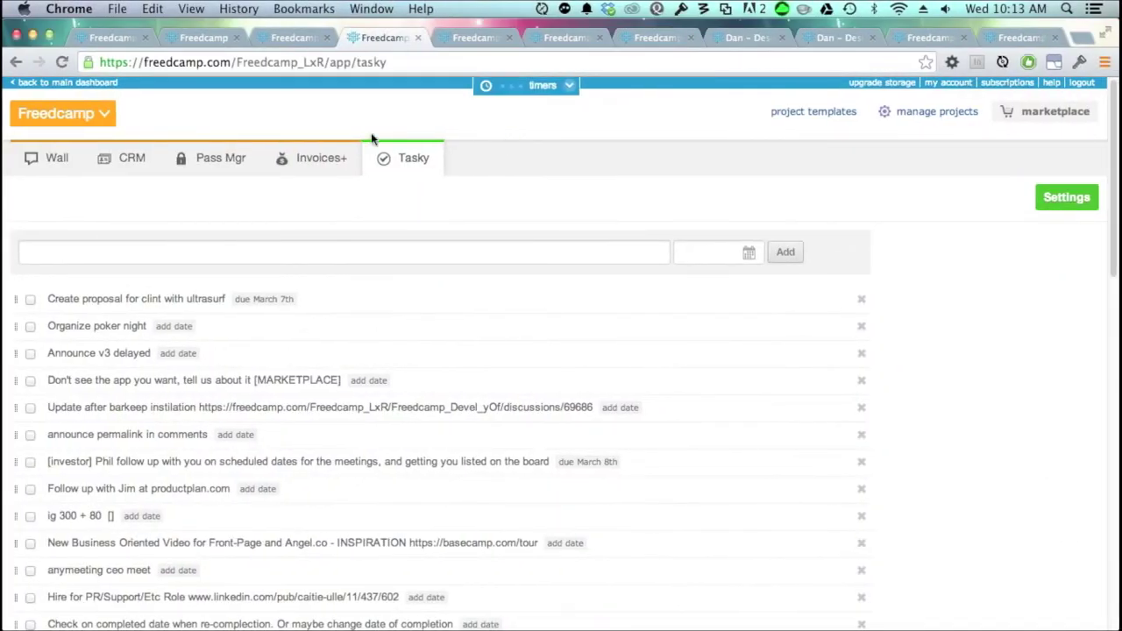
click(903, 122)
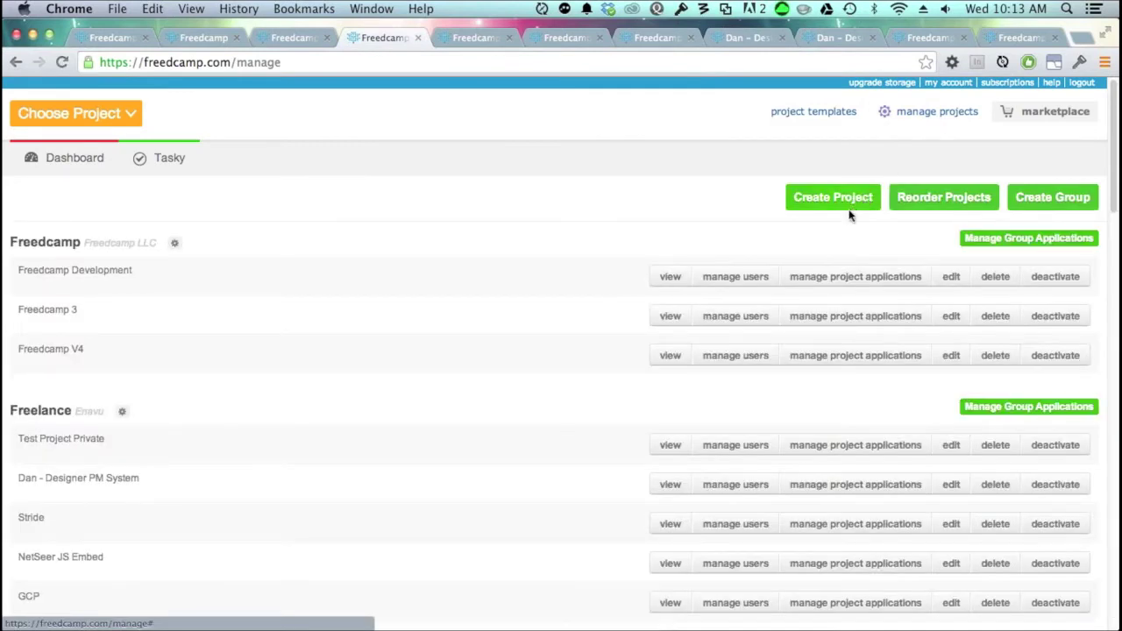
click(734, 278)
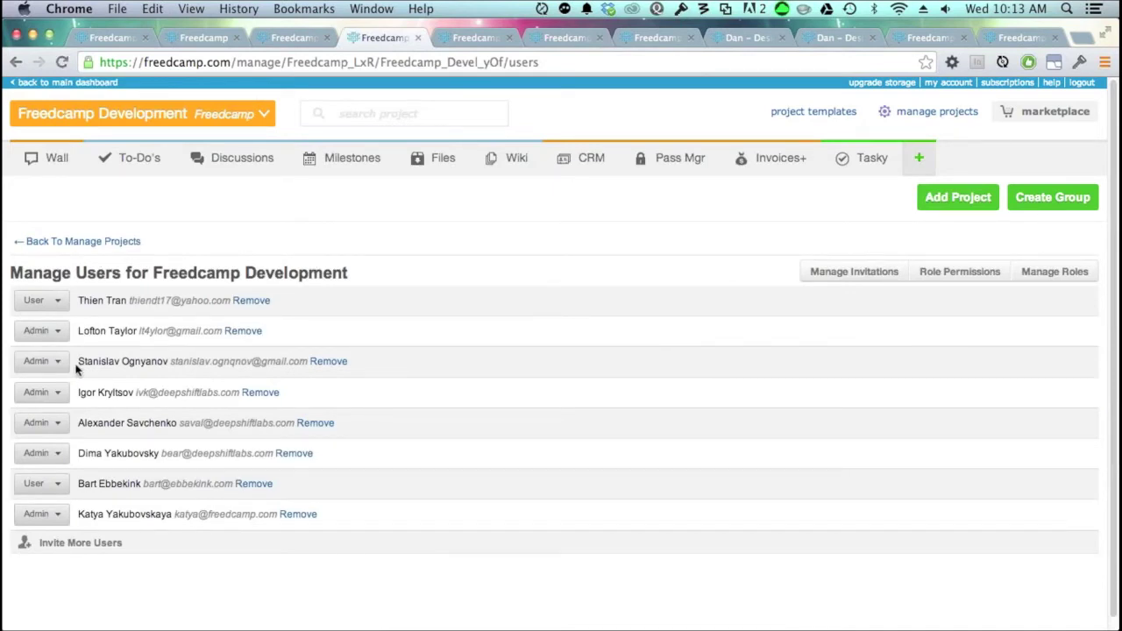
Review the status and action of each project invitation and close the list without changes.
click(841, 277)
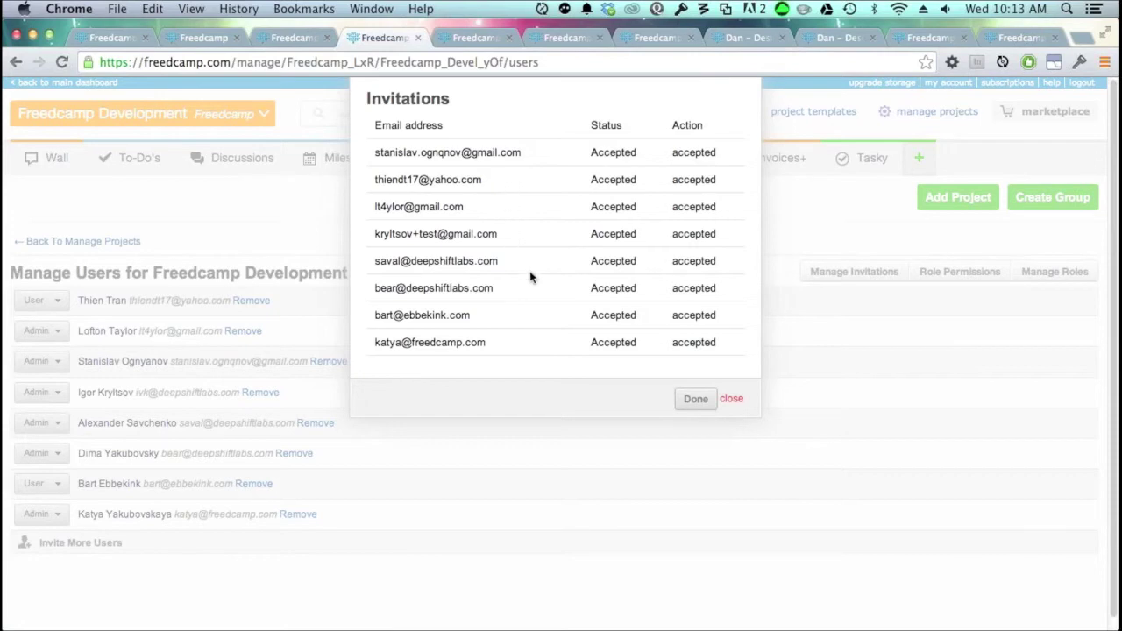
double_click(600, 181)
double_click(618, 207)
drag(622, 125, 728, 353)
click(728, 353)
click(733, 399)
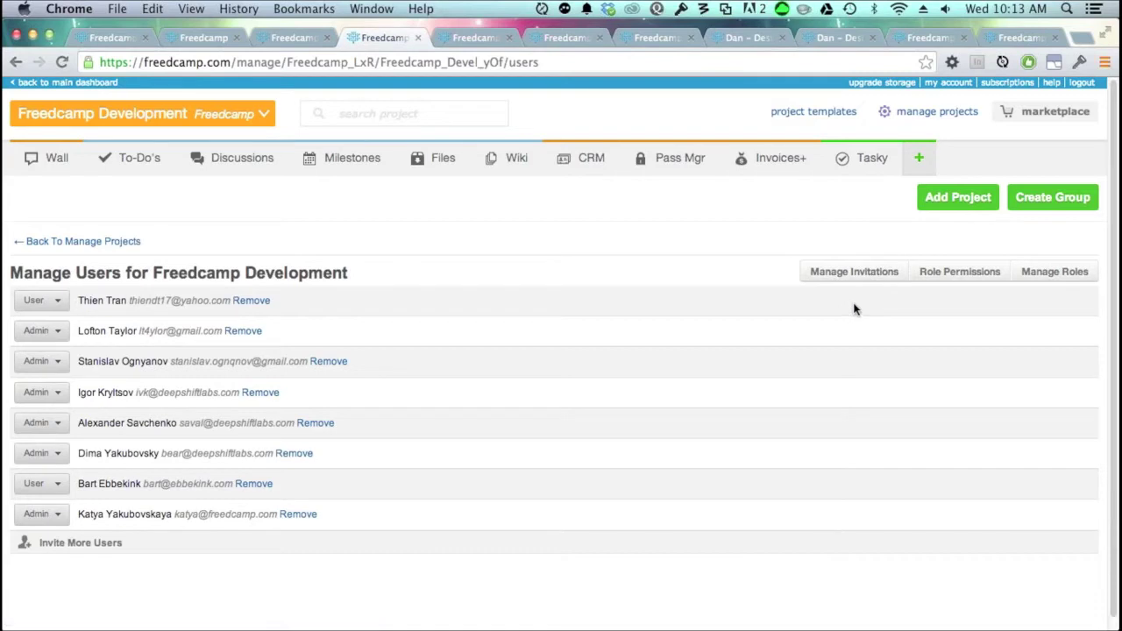
Review the role permissions and the roles defined for the Freedcamp Development project, closing both dialogs without changes.
click(947, 274)
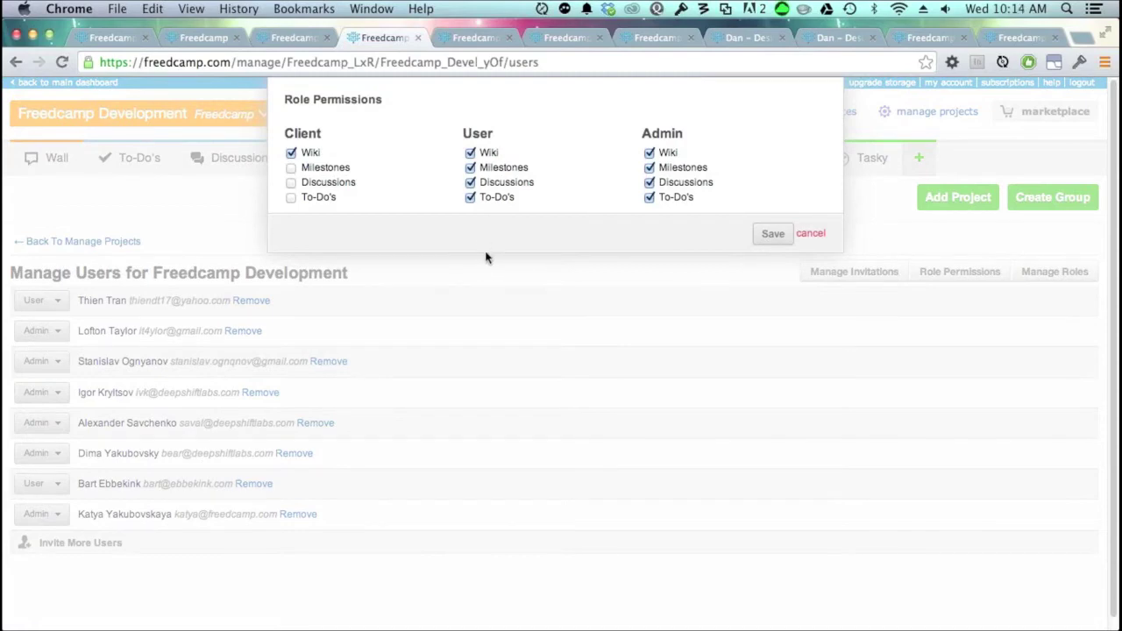
click(814, 233)
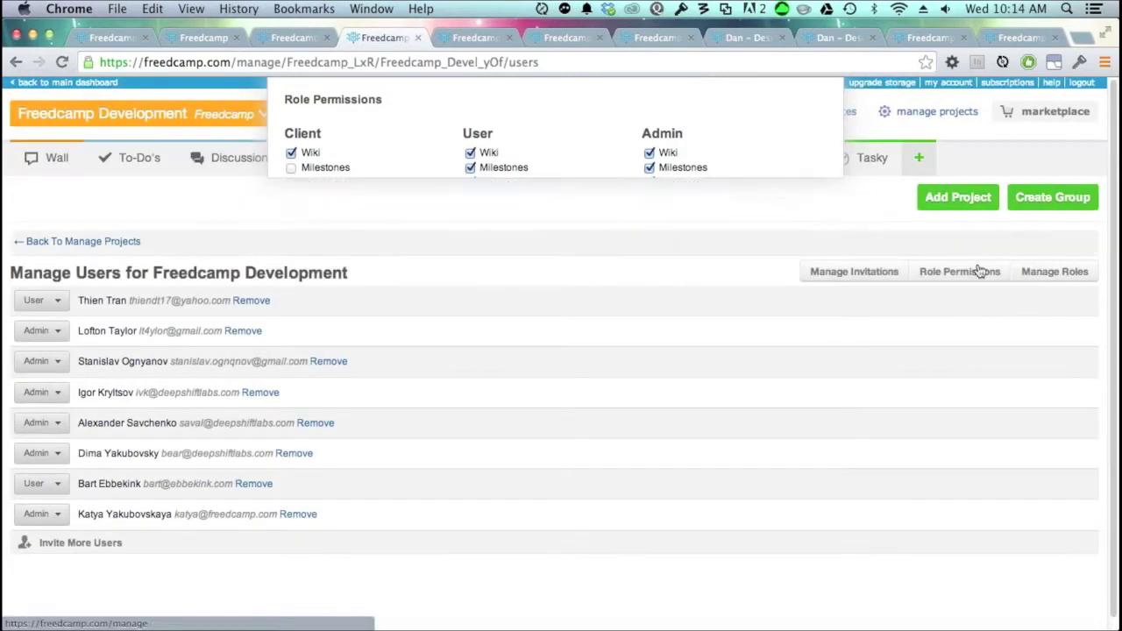
click(1055, 273)
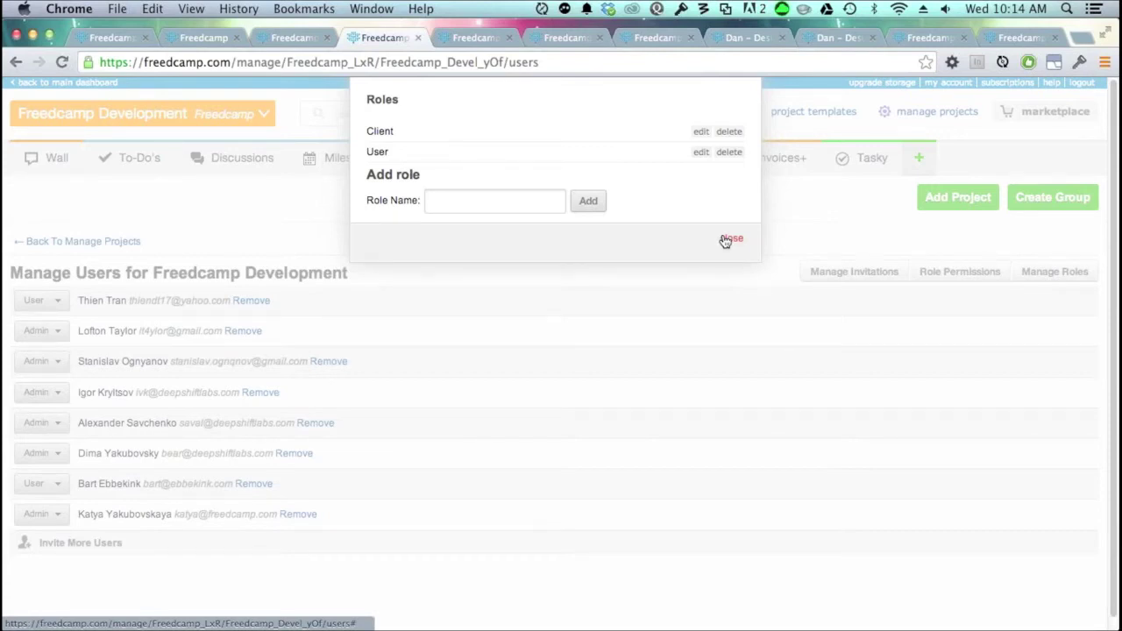
click(730, 238)
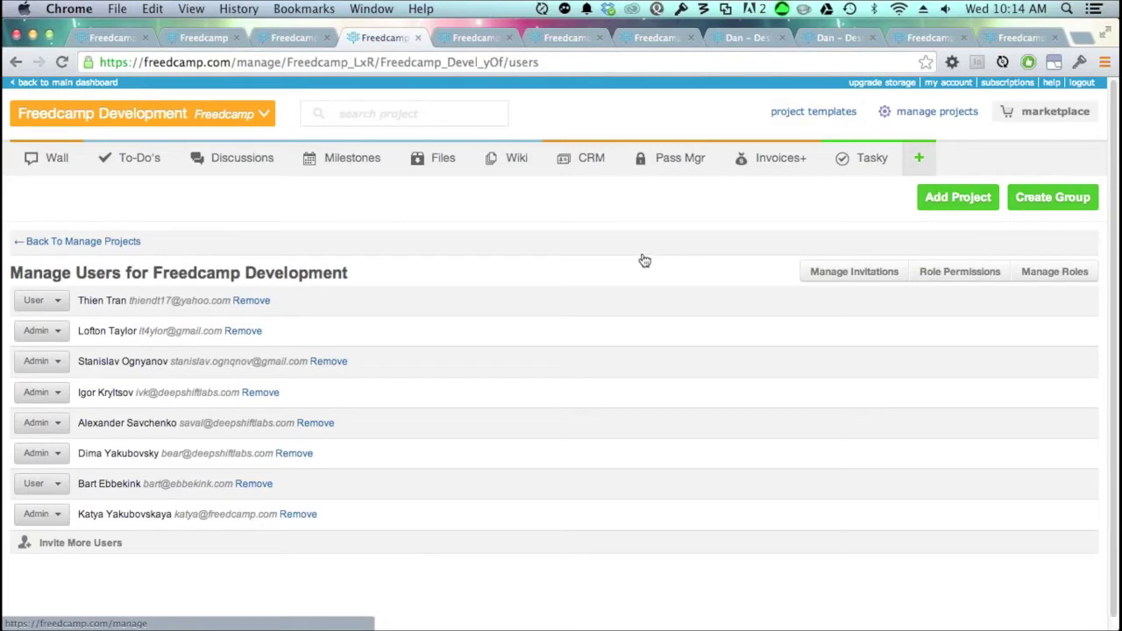
Deactivate the Designer PM System project in the Freelance group, checking the project chooser before and after the change.
click(940, 113)
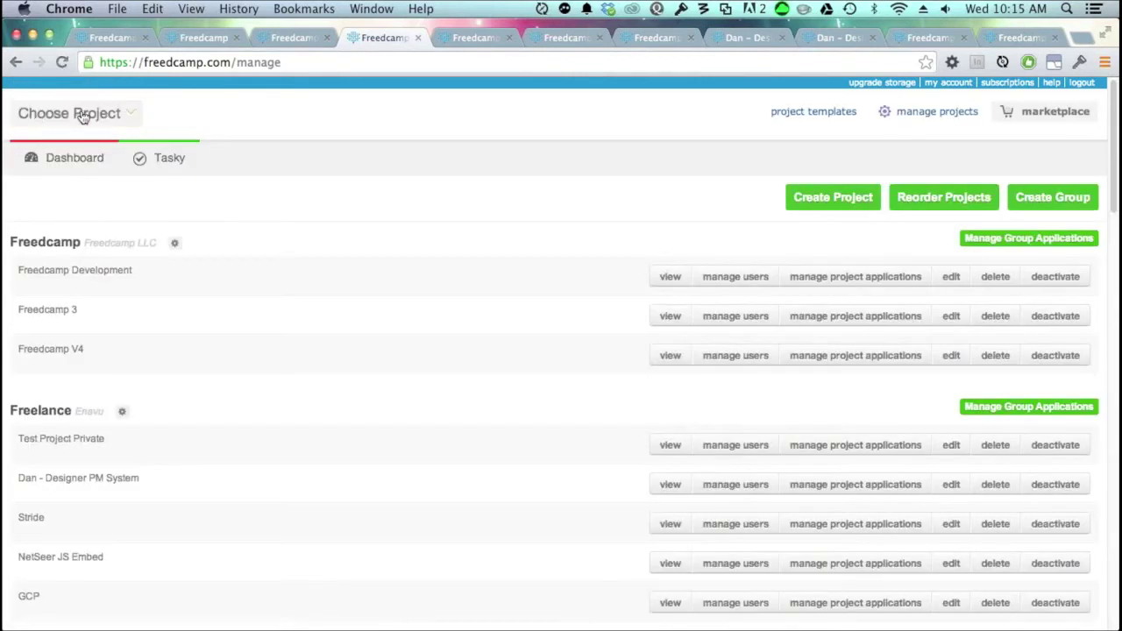
click(108, 113)
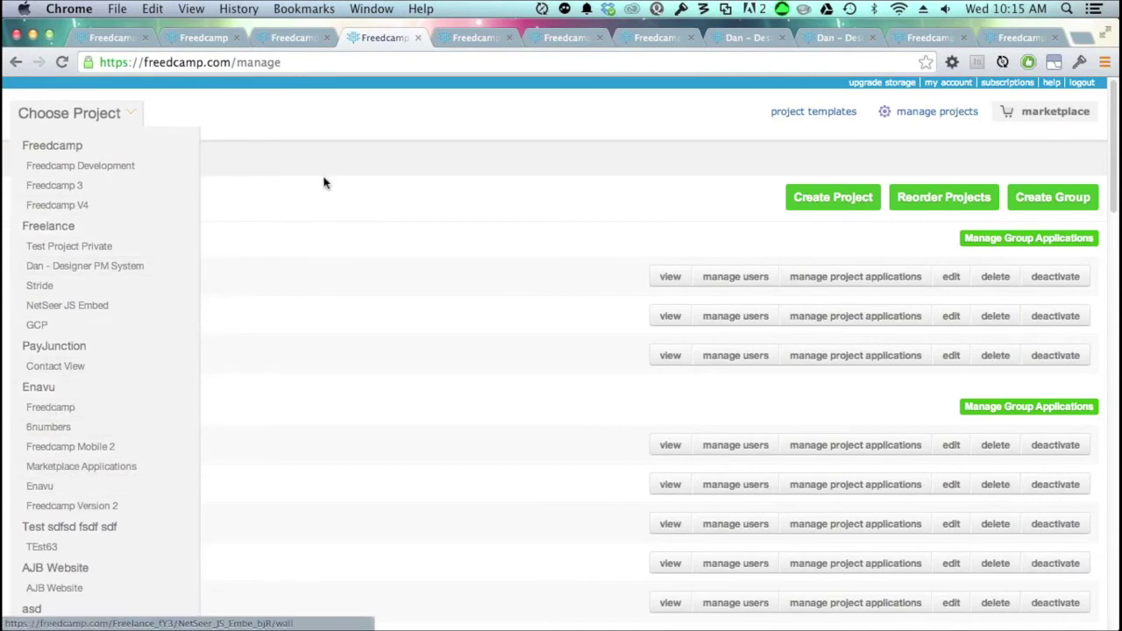
scroll(445, 318, down, 3)
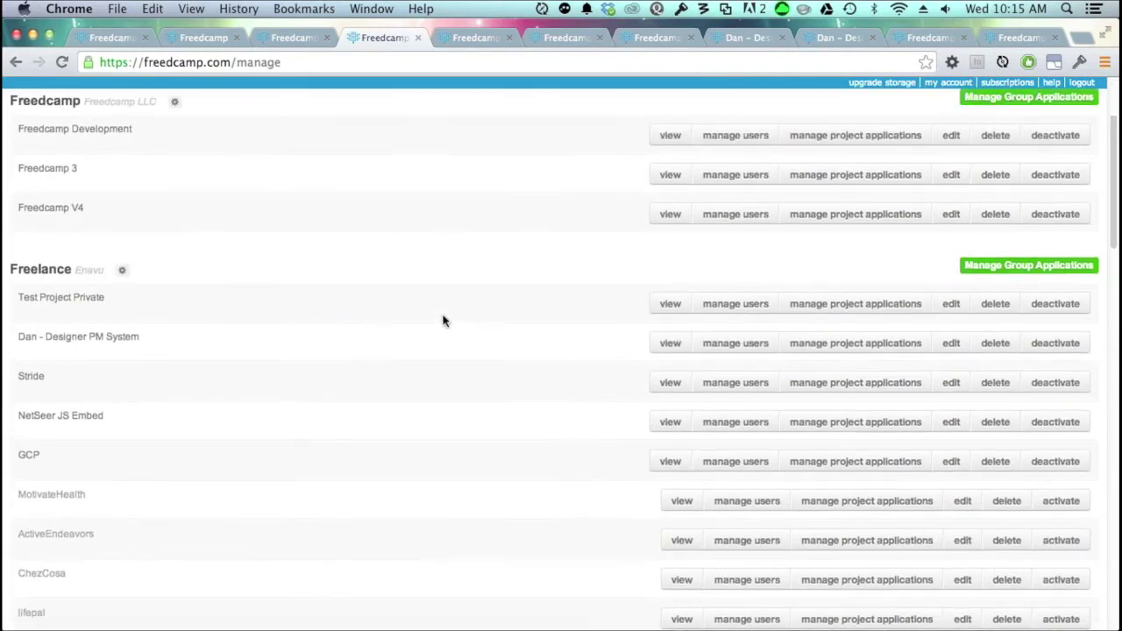
click(1060, 344)
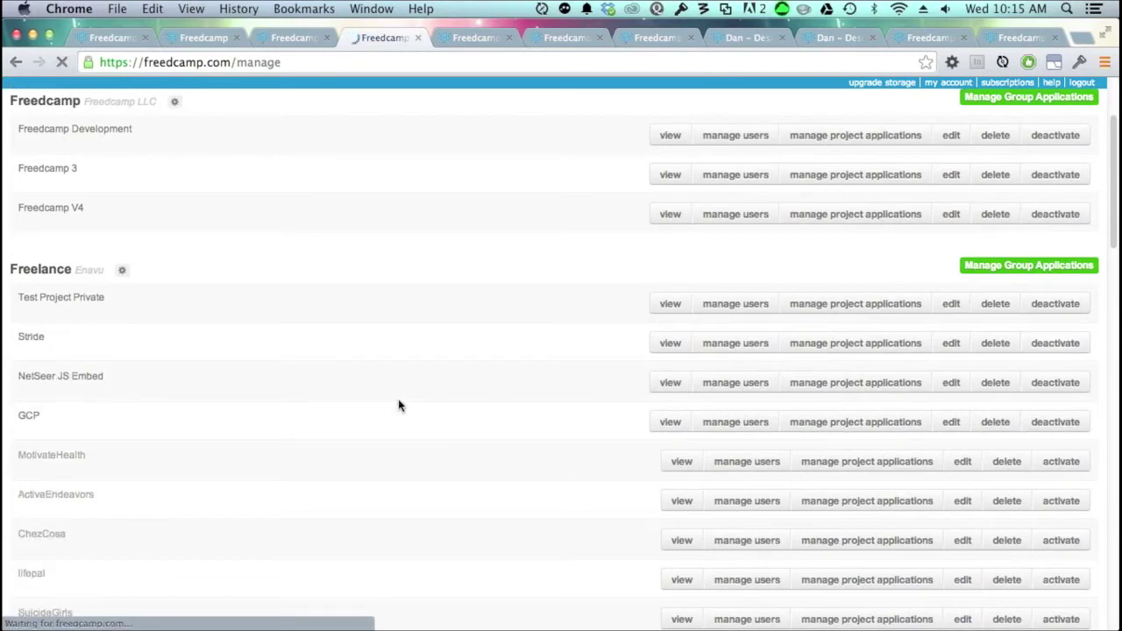
scroll(143, 132, up, 3)
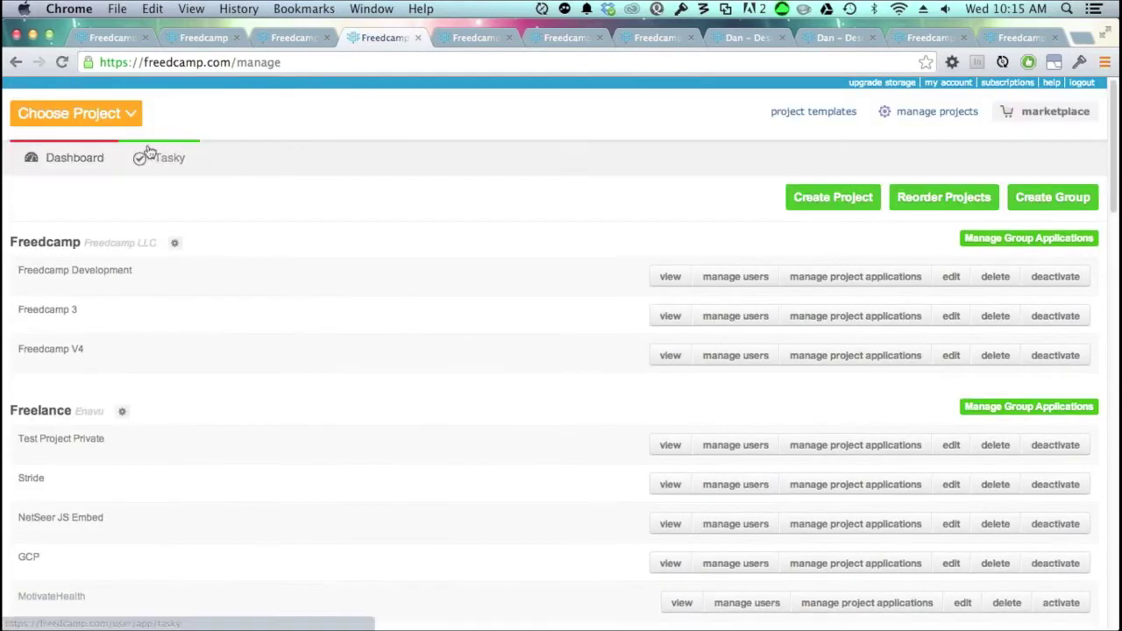
click(119, 114)
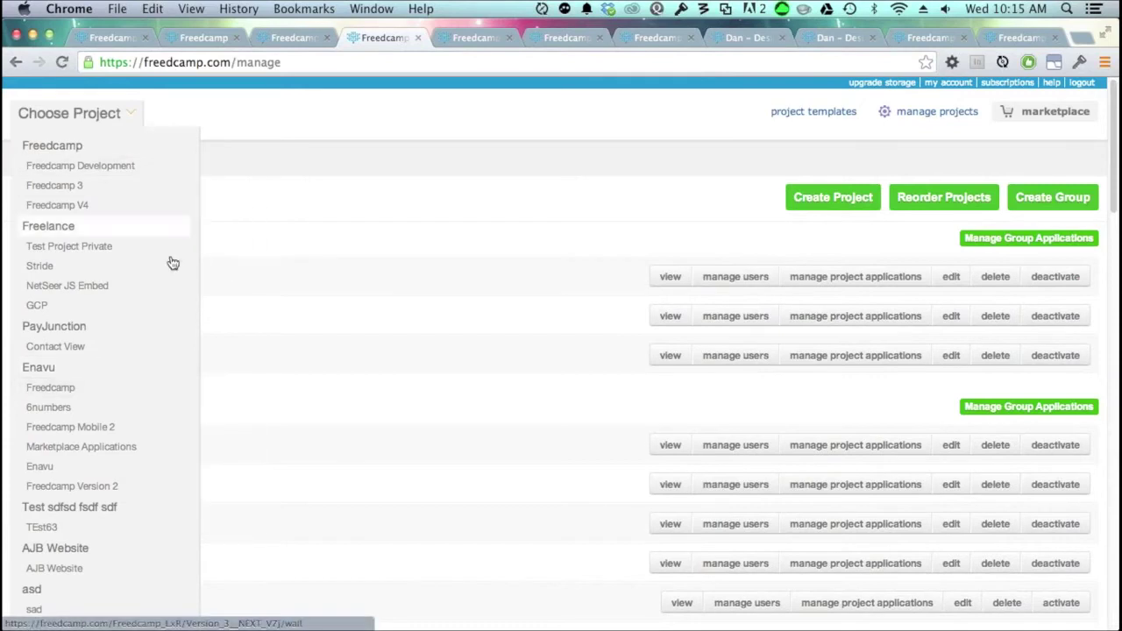
click(473, 202)
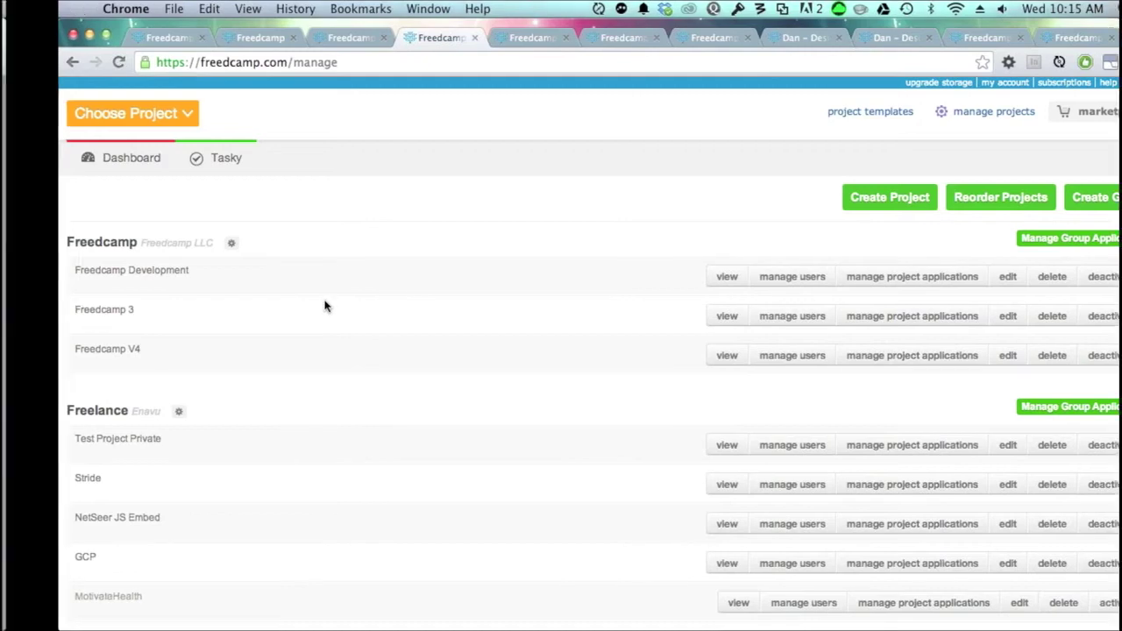
Switch to Keynote and show the Time & Invoices+ slide.
key(super+Tab)
click(75, 586)
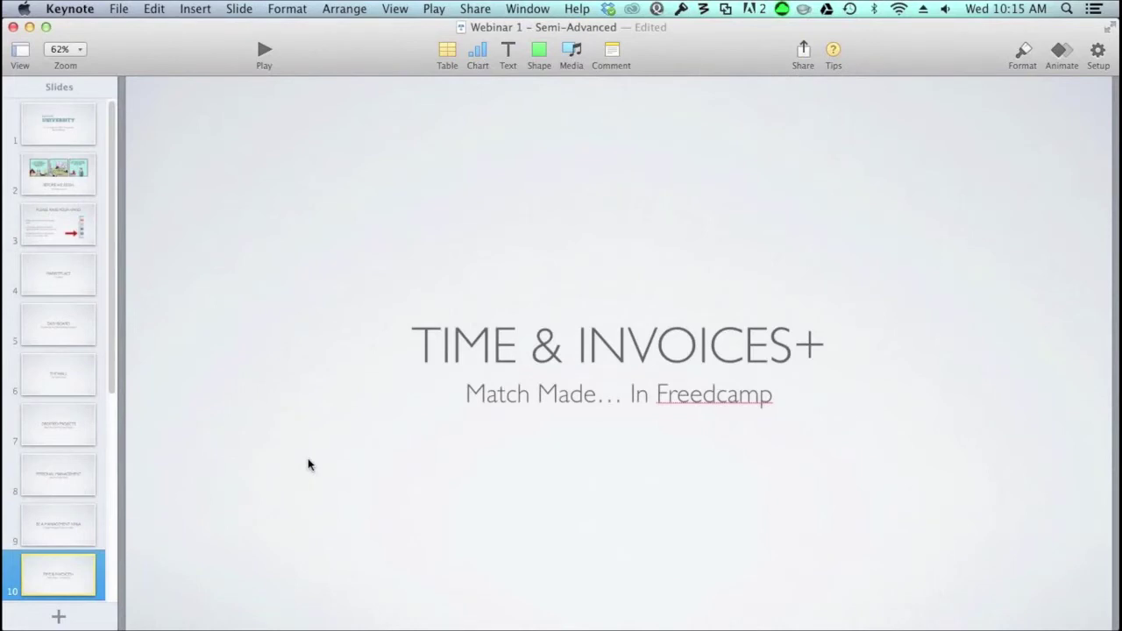
Return to Freedcamp in Chrome and open the Time application of the Stride project.
key(super+Tab)
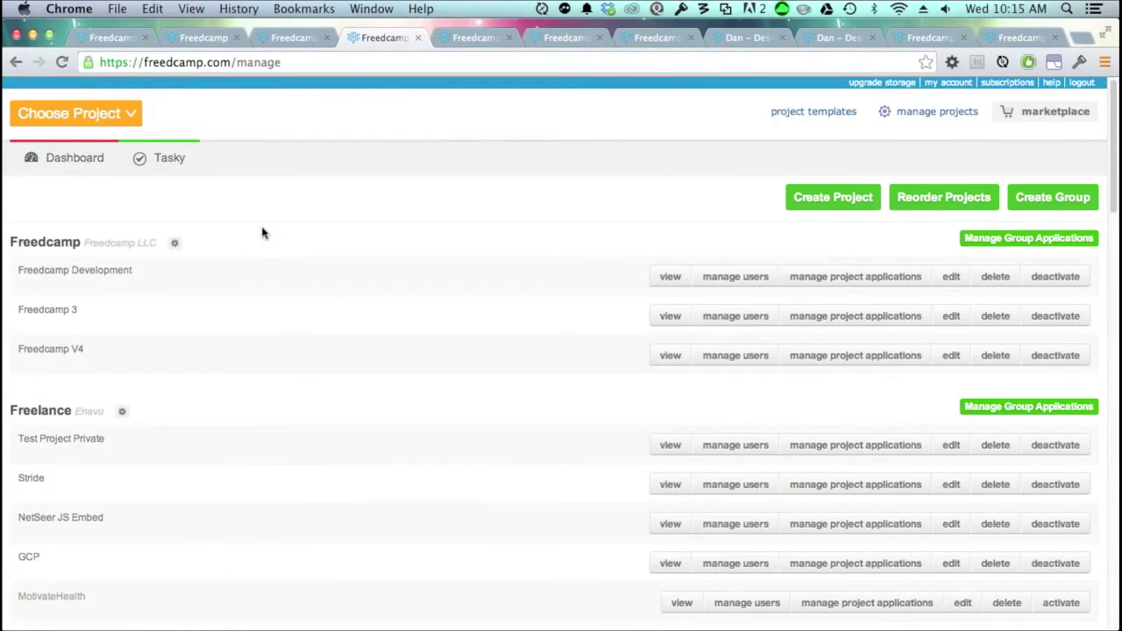
click(79, 116)
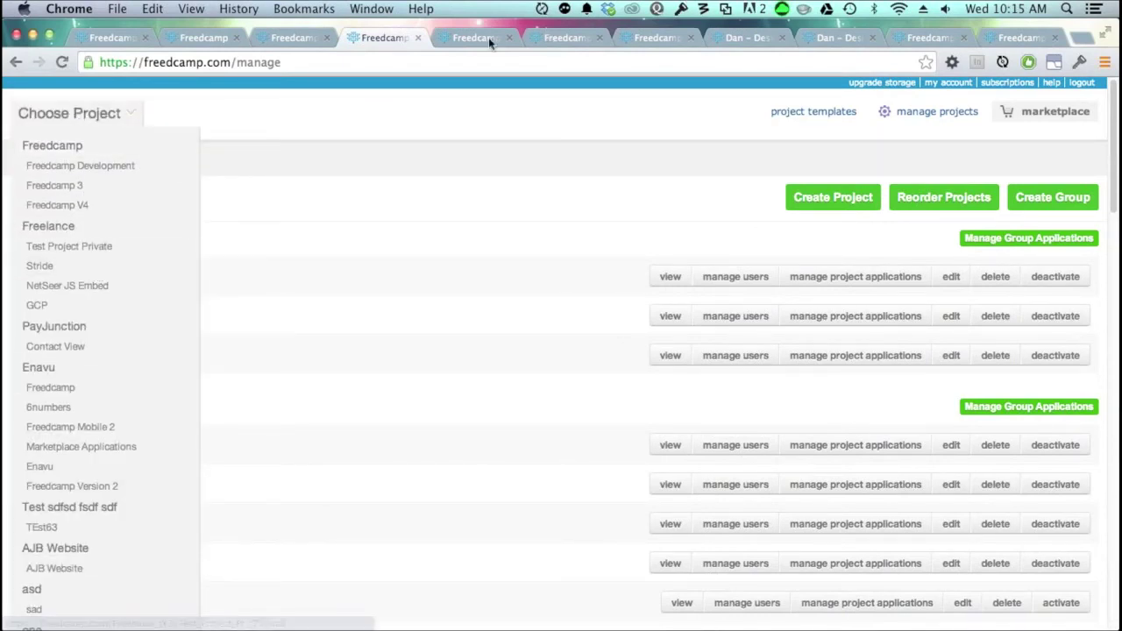
mouse_move(148, 266)
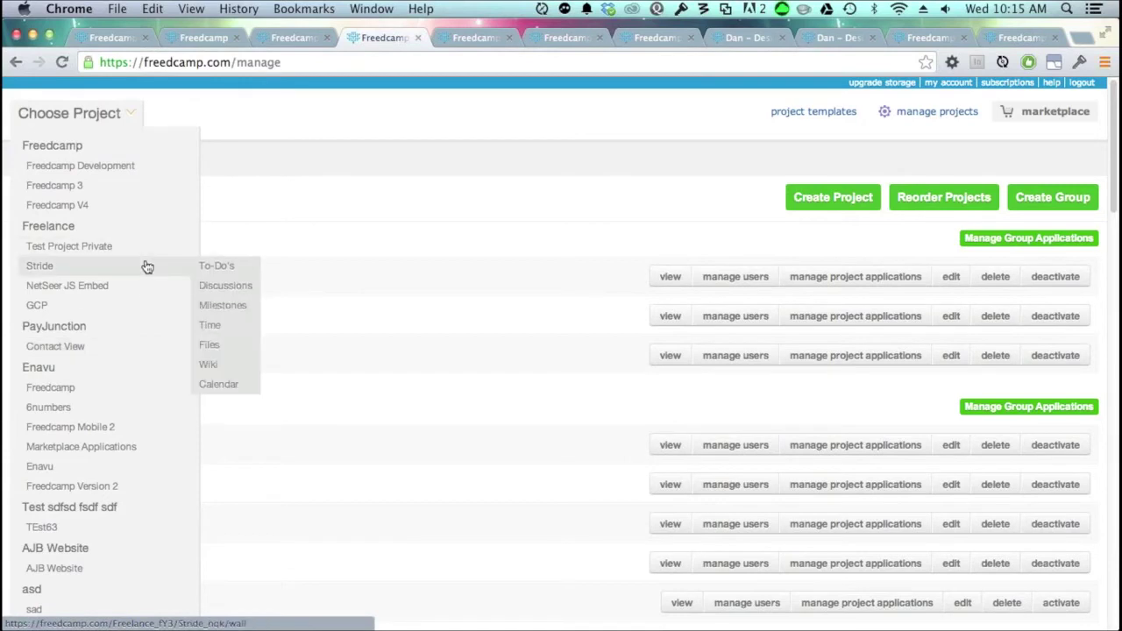
click(224, 336)
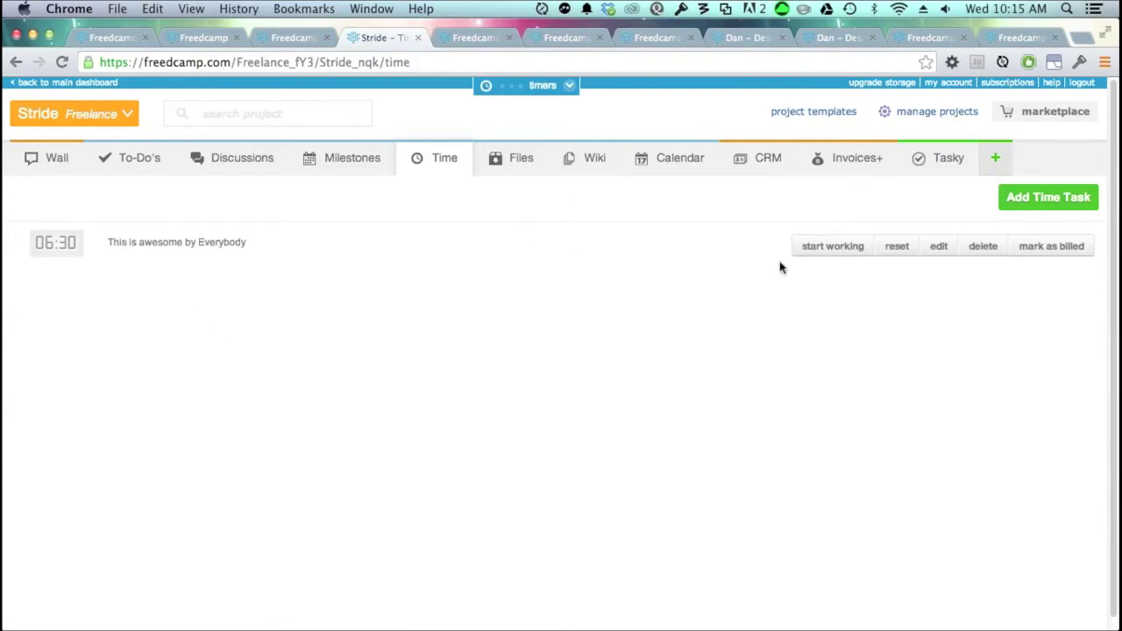
Add a time task of 2 hours described as "desinging front page" and assigned to Everyone.
click(1015, 204)
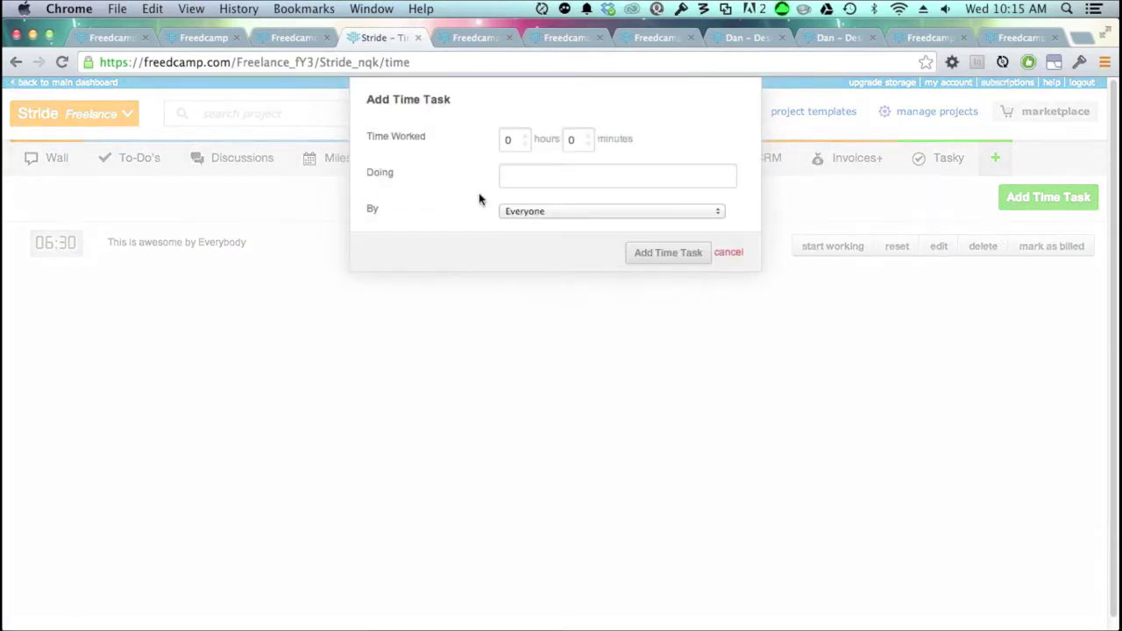
click(525, 137)
click(519, 176)
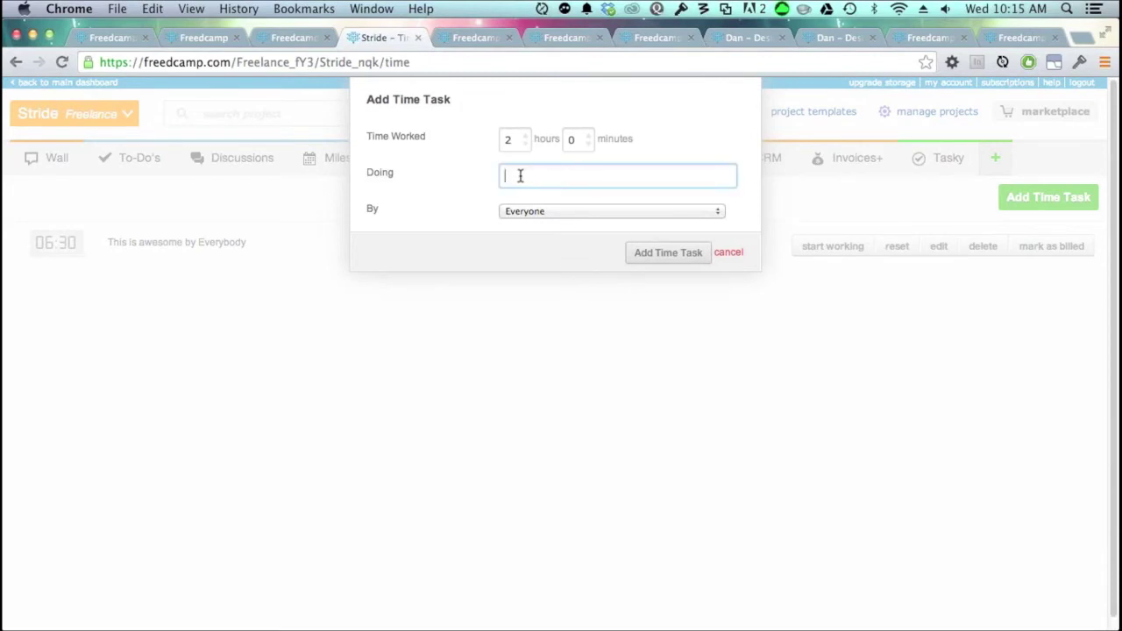
text(designing front page)
click(666, 253)
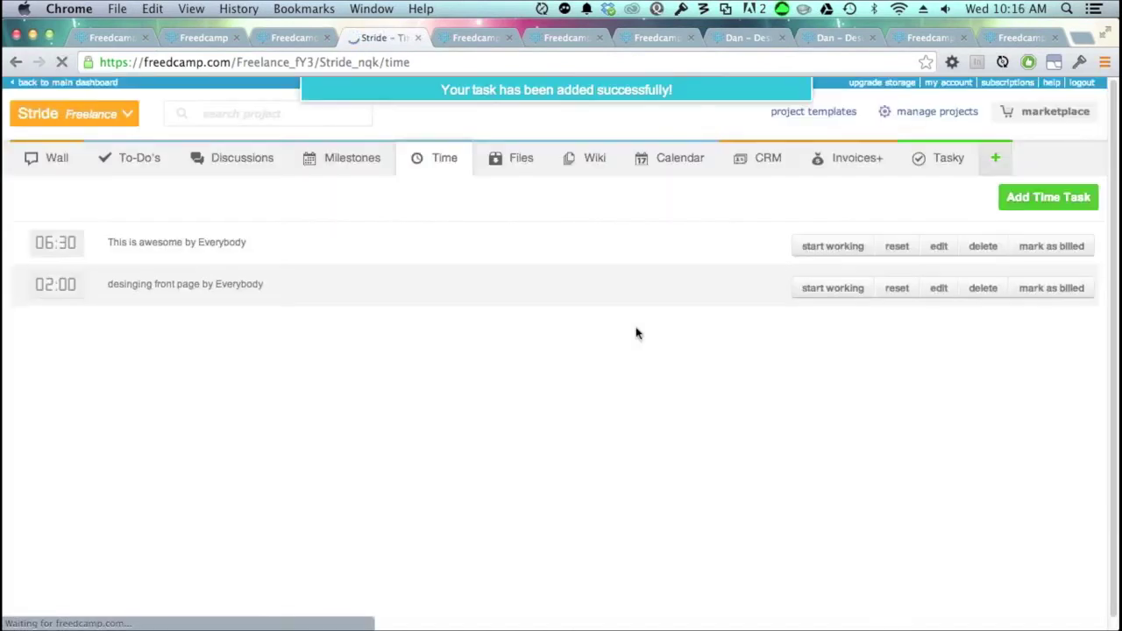
Start a new invoice in the Stride project's Invoices+ and review the available clients, keeping the preselected one.
click(872, 166)
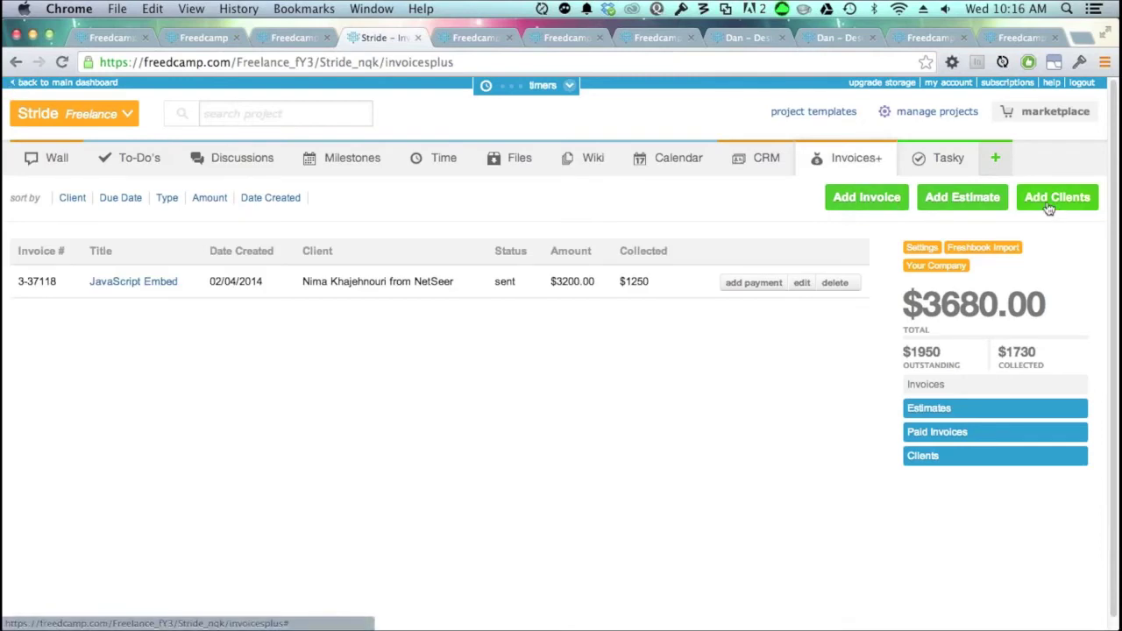
click(862, 204)
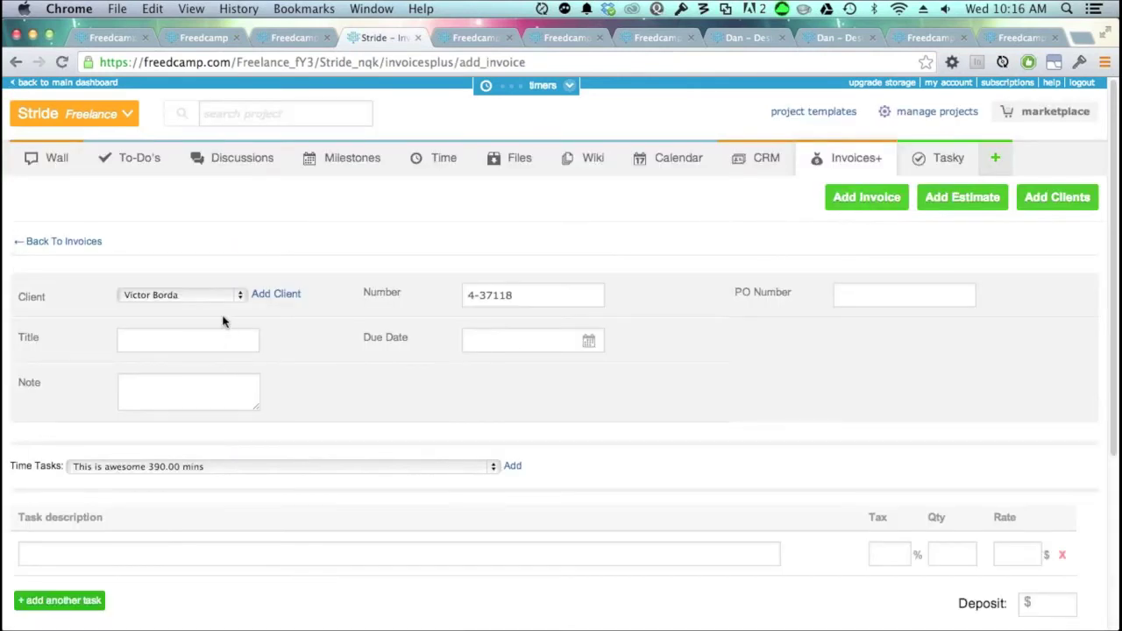
scroll(219, 308, down, 2)
click(210, 202)
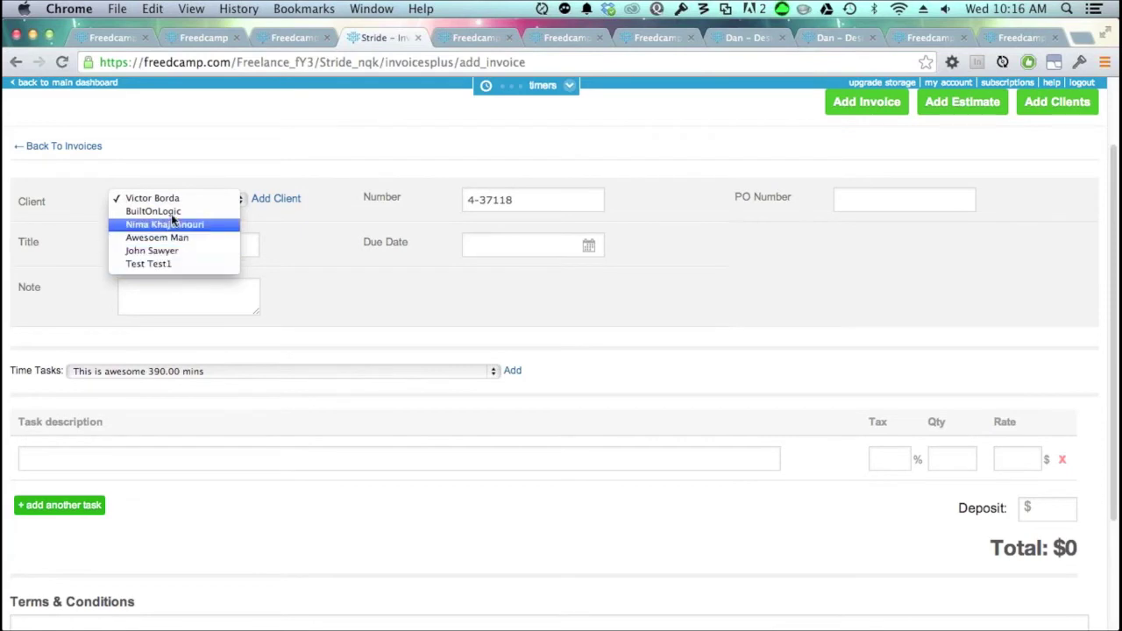
click(71, 252)
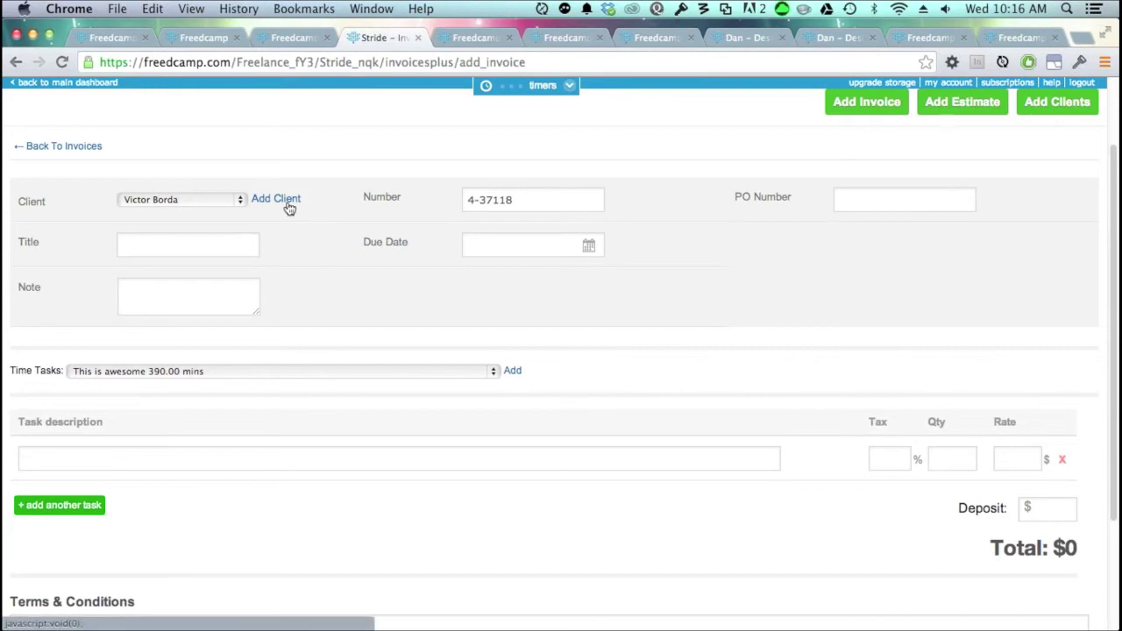
scroll(297, 323, up, 2)
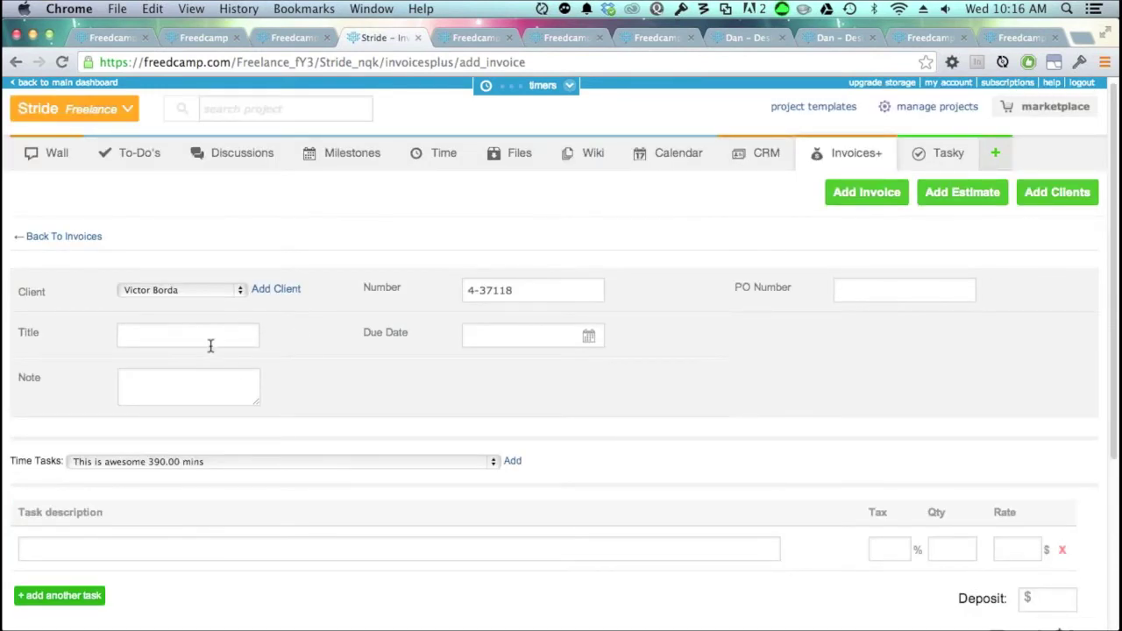
Add the "desinging front page" time task to the invoice and set its rate to $120.
scroll(283, 377, down, 2)
click(226, 380)
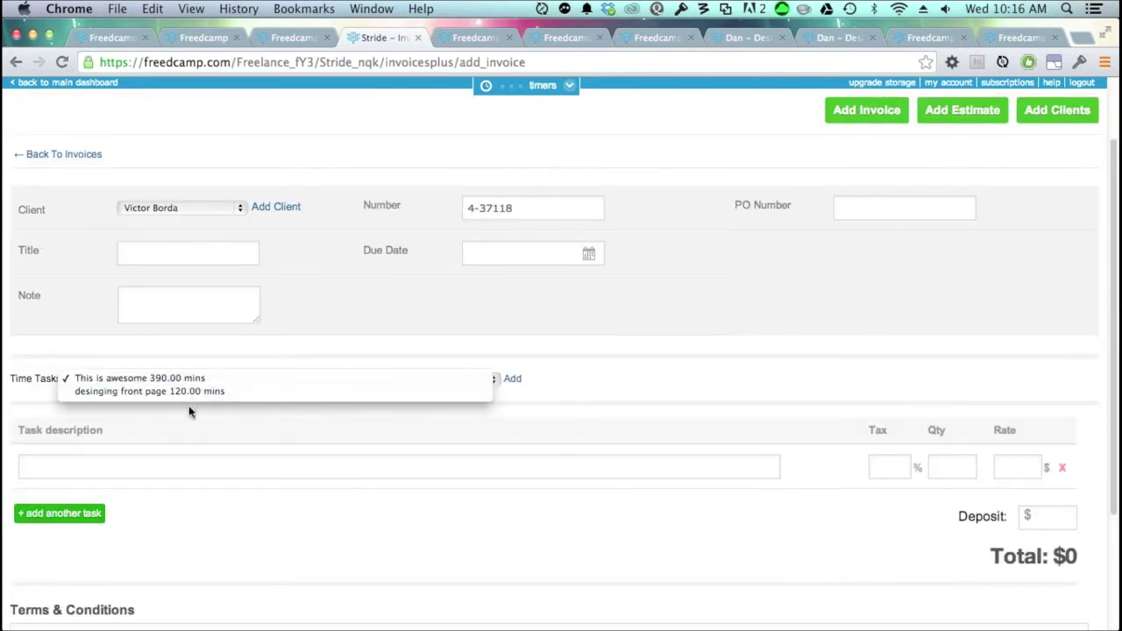
click(138, 395)
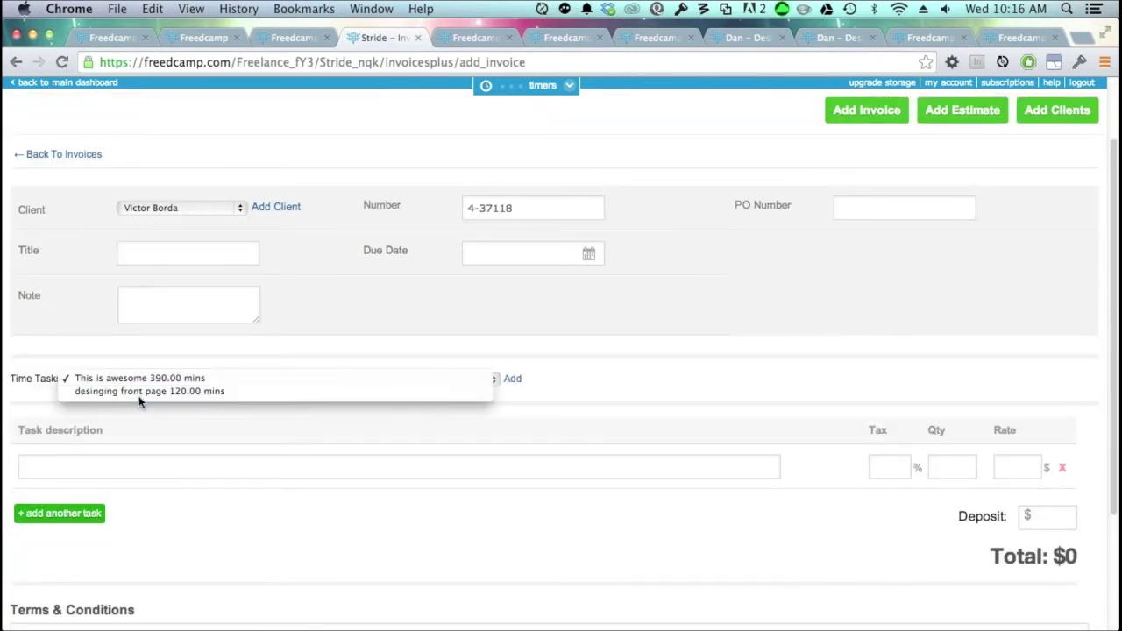
click(513, 379)
click(1008, 466)
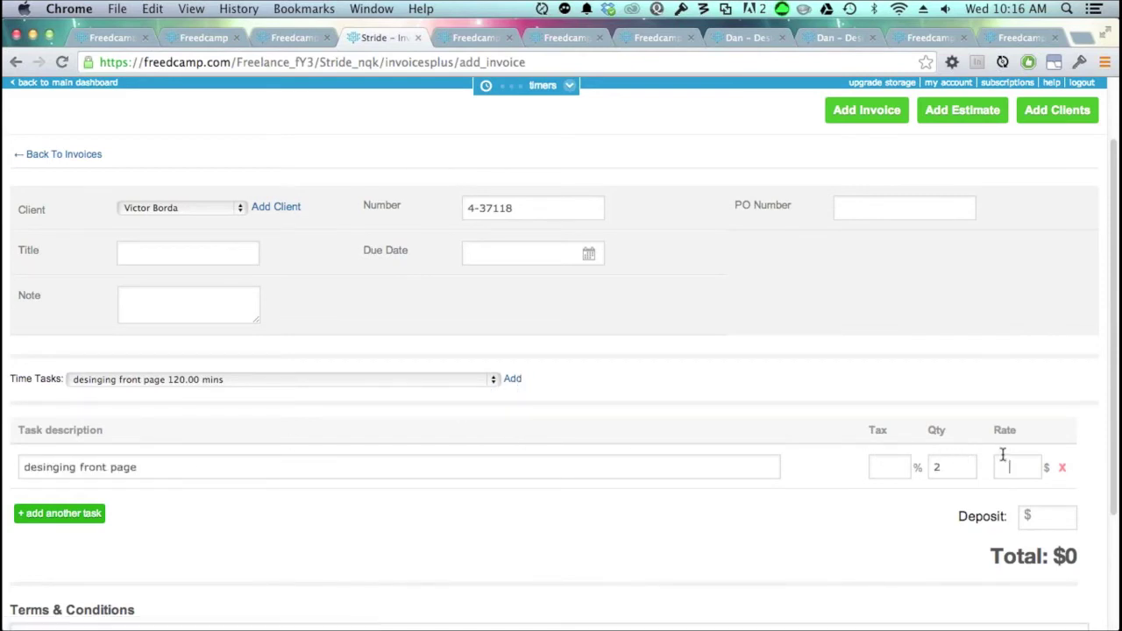
text(120)
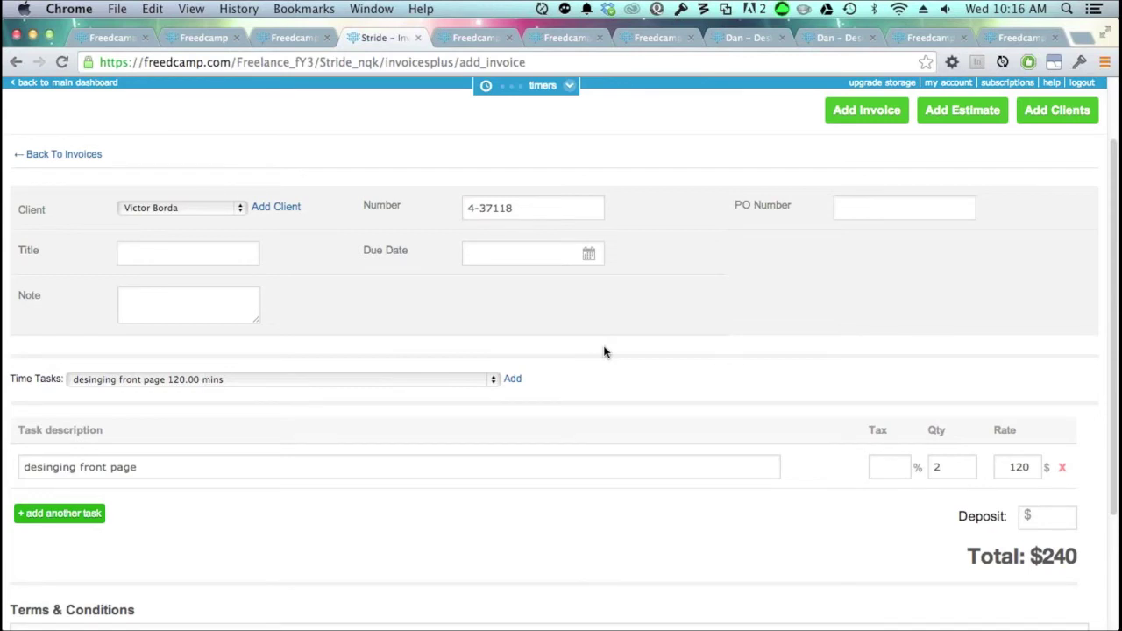
Switch to Keynote and show the CRM to Invoices+ slide.
key(super+Tab)
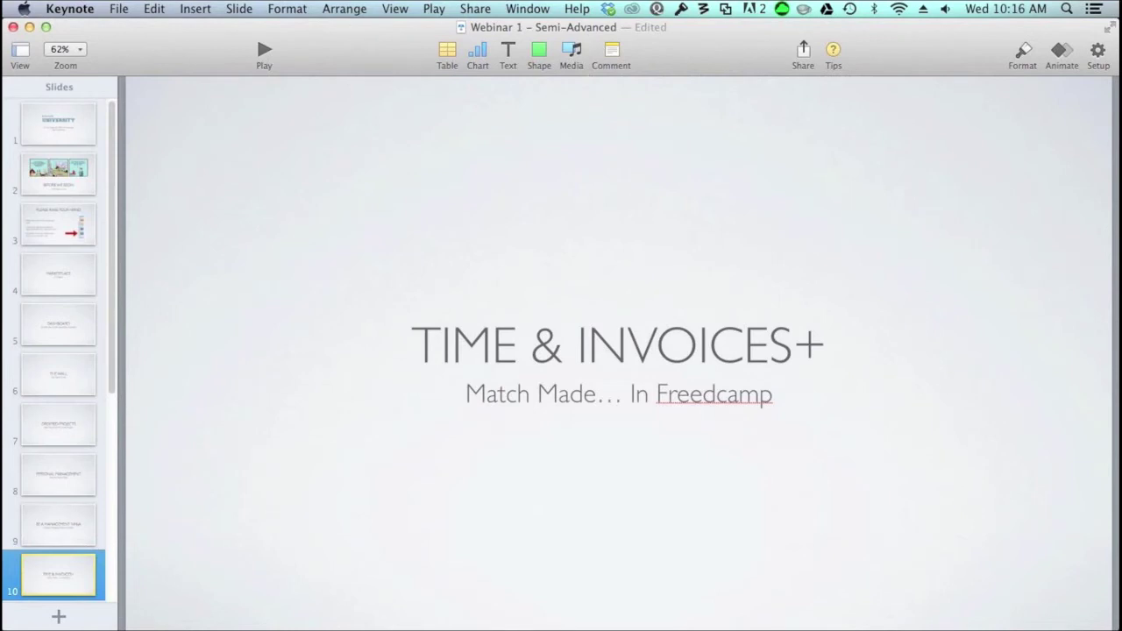
click(307, 544)
key(super+Tab)
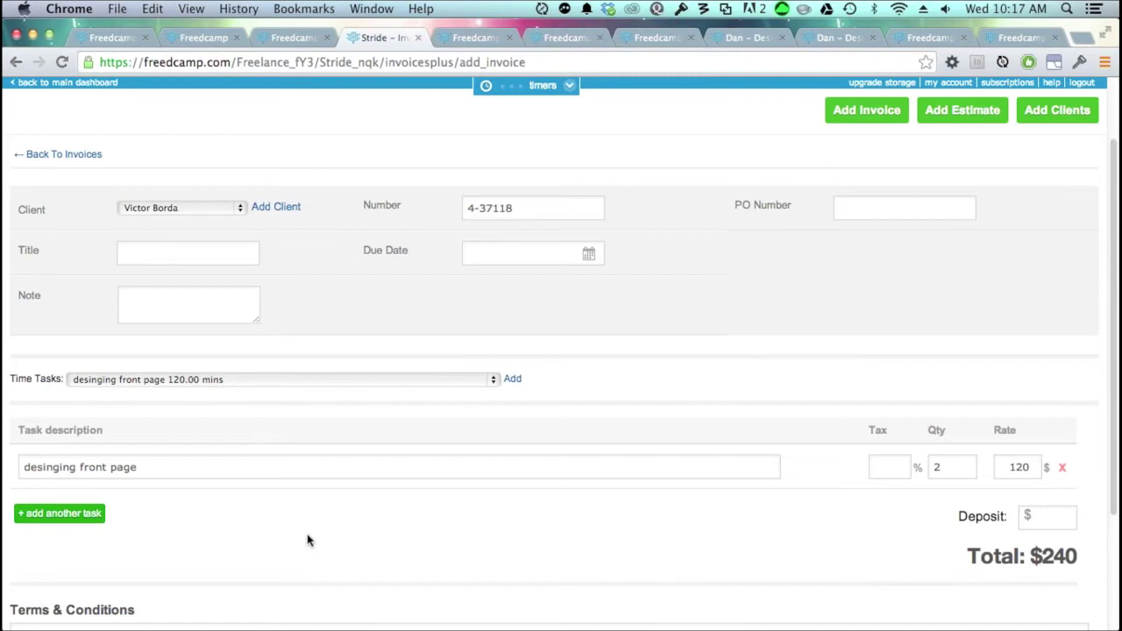
key(ctrl+Left)
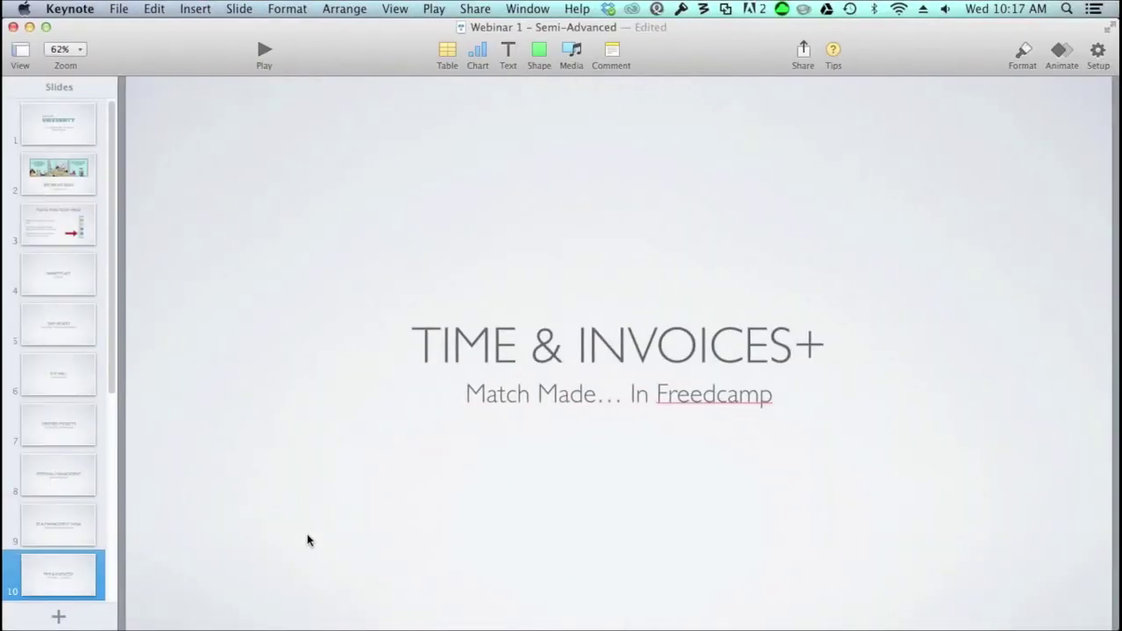
scroll(84, 488, down, 6)
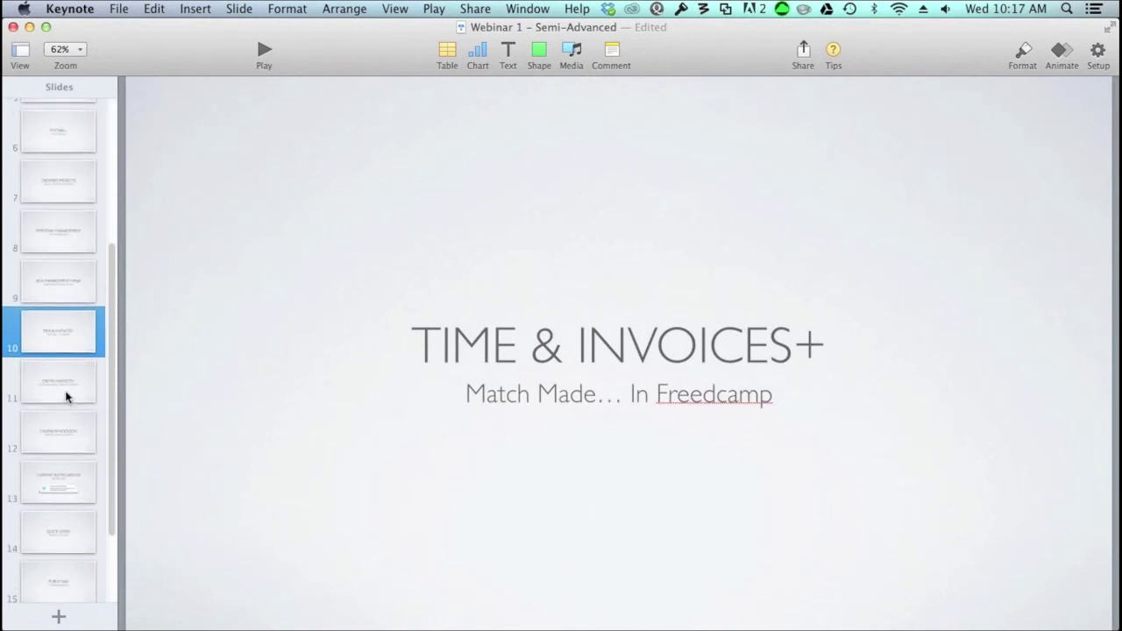
click(66, 395)
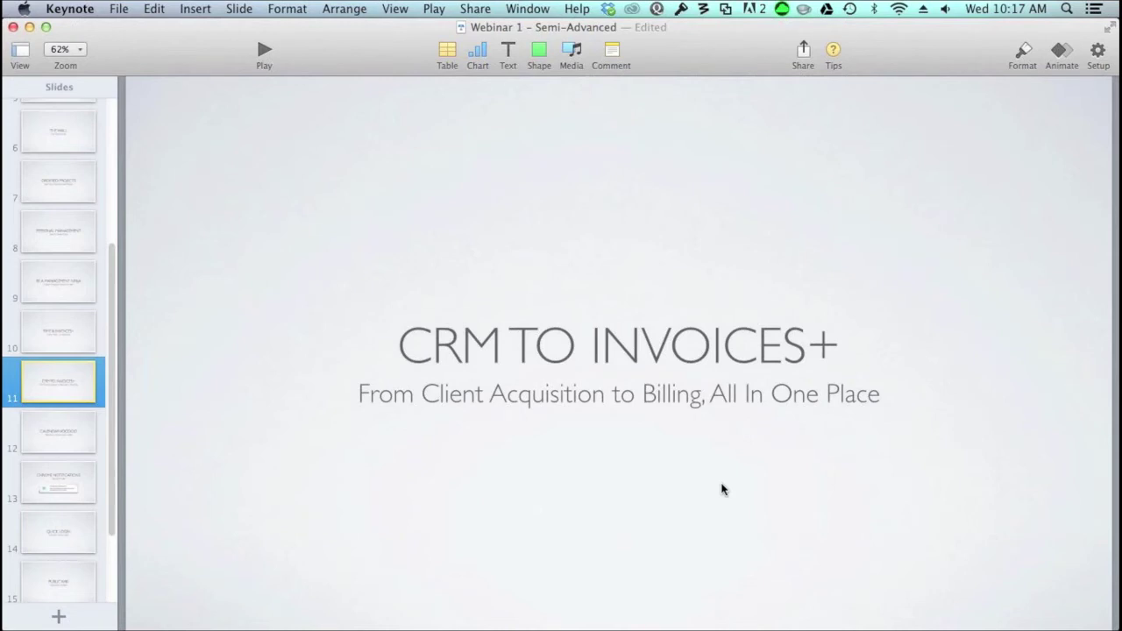
Show the Calendar Voodoo slide and switch to the Calendar app's month view.
key(Down)
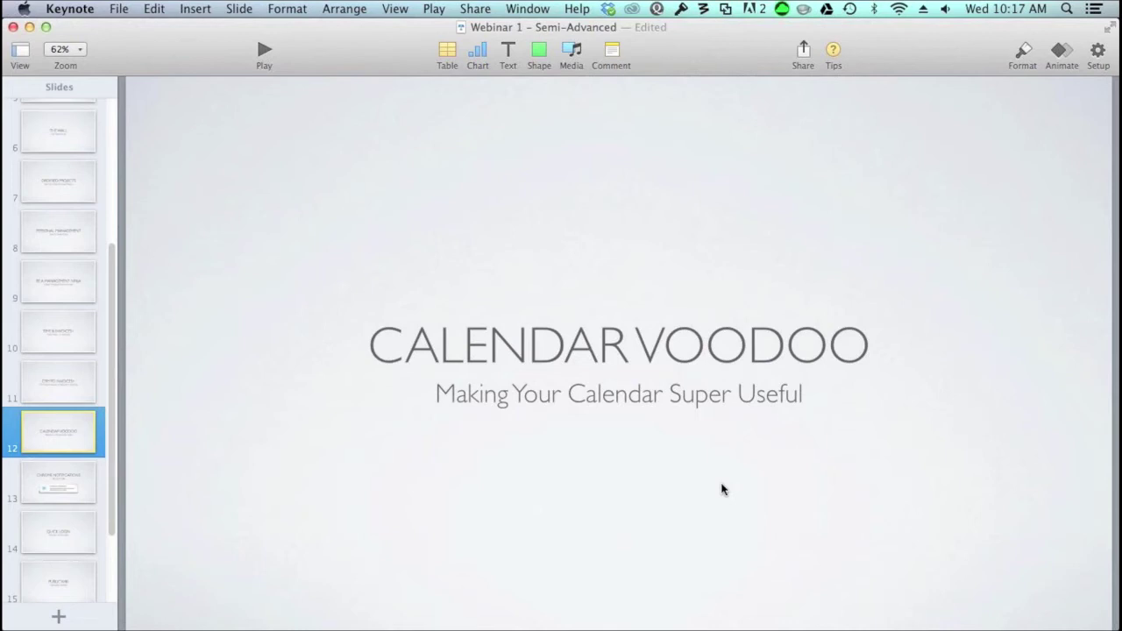
key(ctrl+Left)
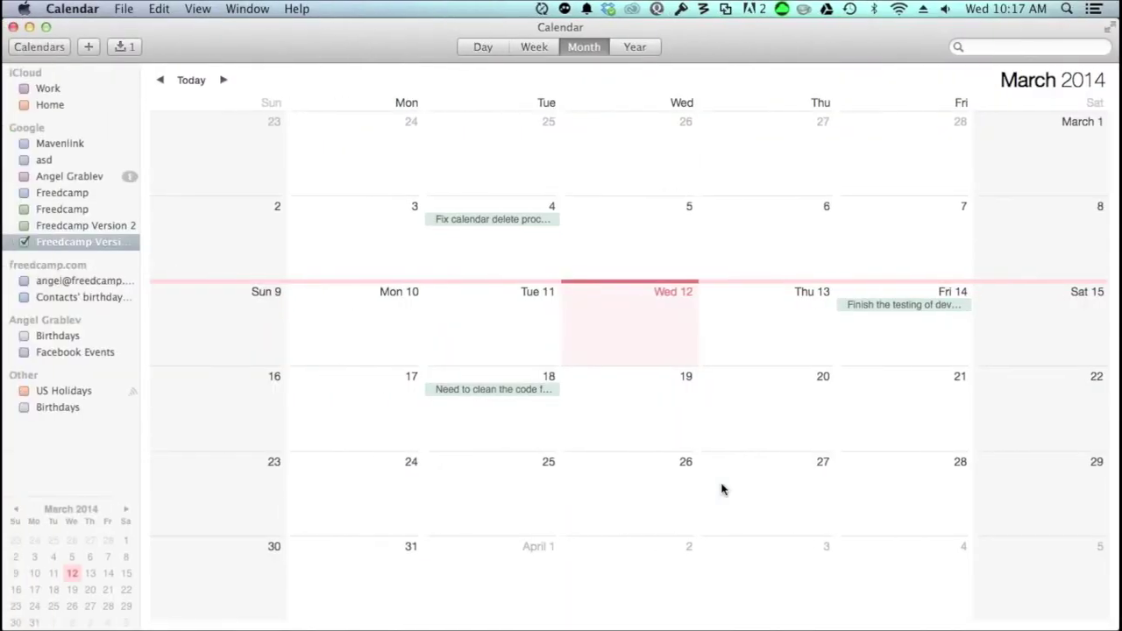
Switch to Chrome and bring up the calendar of the Freedcamp Version 2 project.
key(ctrl+Right)
key(ctrl+Right)
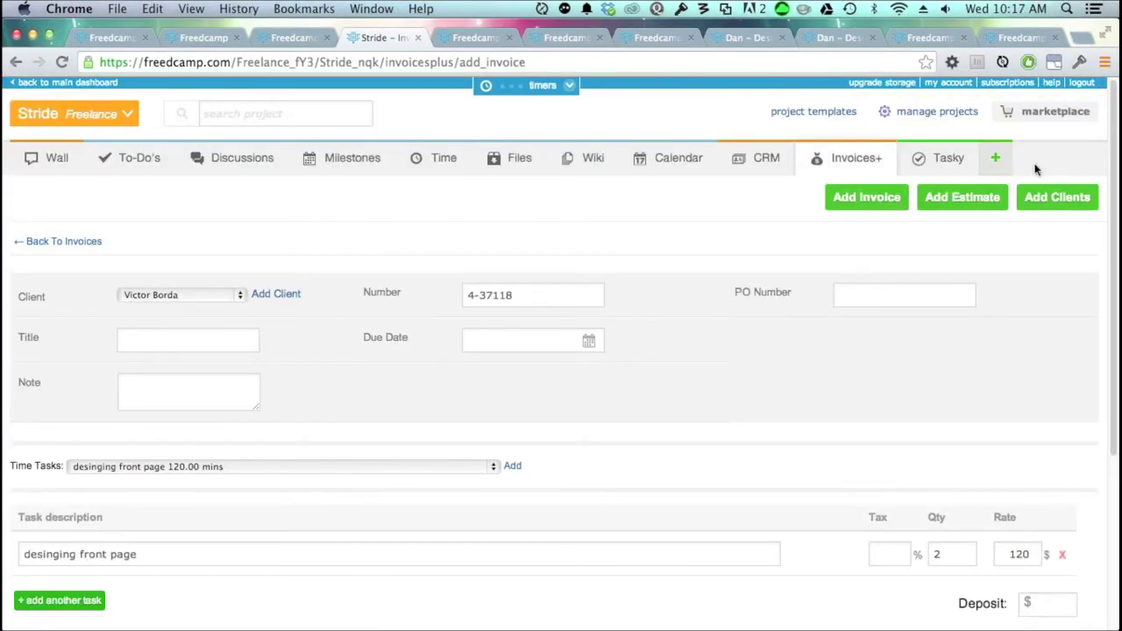
click(494, 38)
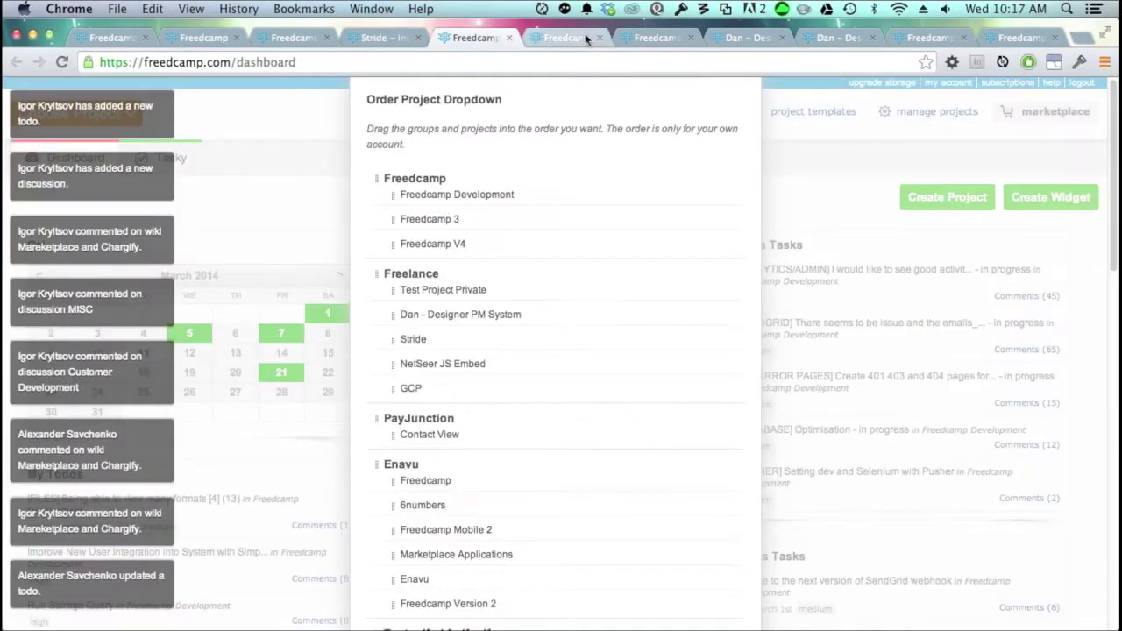
click(656, 37)
click(762, 35)
click(848, 35)
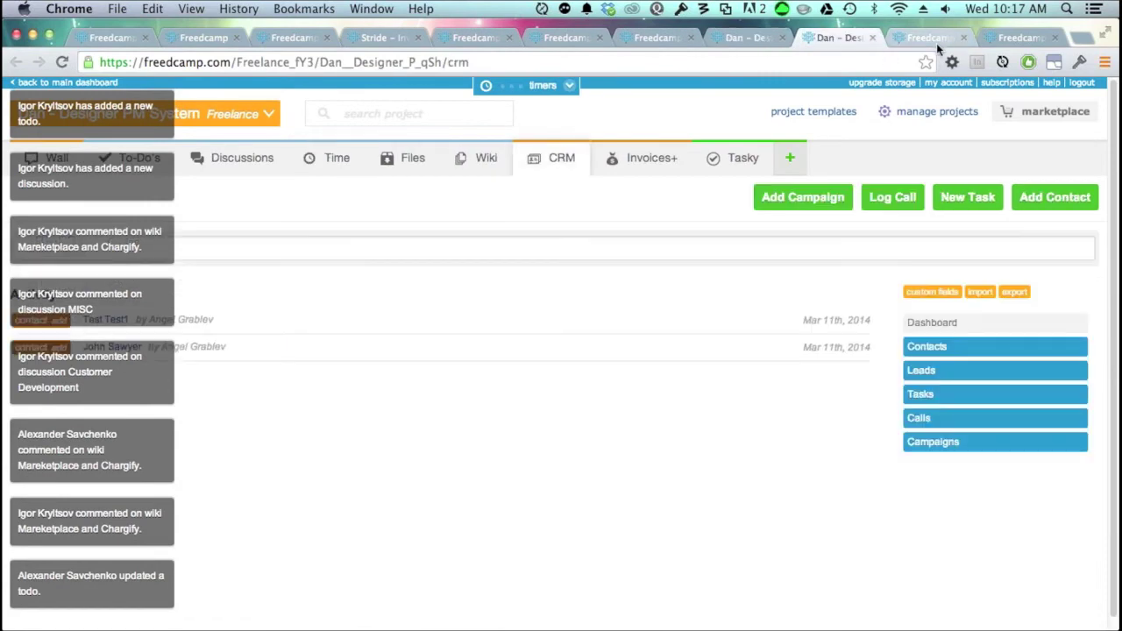
click(936, 39)
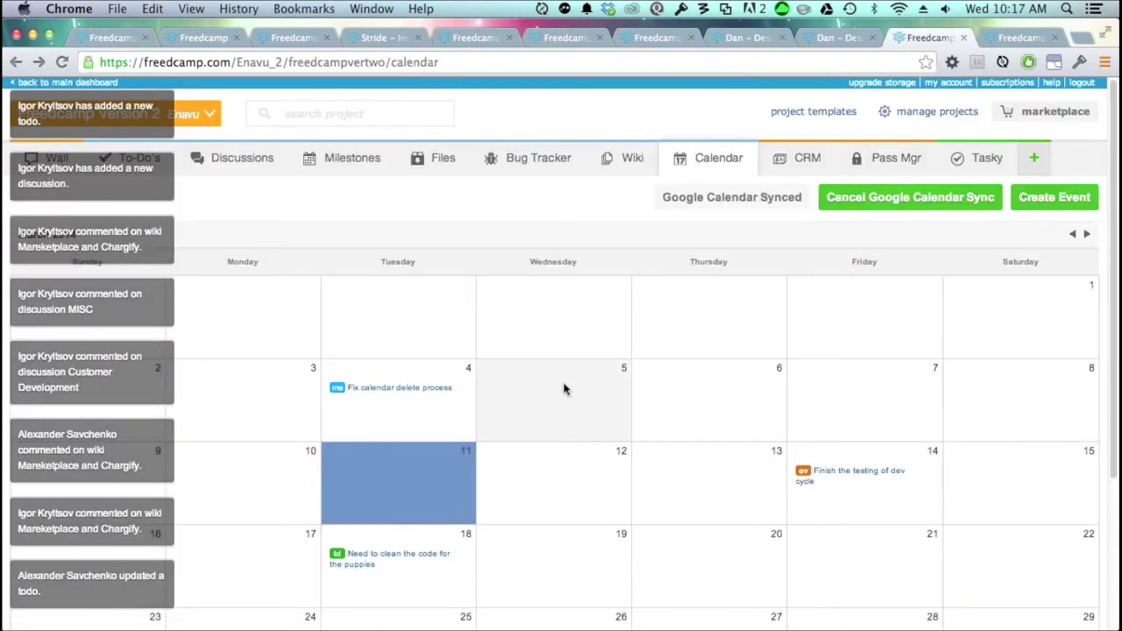
Examine the March 2014 entries and the Google Calendar sync controls in the project calendar.
scroll(564, 389, down, 1)
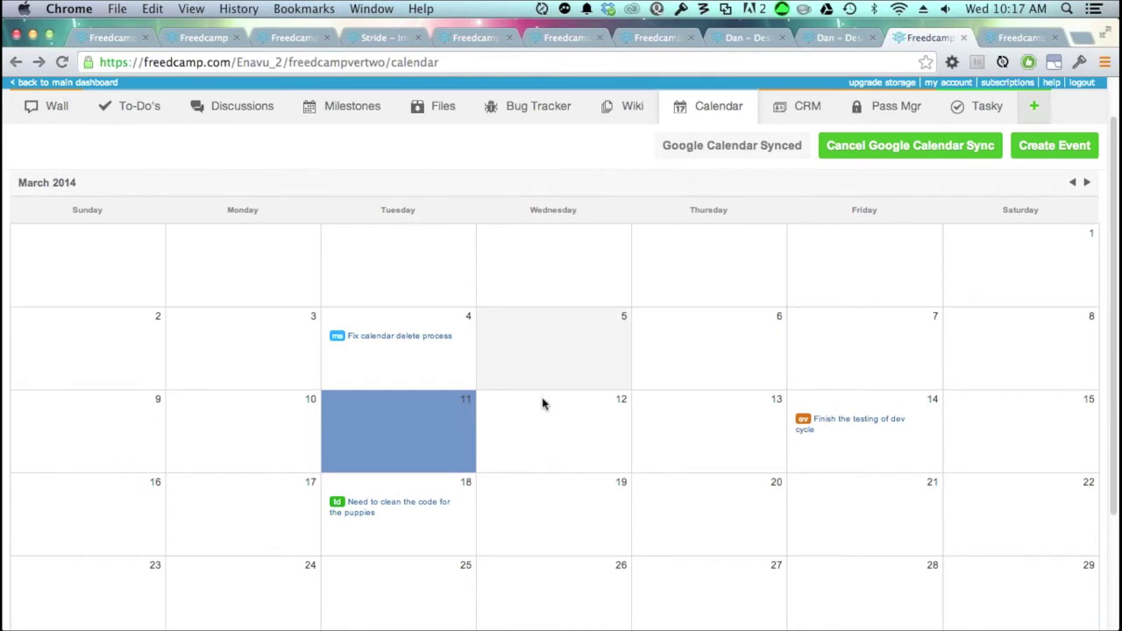
scroll(548, 412, down, 1)
scroll(552, 418, up, 2)
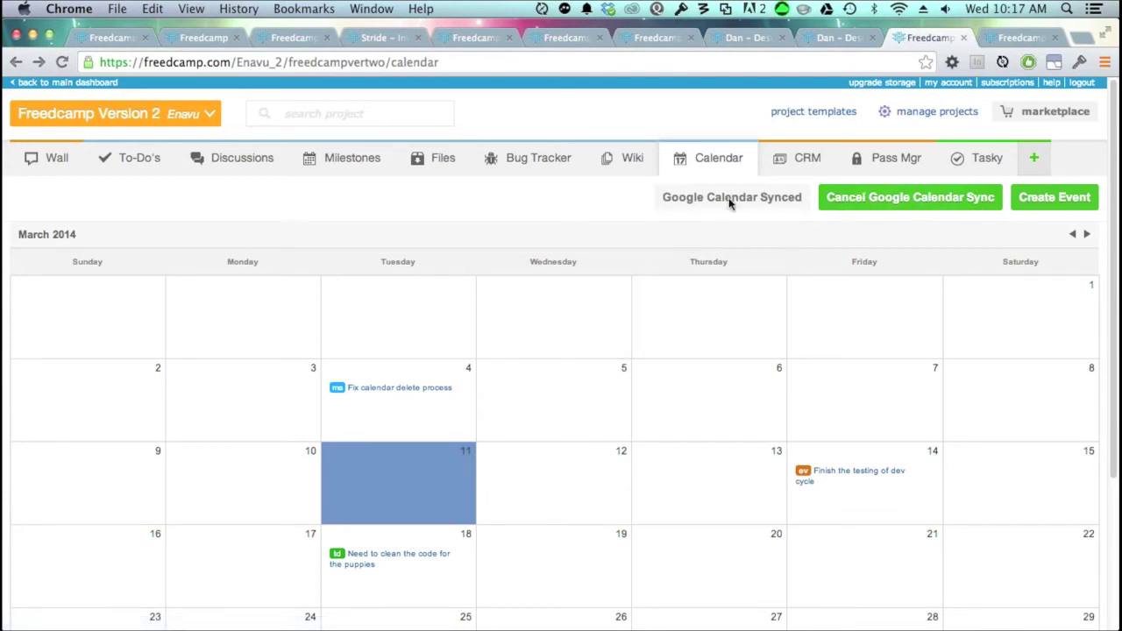
scroll(499, 491, down, 2)
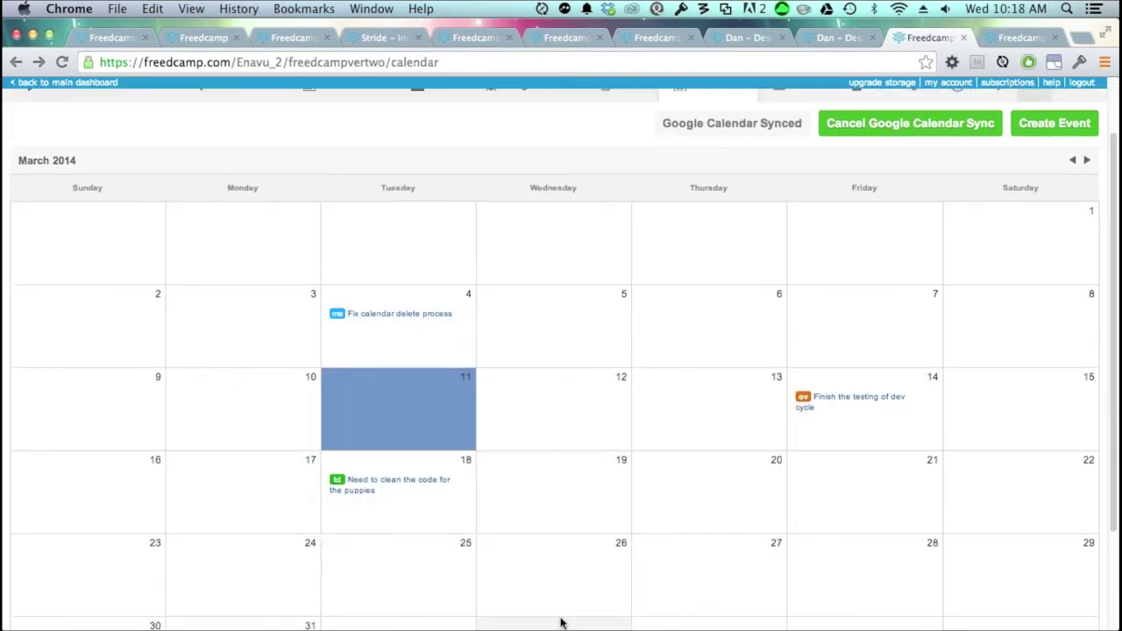
scroll(561, 621, up, 2)
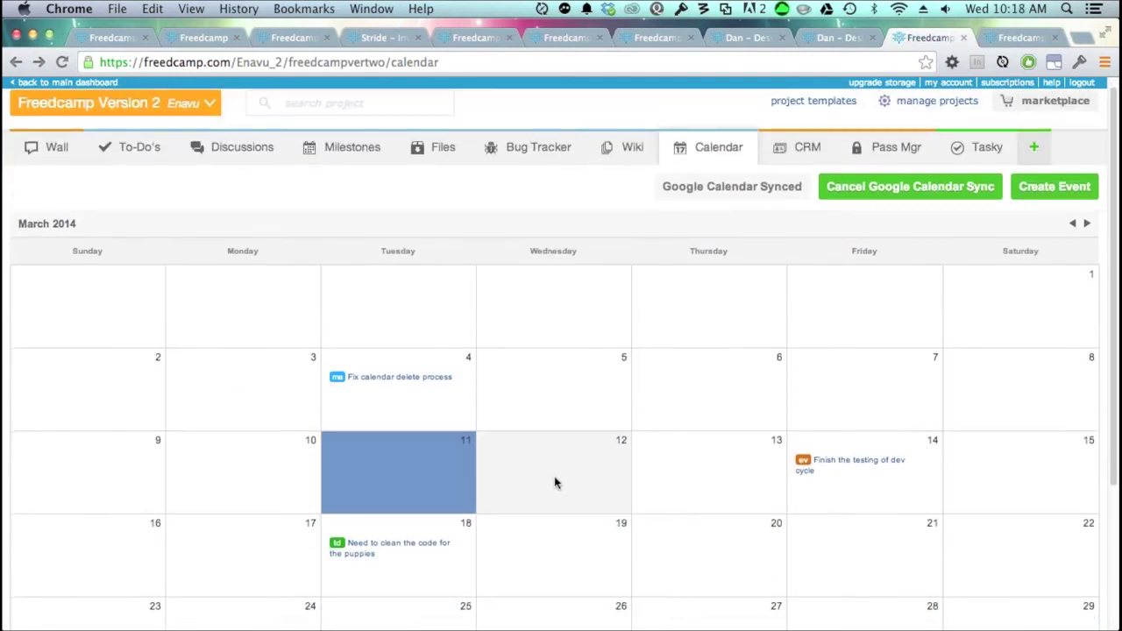
scroll(554, 480, down, 2)
scroll(553, 478, up, 2)
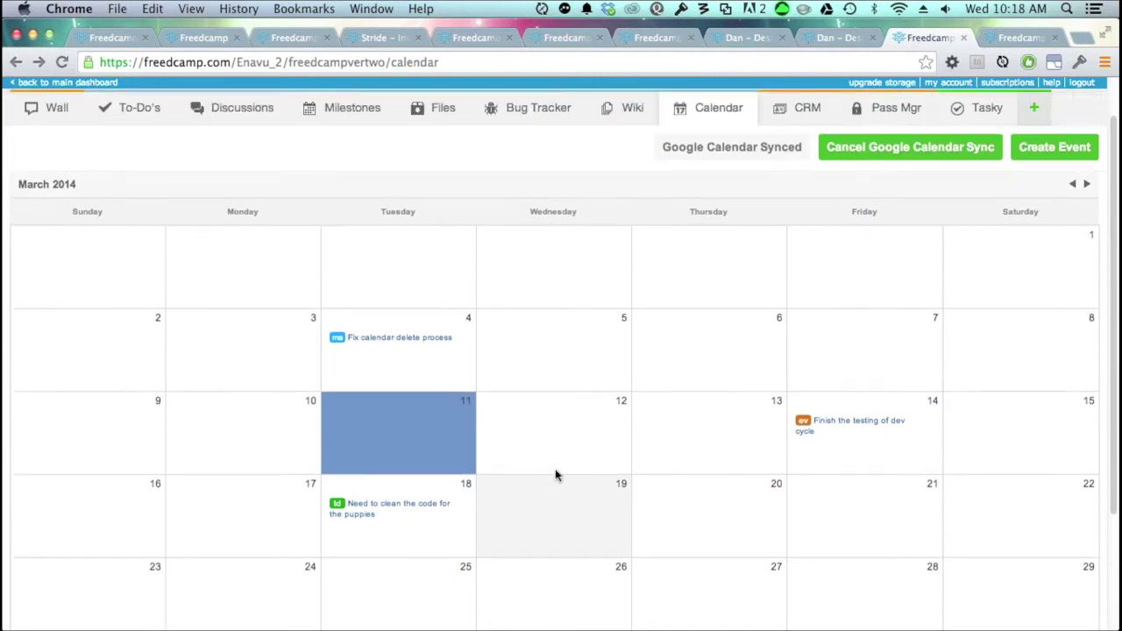
Switch to the Calendar app to compare the synced March 2014 events, and return to the Freedcamp calendar in Chrome.
key(ctrl+Left)
key(ctrl+Left)
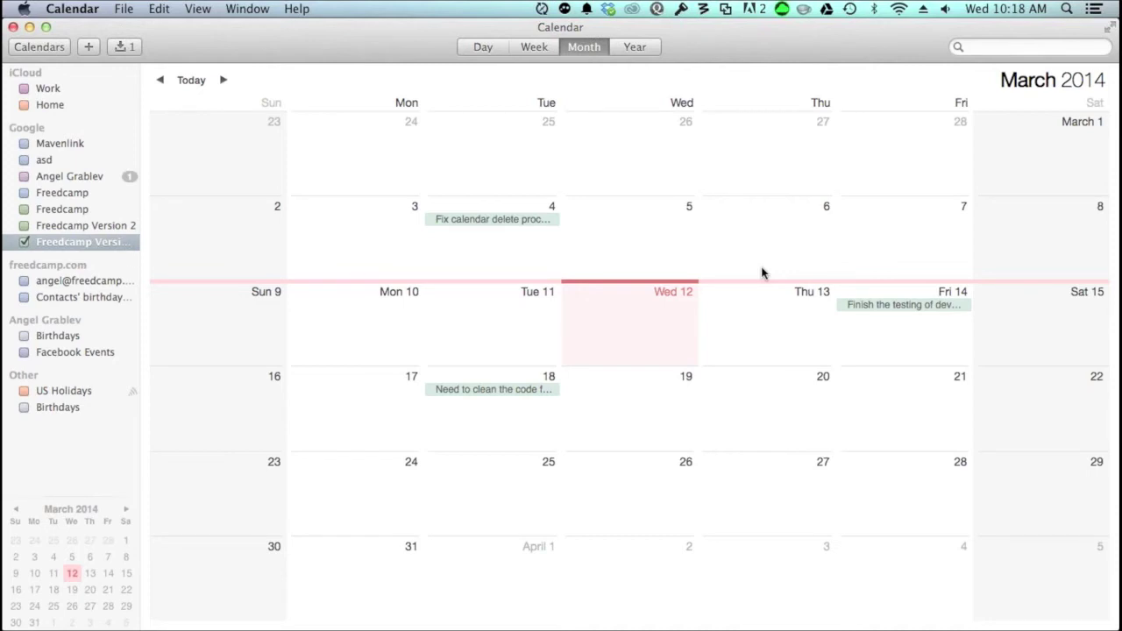
key(ctrl+Right)
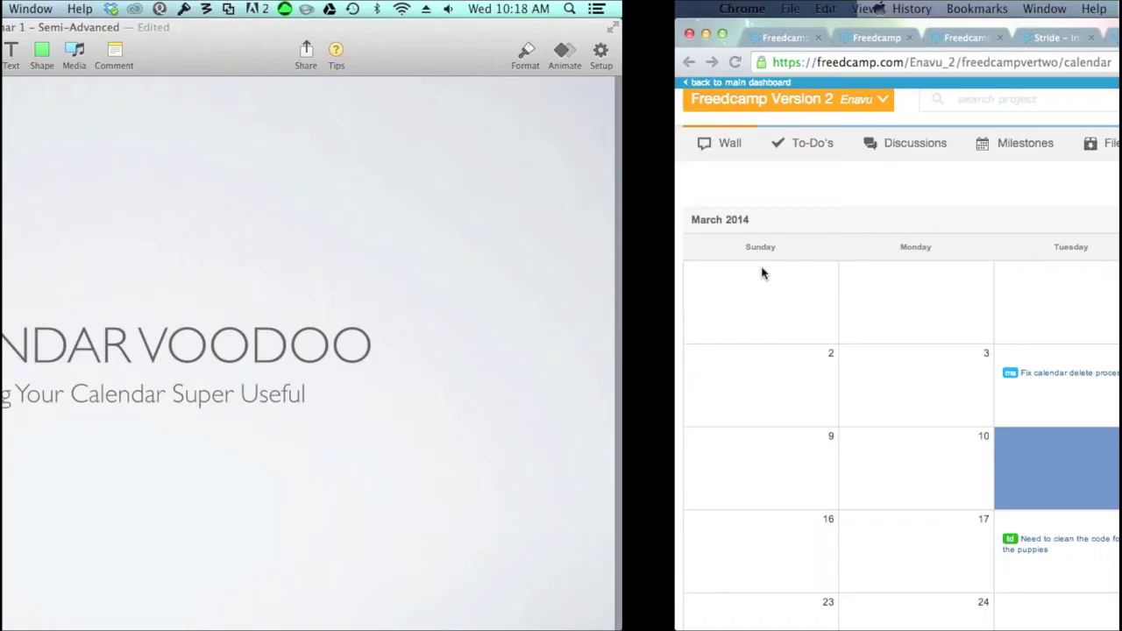
key(ctrl+Right)
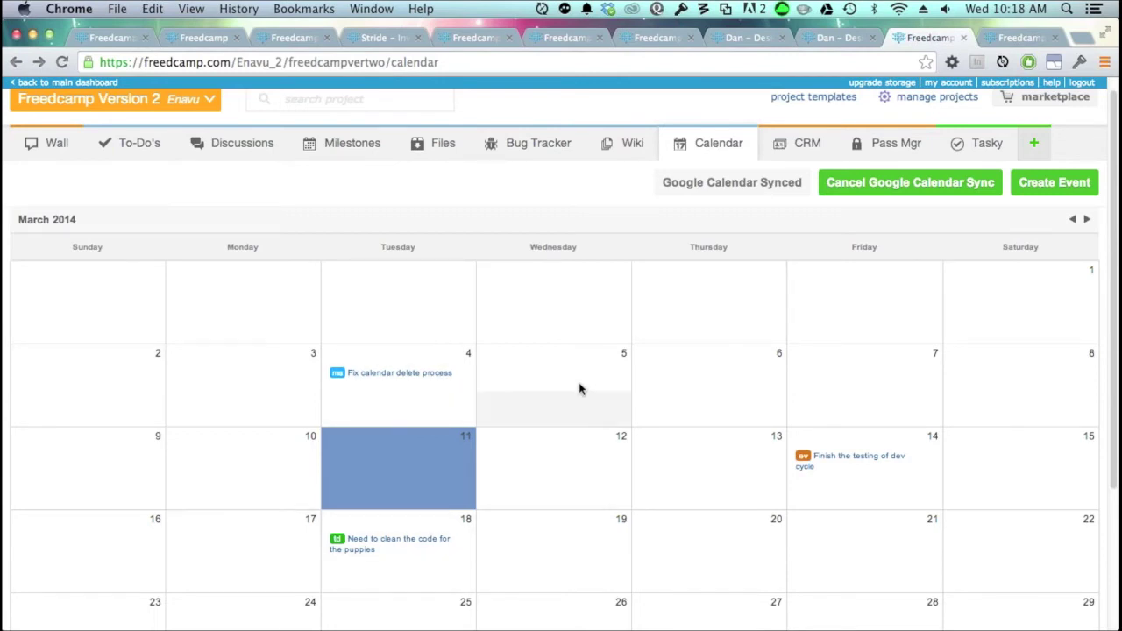
Review the Add Event form for 13 March with the type set to To-Do's, including its todo groups, and close it unsaved.
click(555, 394)
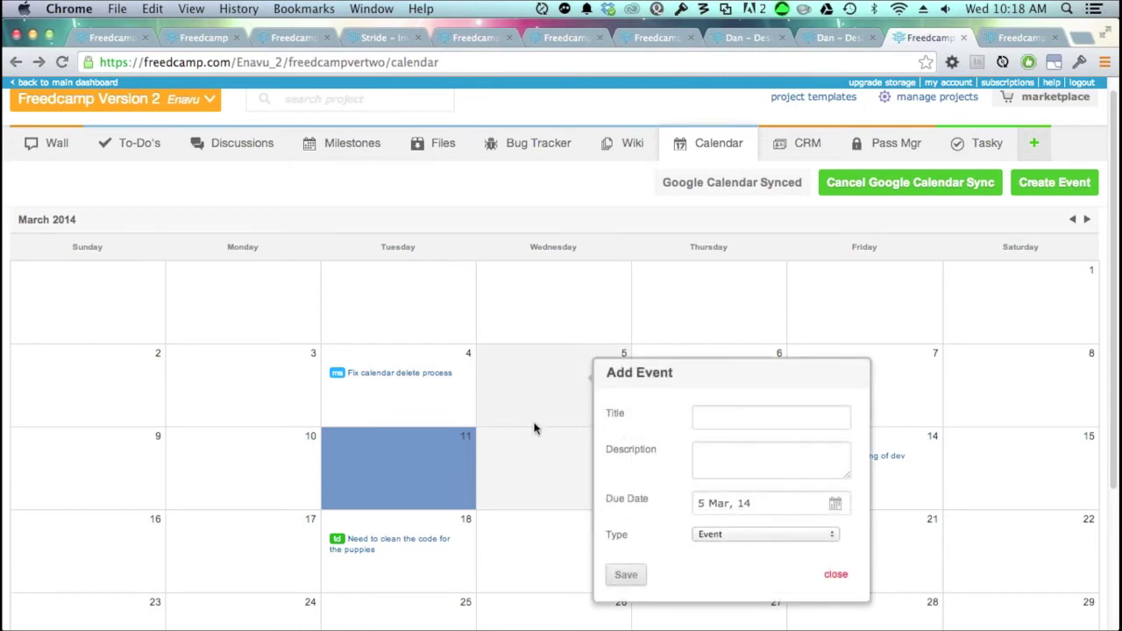
click(529, 186)
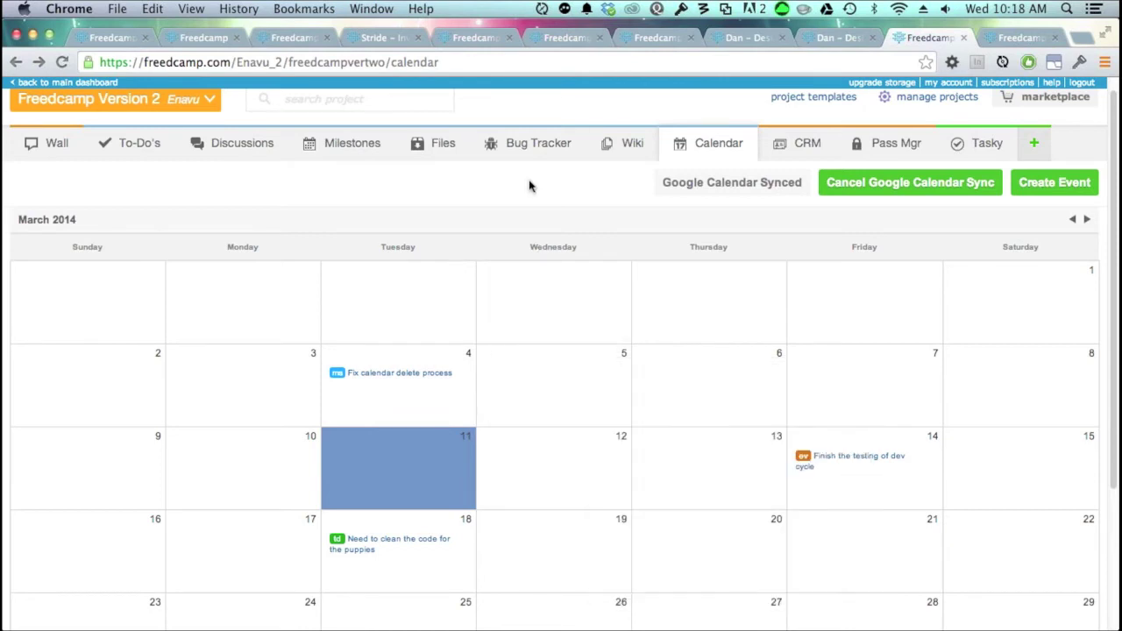
click(699, 454)
scroll(710, 449, down, 3)
click(850, 420)
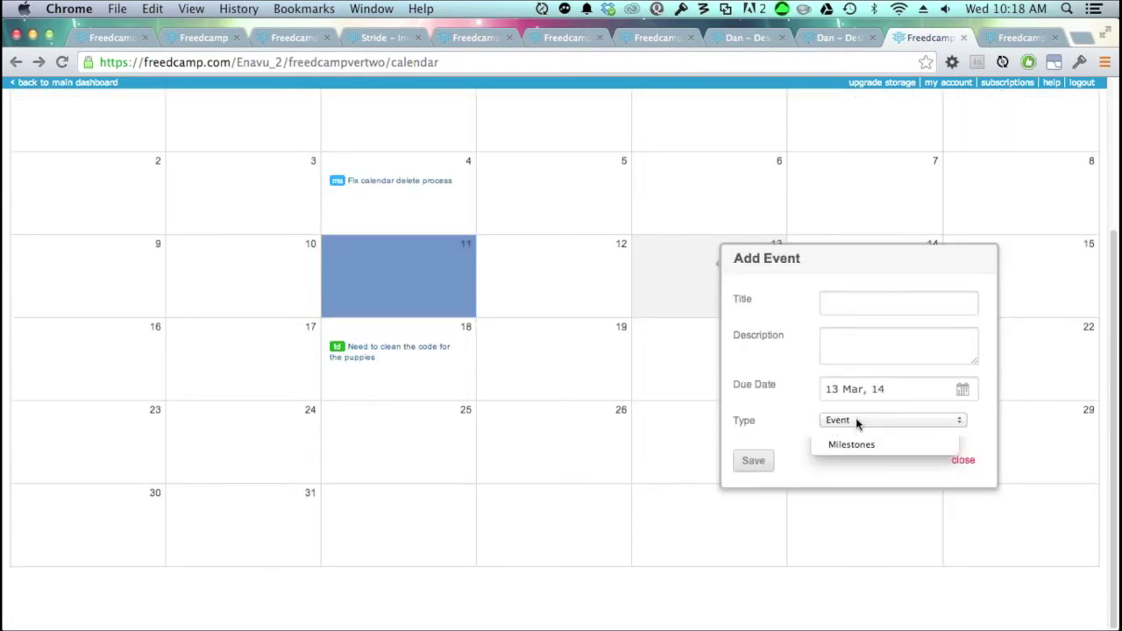
click(852, 433)
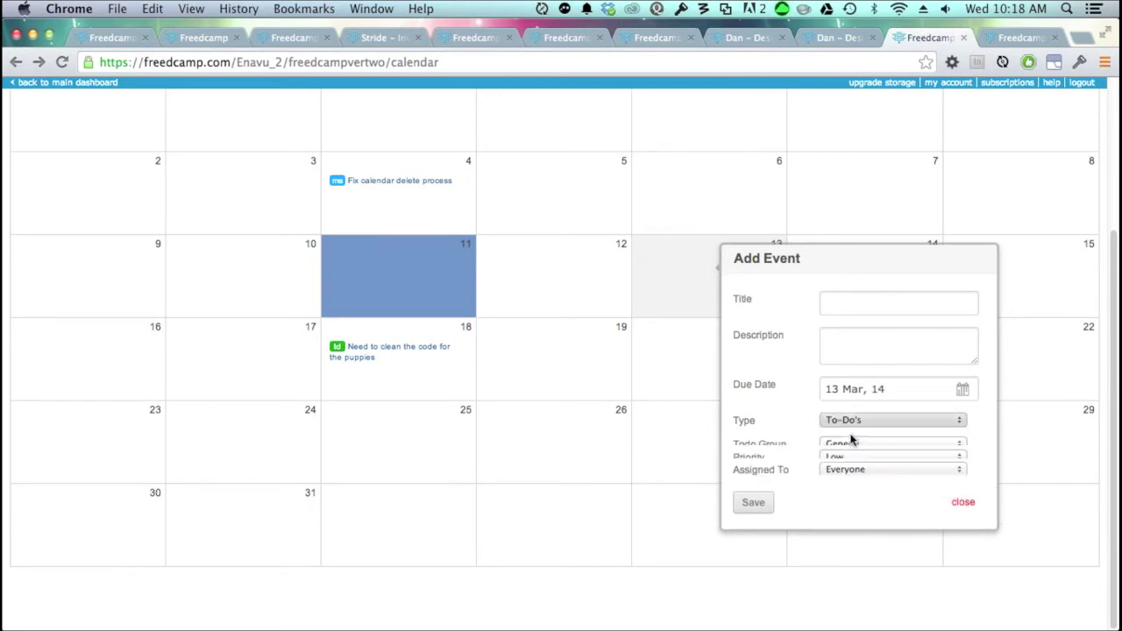
click(839, 447)
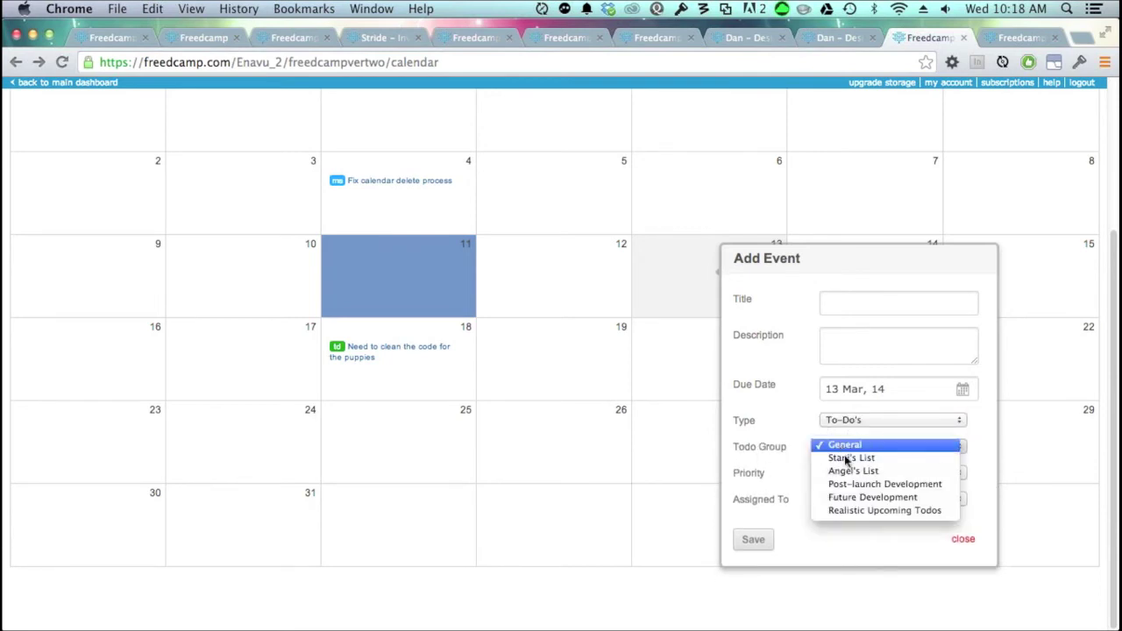
click(763, 454)
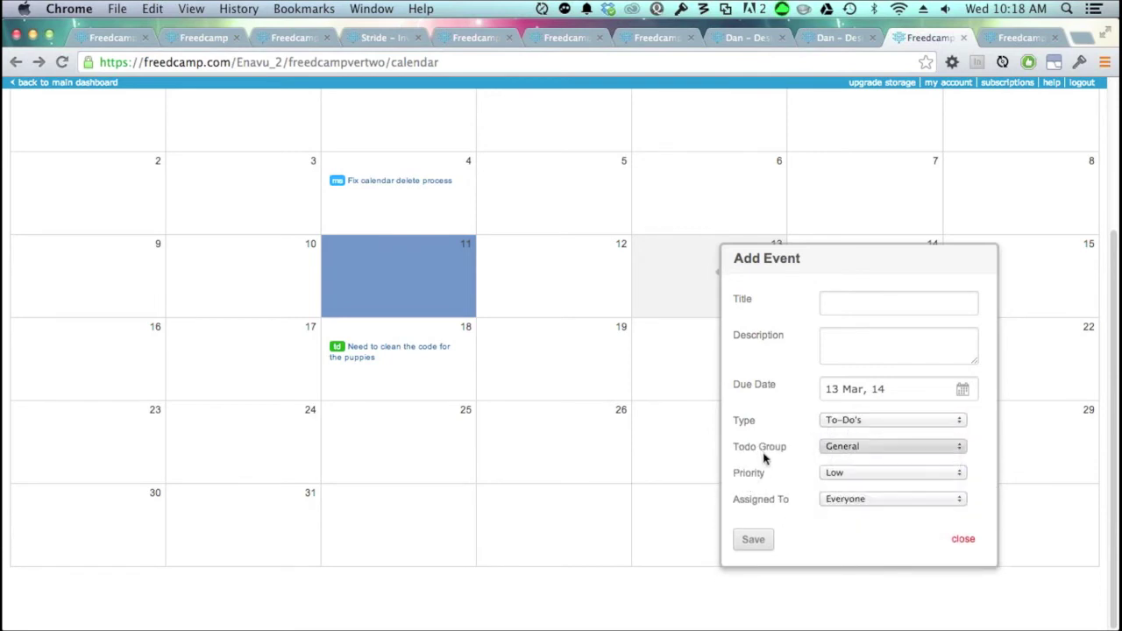
click(847, 302)
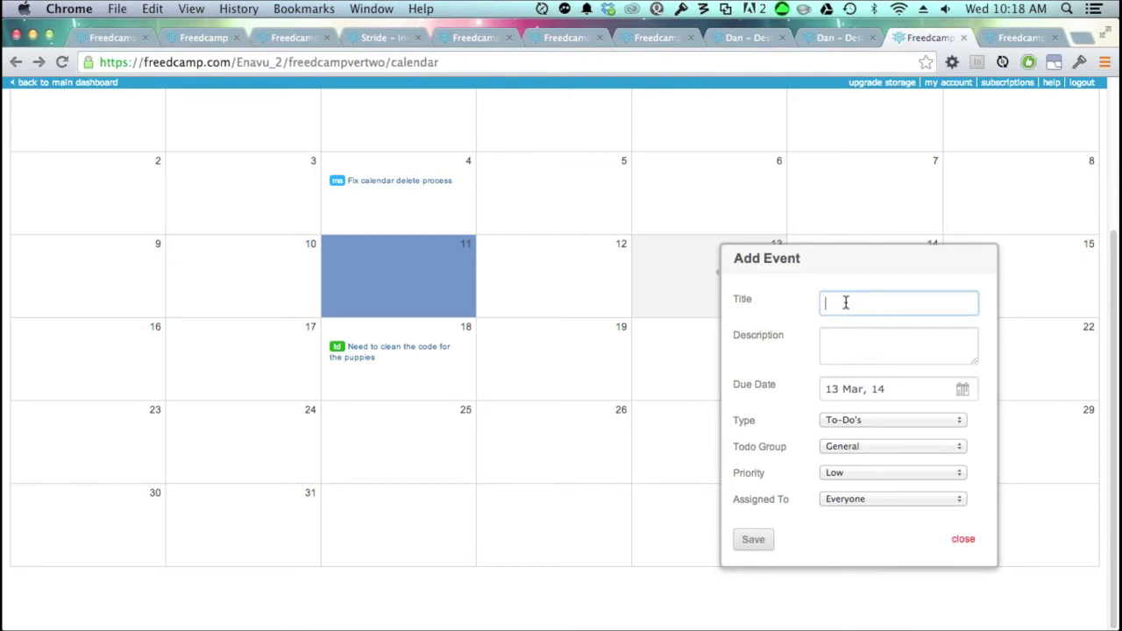
click(885, 347)
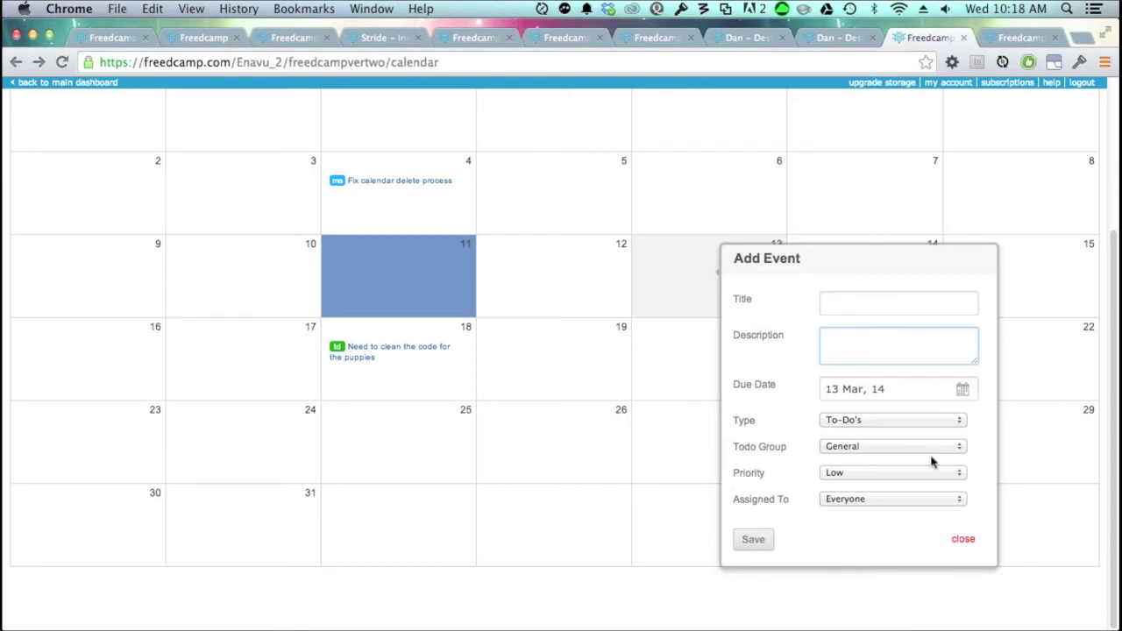
click(963, 540)
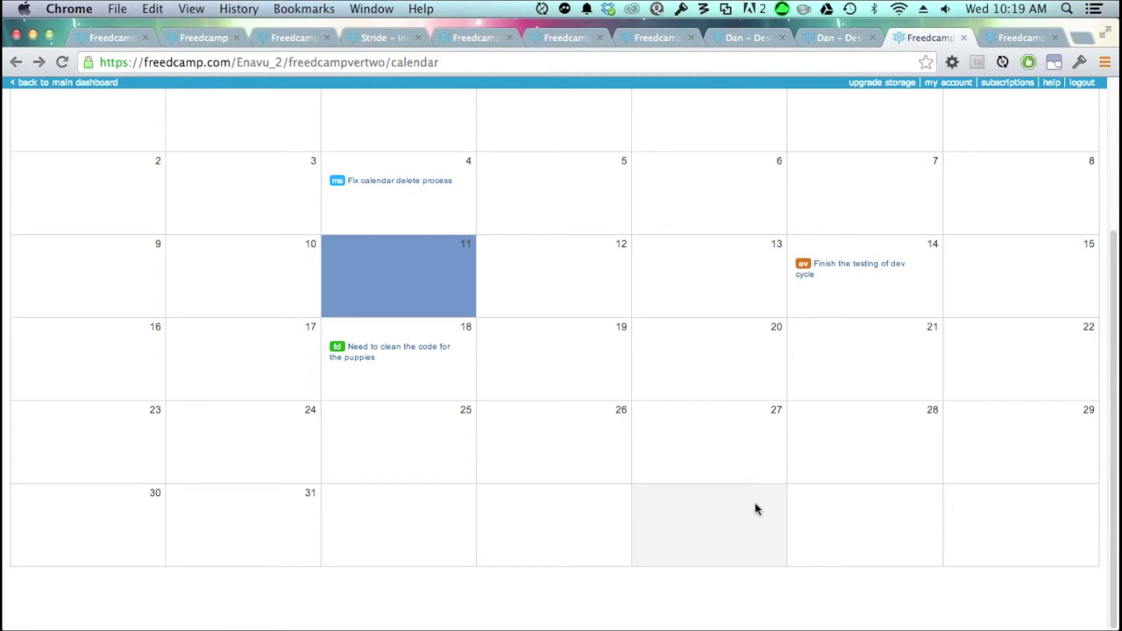
Leave the project calendar and open the Freedcamp account settings.
scroll(779, 544, up, 2)
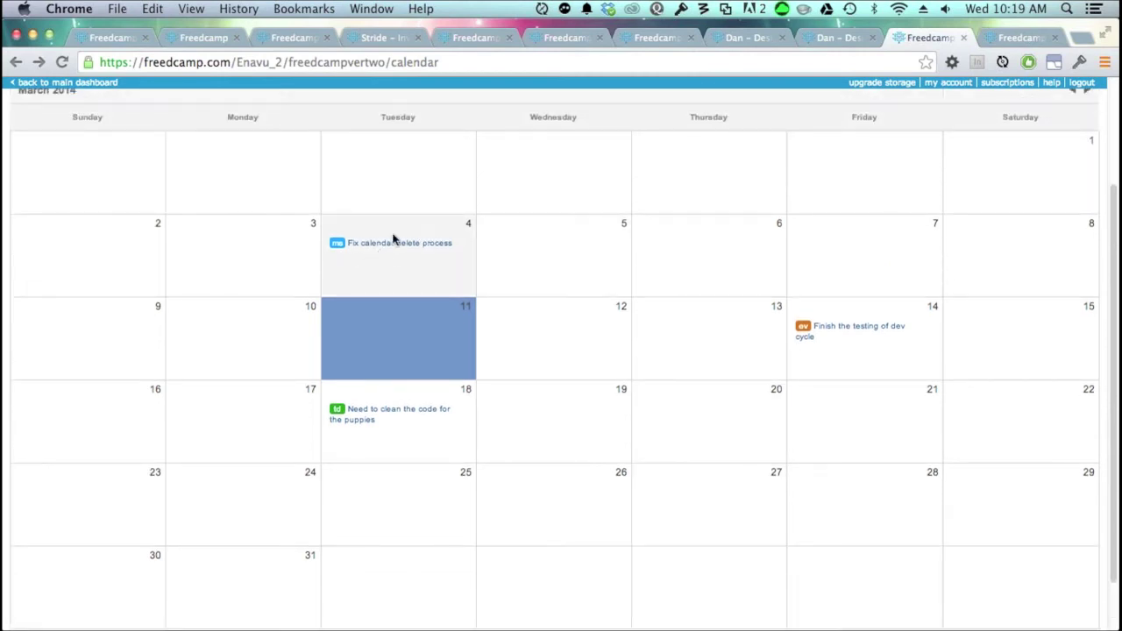
scroll(534, 376, up, 4)
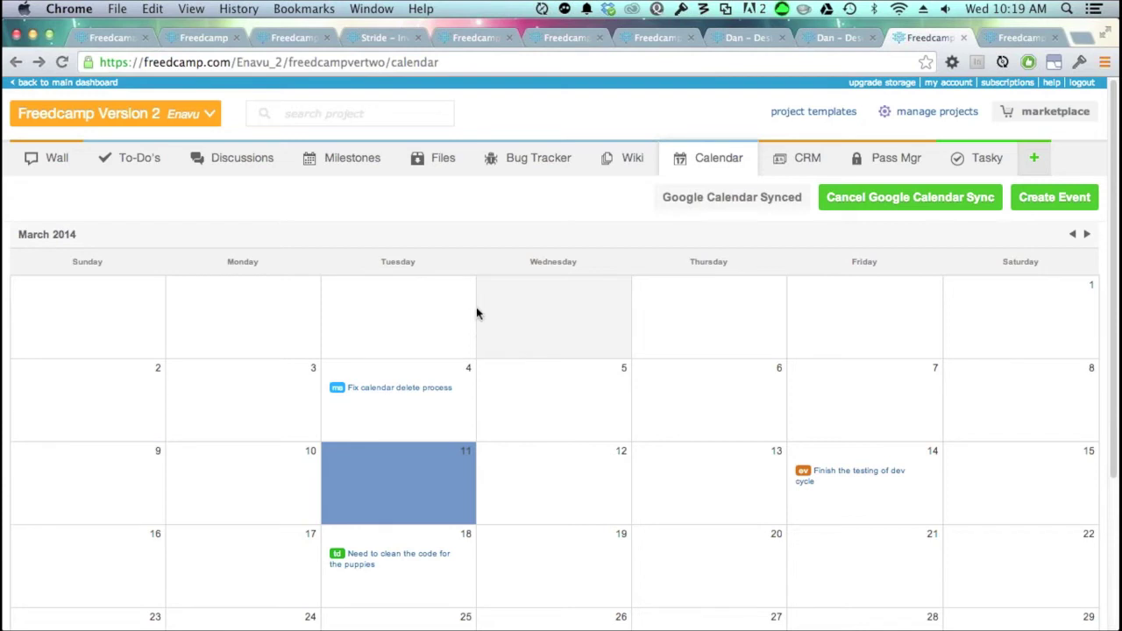
click(940, 87)
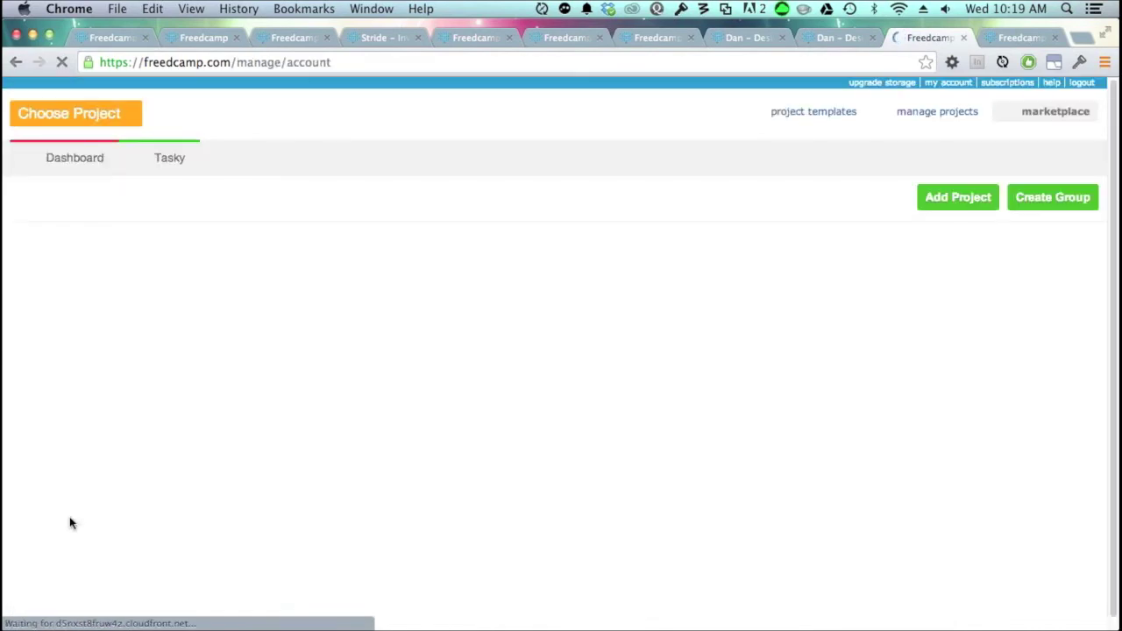
Switch to Keynote and show the Chrome Notifications slide followed by the Quick Login slide.
key(ctrl+Left)
click(69, 478)
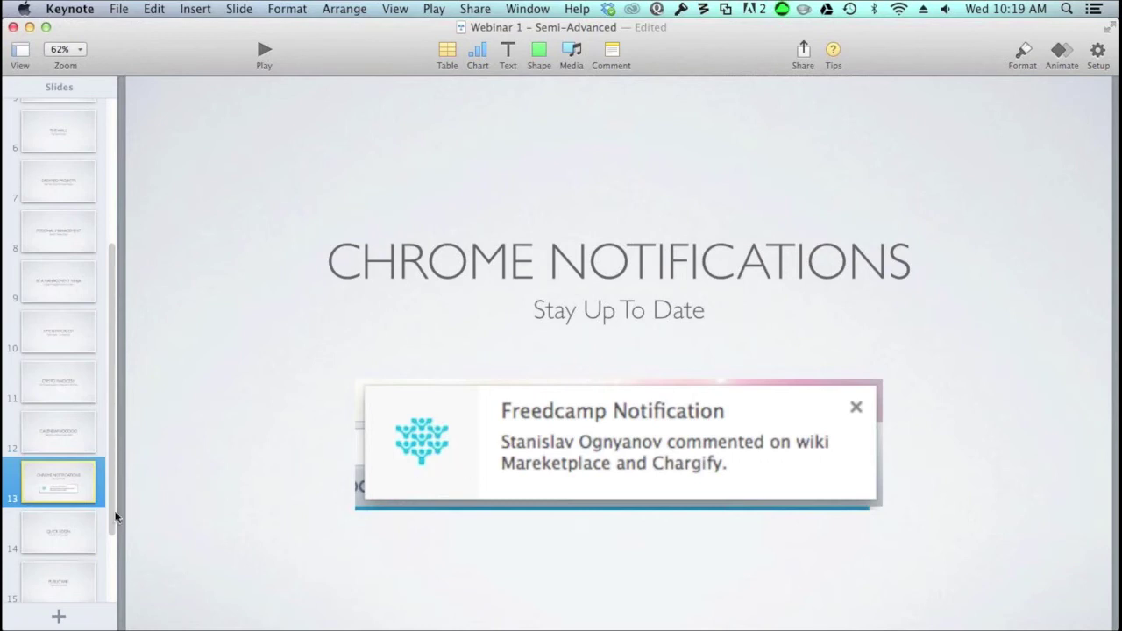
click(50, 535)
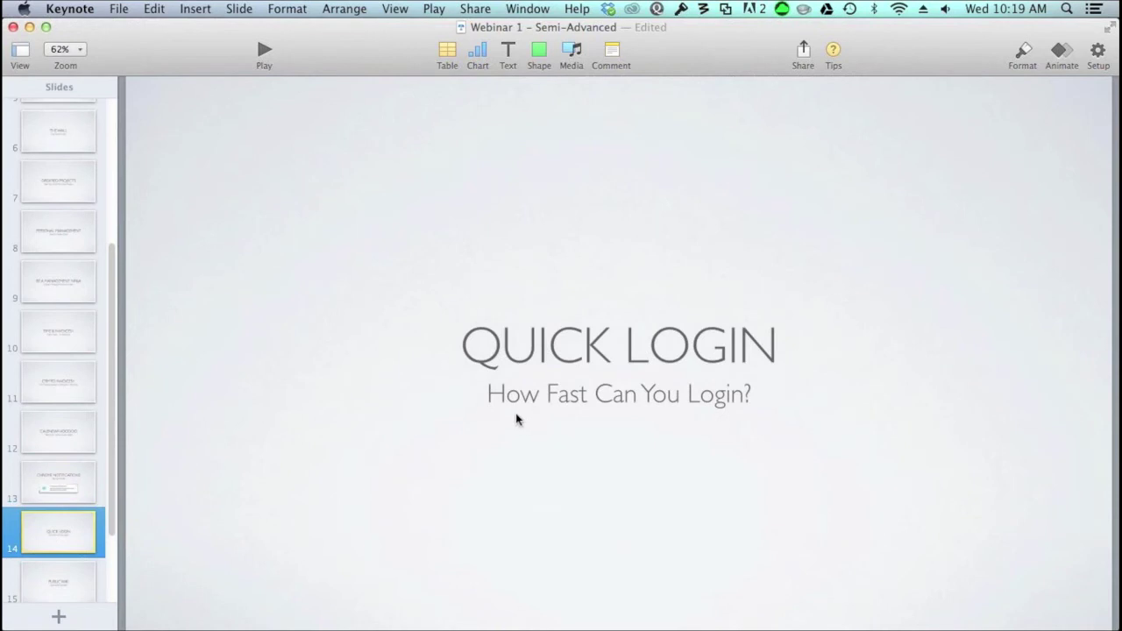
Switch to Chrome, review the Google, Twitter and Facebook connection options in the account settings, and return to the user settings.
key(ctrl+Right)
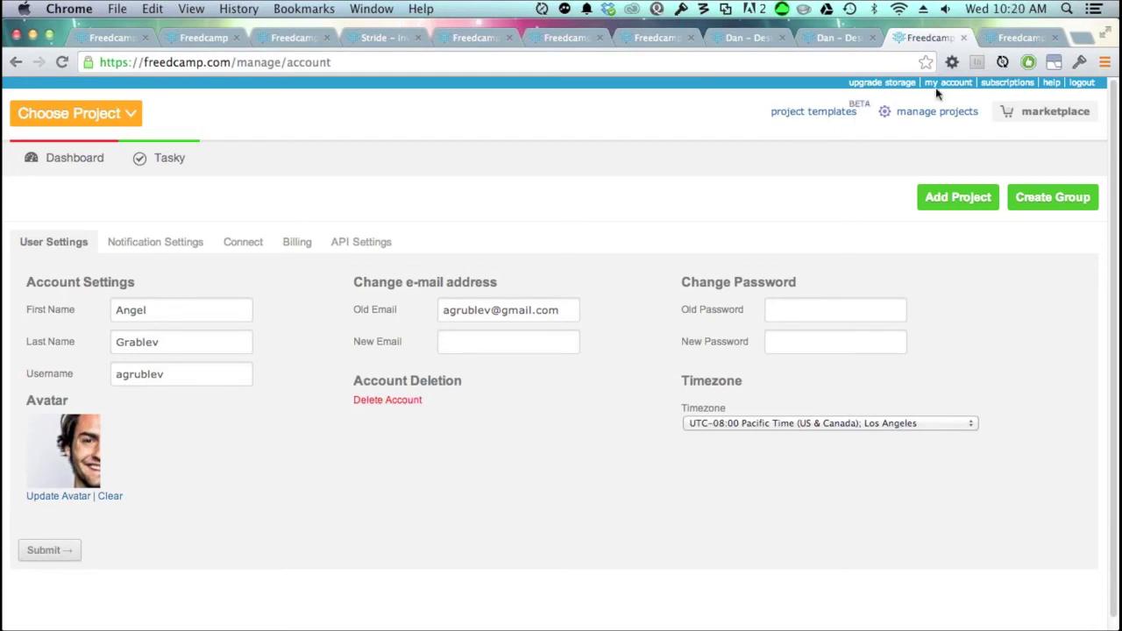
click(247, 248)
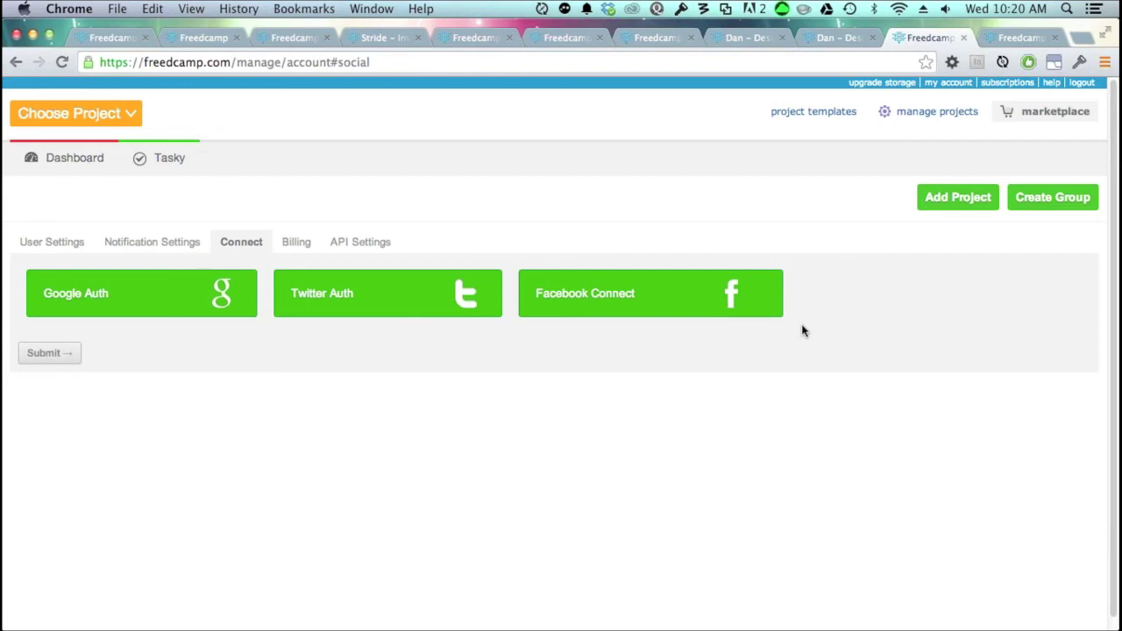
click(55, 243)
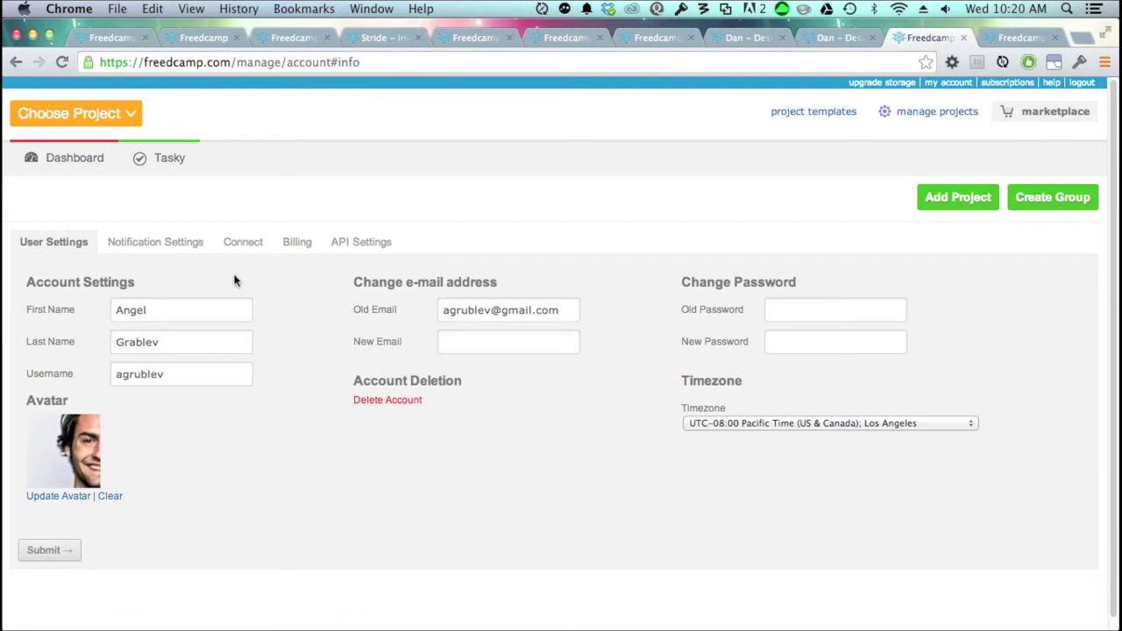
Show the Public Wiki slide in Keynote and return to Freedcamp in Chrome.
key(ctrl+Left)
click(70, 581)
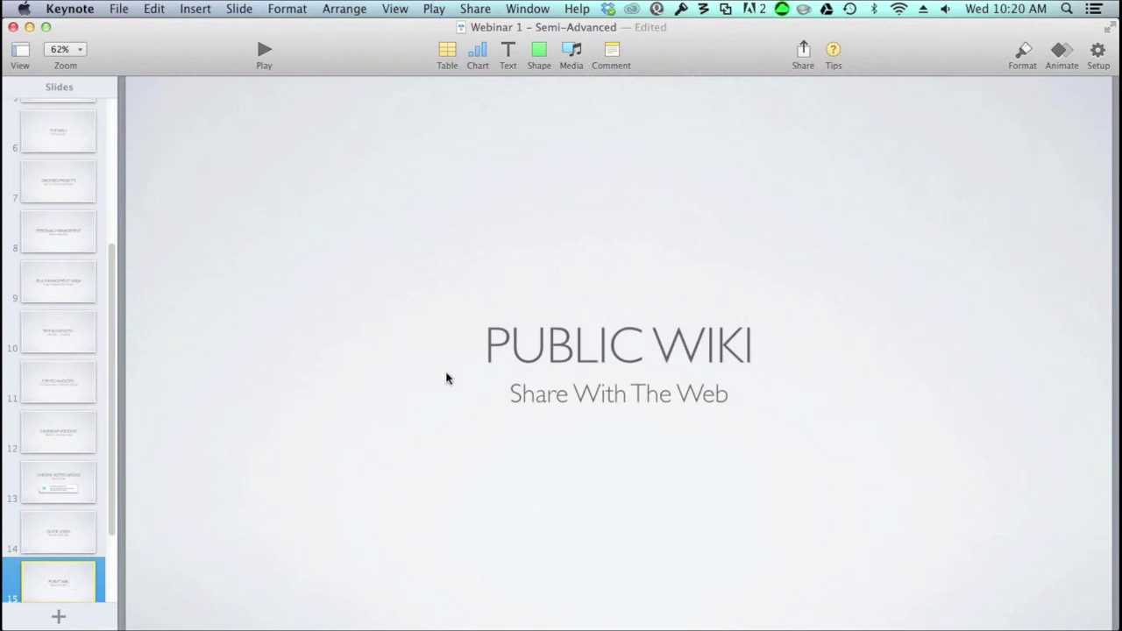
key(ctrl+Right)
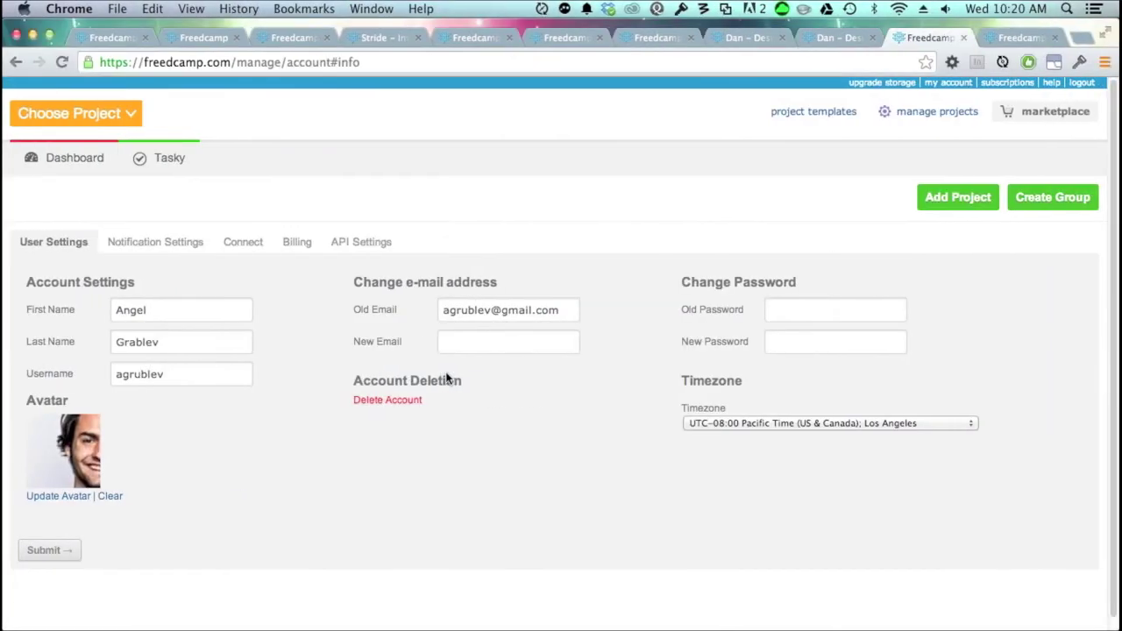
Open Freedcamp's help knowledge base and view its Core Applications article as a public wiki example.
click(27, 115)
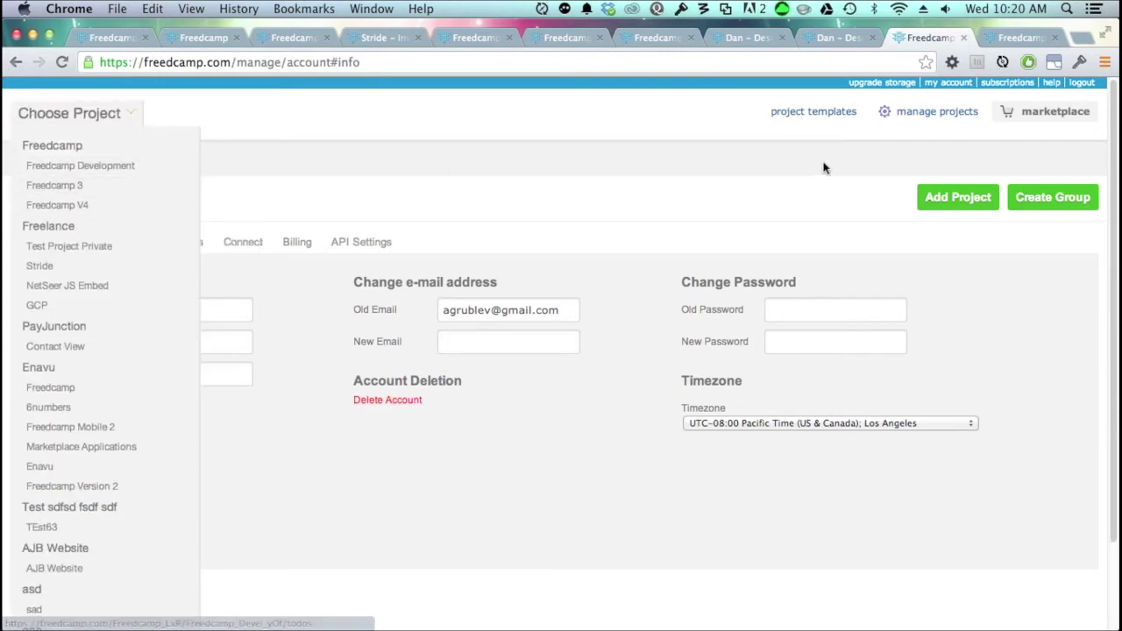
click(1051, 82)
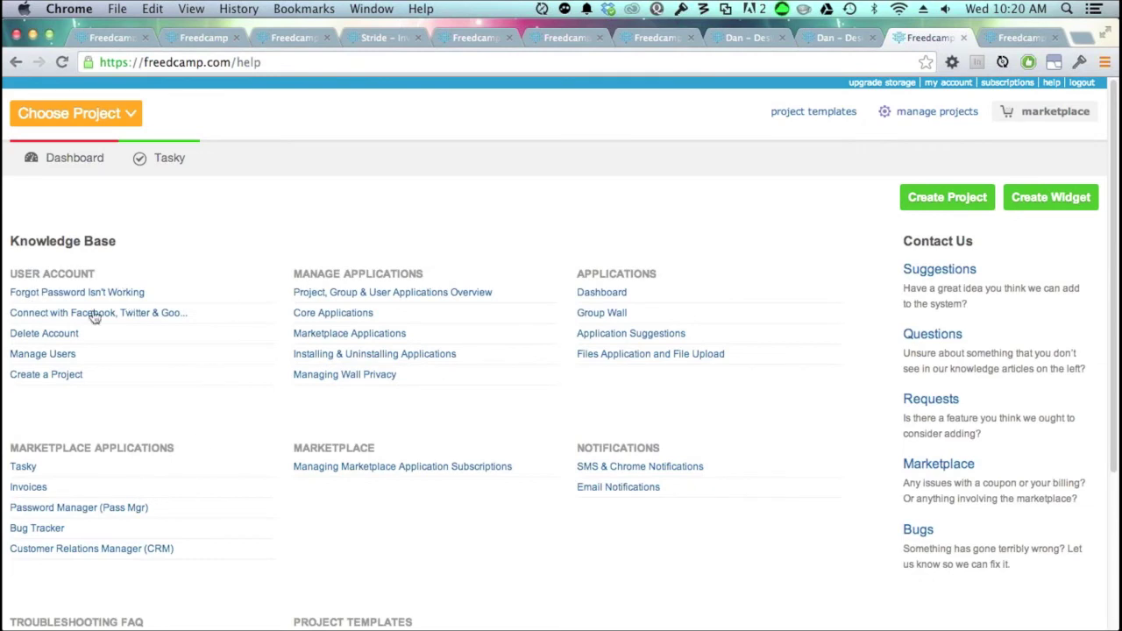
scroll(221, 377, down, 1)
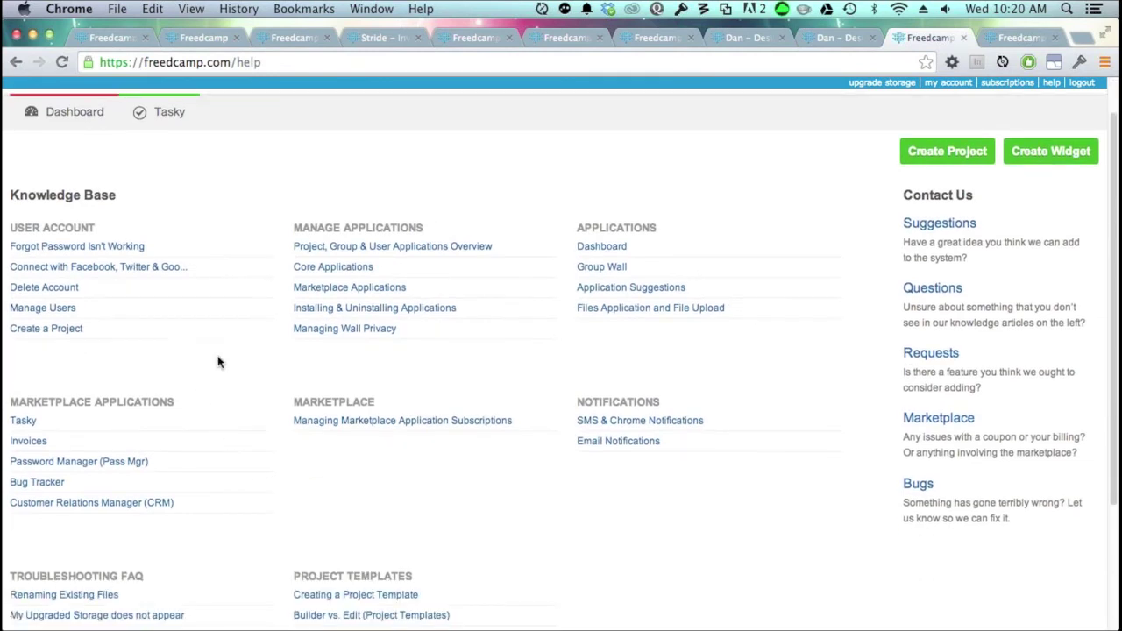
click(336, 273)
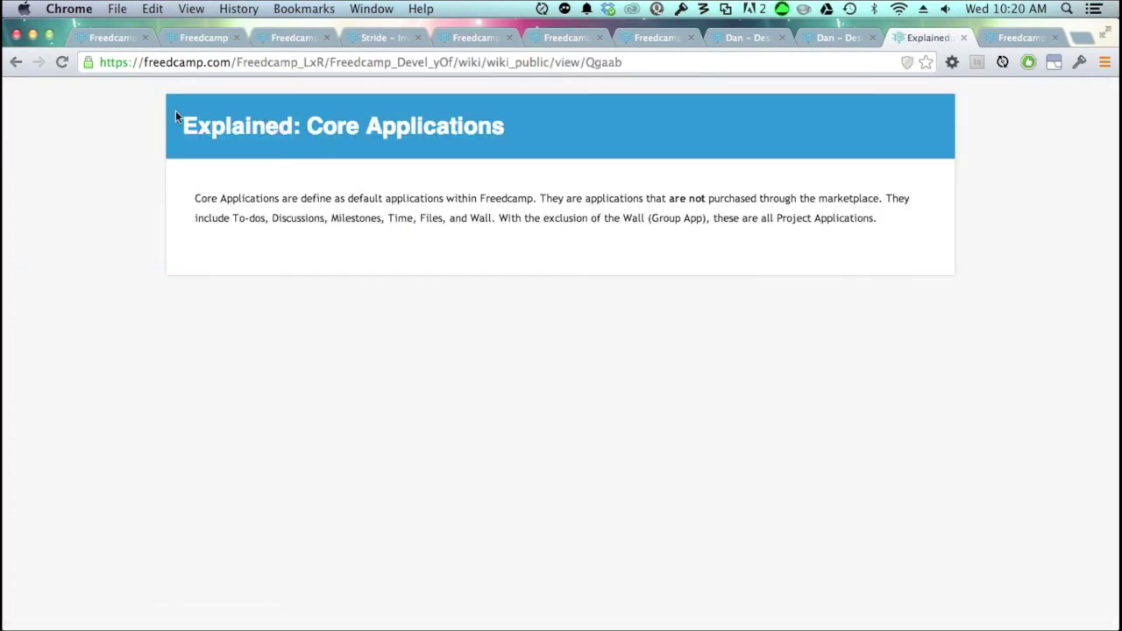
Highlight the heading and text of the public Core Applications article, clear the selection and return to the help knowledge base.
drag(175, 110, 383, 218)
click(383, 219)
click(17, 64)
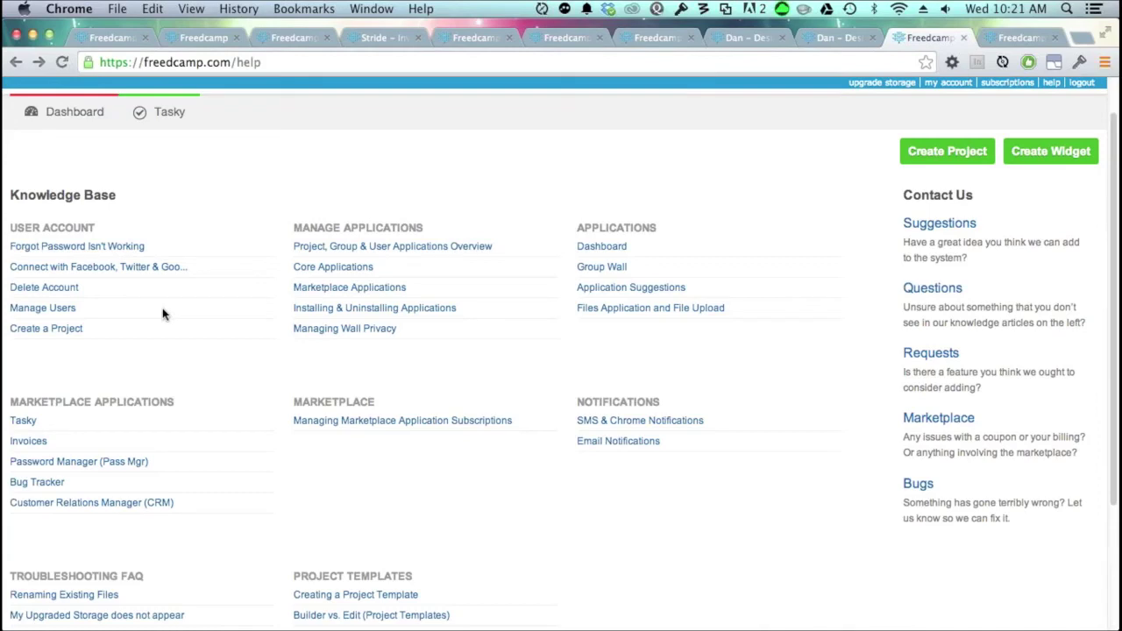
Switch to Keynote and show the Make It Yours slide that follows the Public Wiki slide.
key(super+Tab)
scroll(86, 429, down, 2)
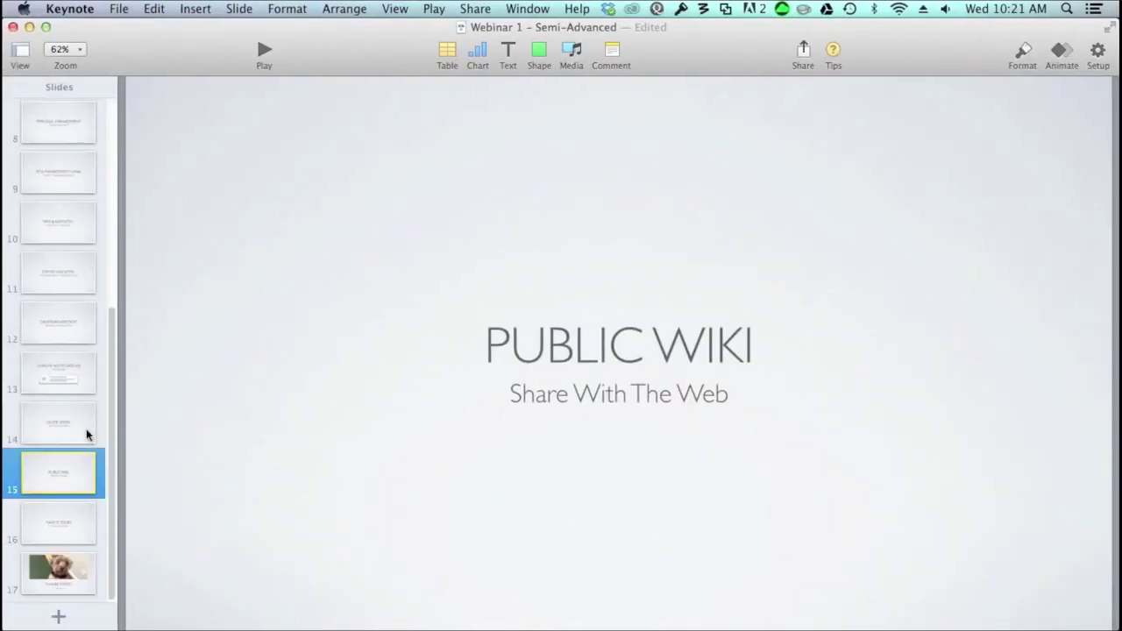
click(78, 528)
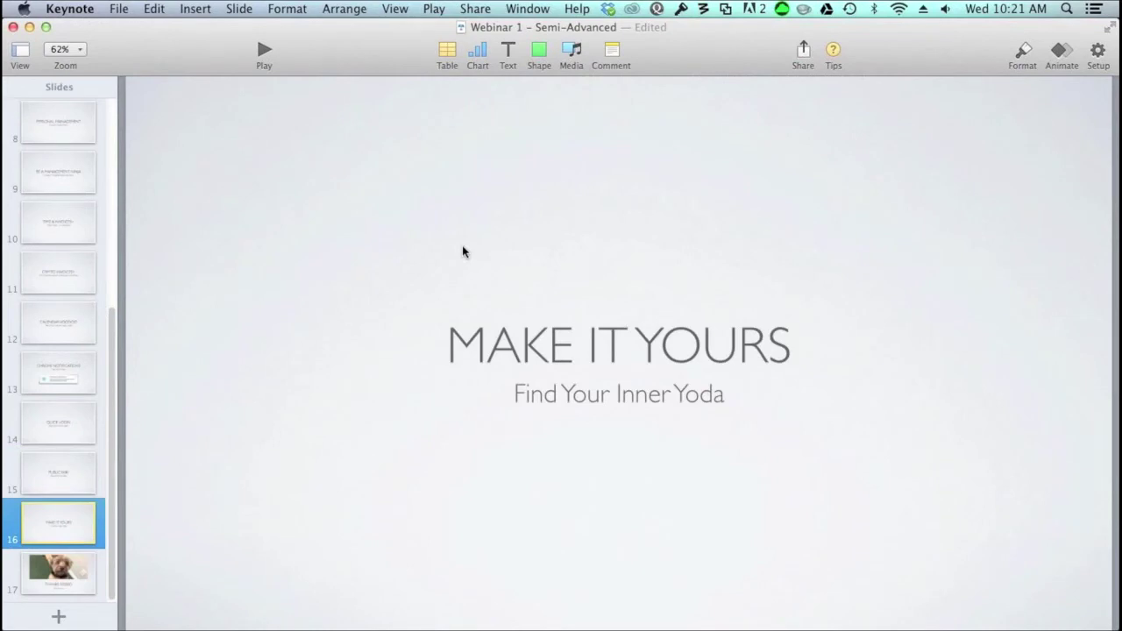
Switch to Chrome and open the To-Do's of the Freedcamp Development project.
key(super+Tab)
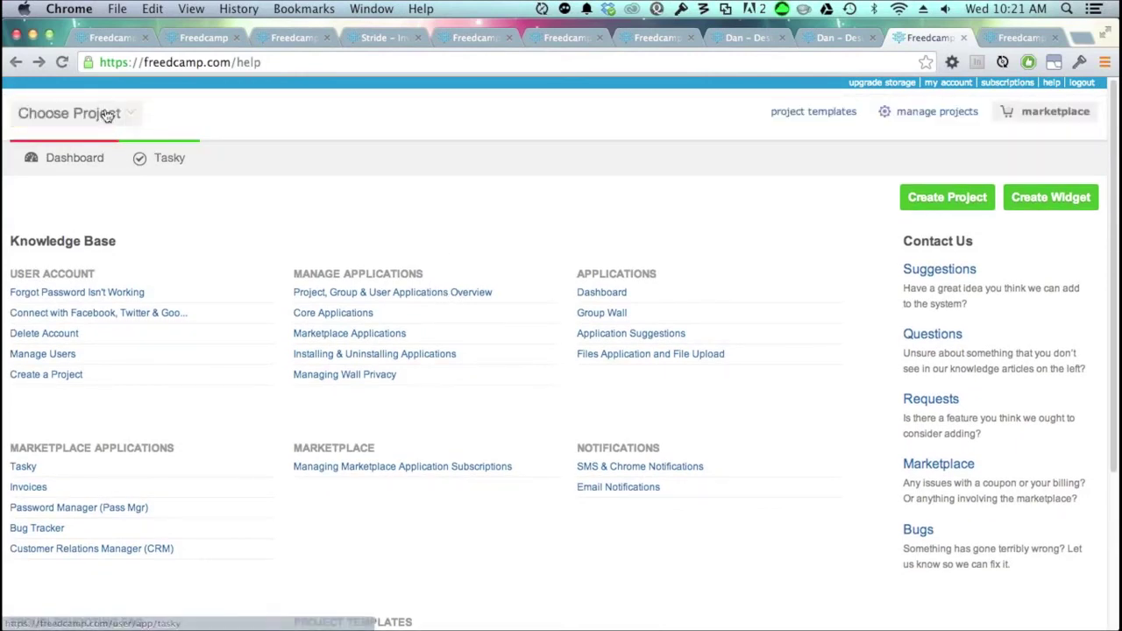
click(105, 115)
mouse_move(123, 169)
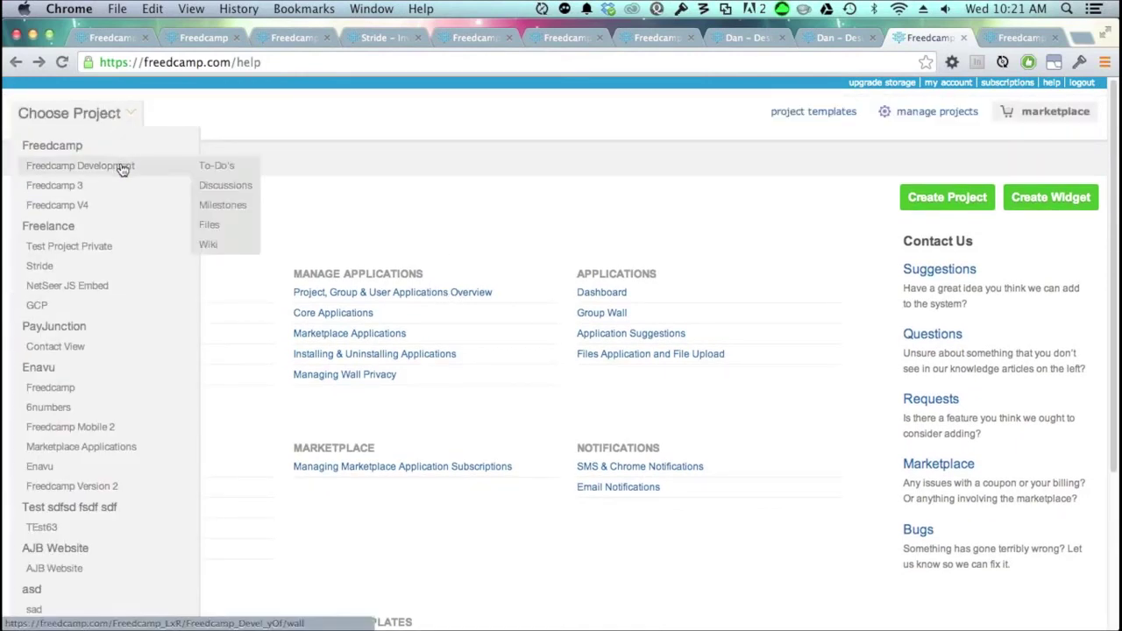
click(214, 170)
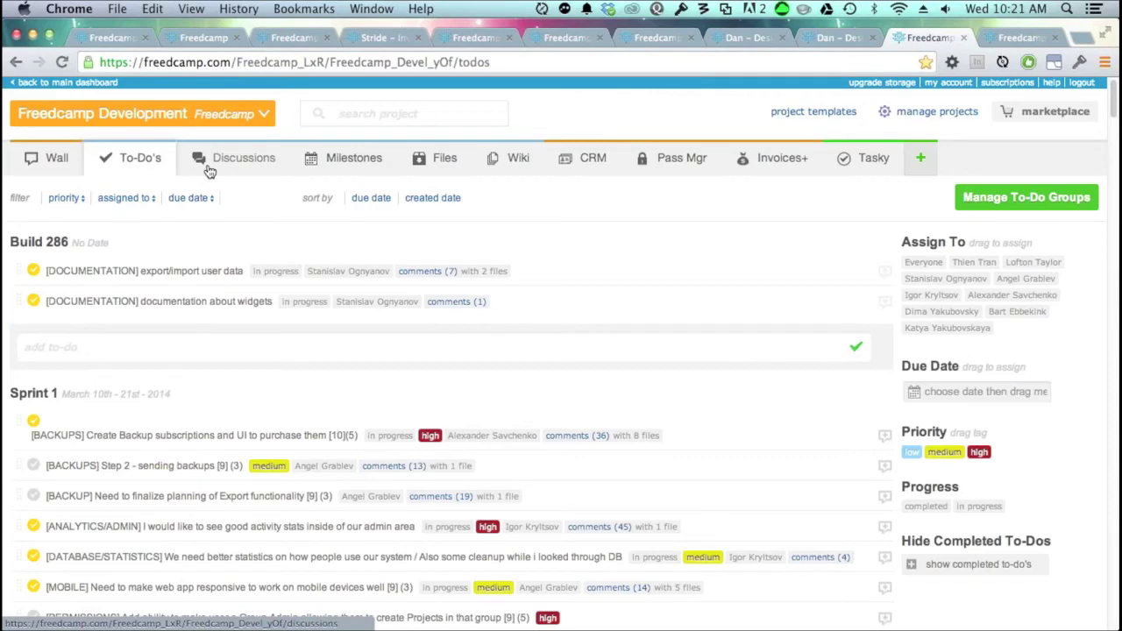
Review the Build 286 and Sprint 1 to-dos with their bracketed labels and scores, and collapse the Sprint 1 group.
scroll(241, 227, down, 4)
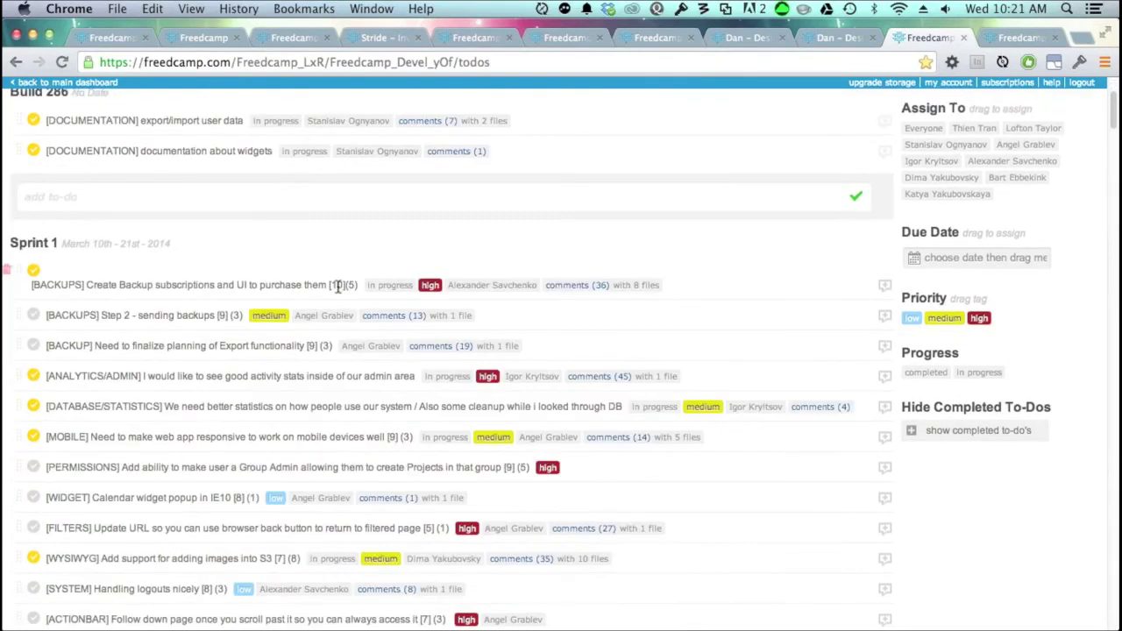
scroll(254, 215, down, 1)
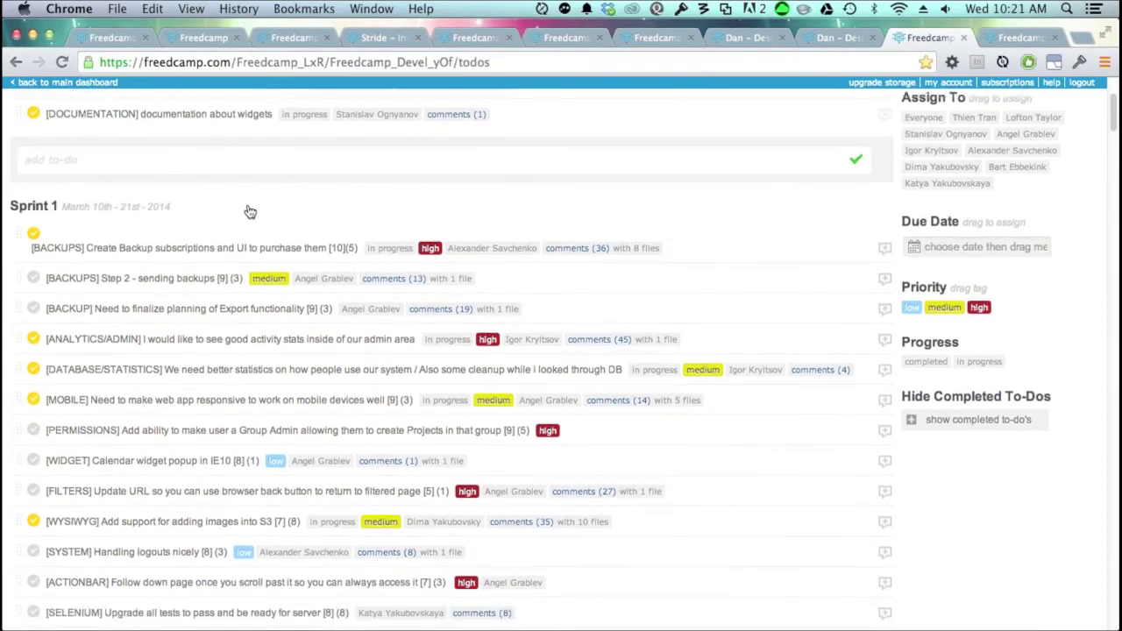
scroll(252, 213, down, 3)
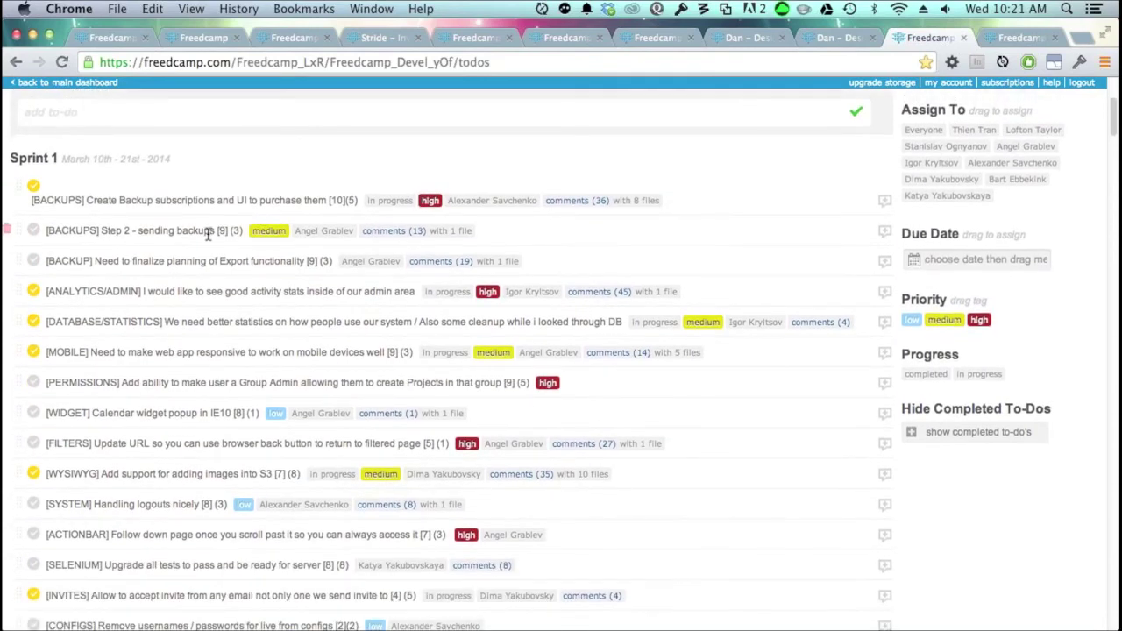
scroll(209, 232, up, 4)
scroll(211, 248, up, 2)
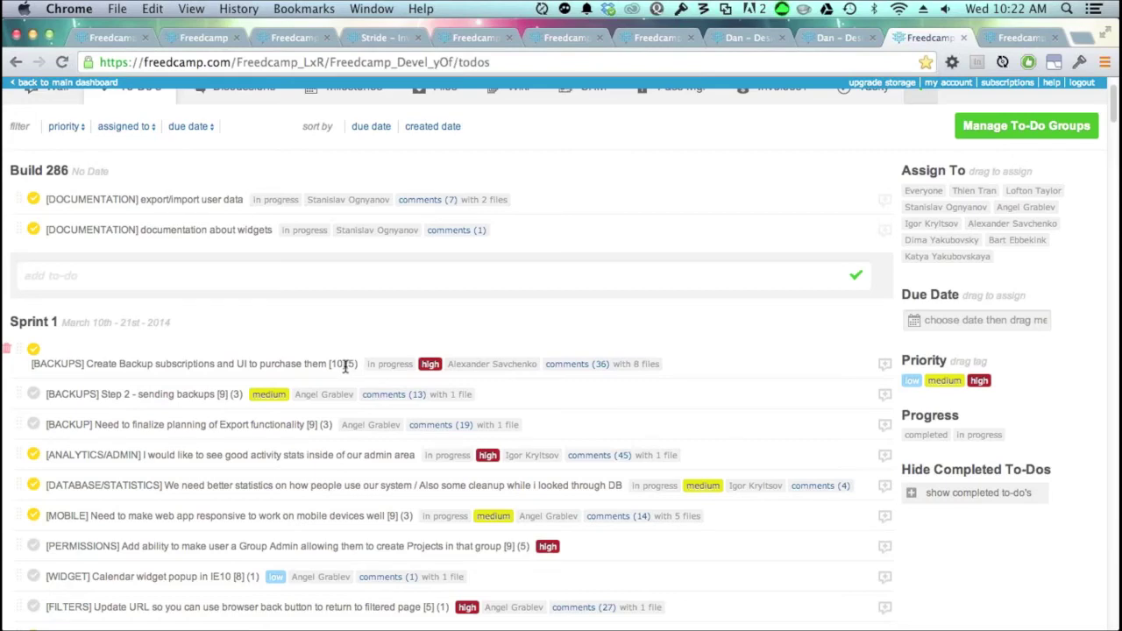
scroll(355, 383, down, 2)
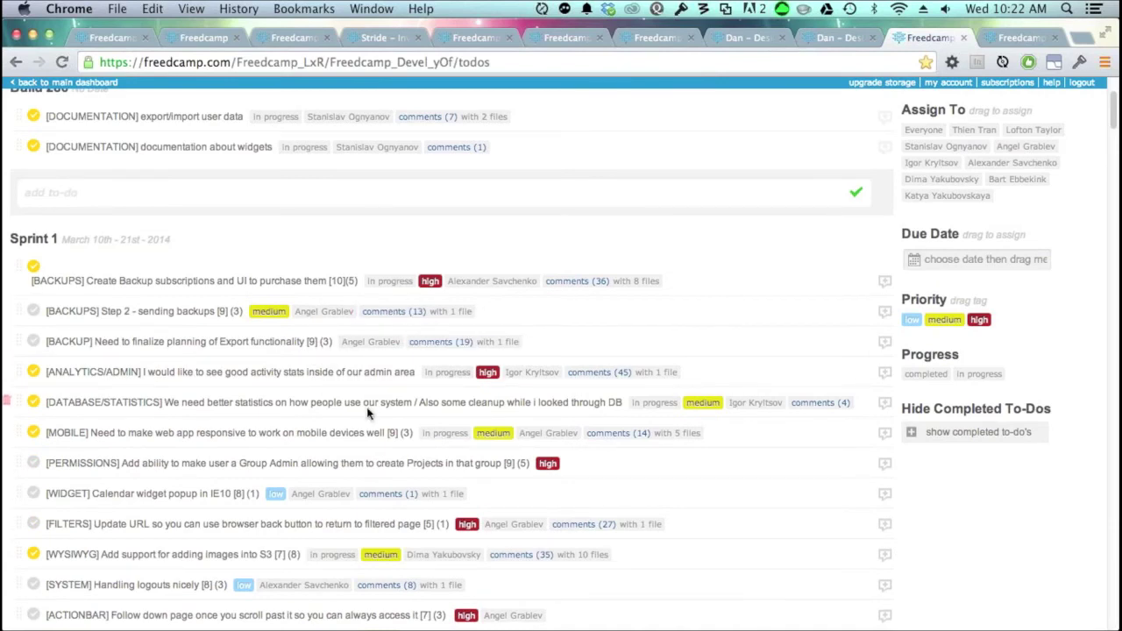
scroll(368, 412, up, 1)
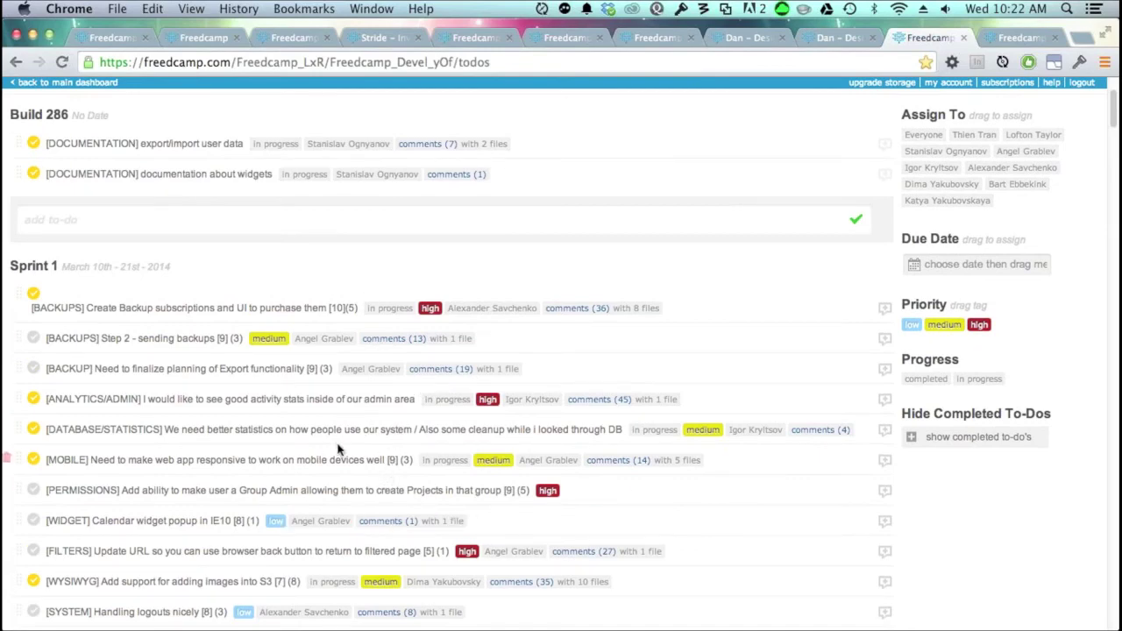
scroll(340, 450, up, 1)
scroll(340, 447, up, 5)
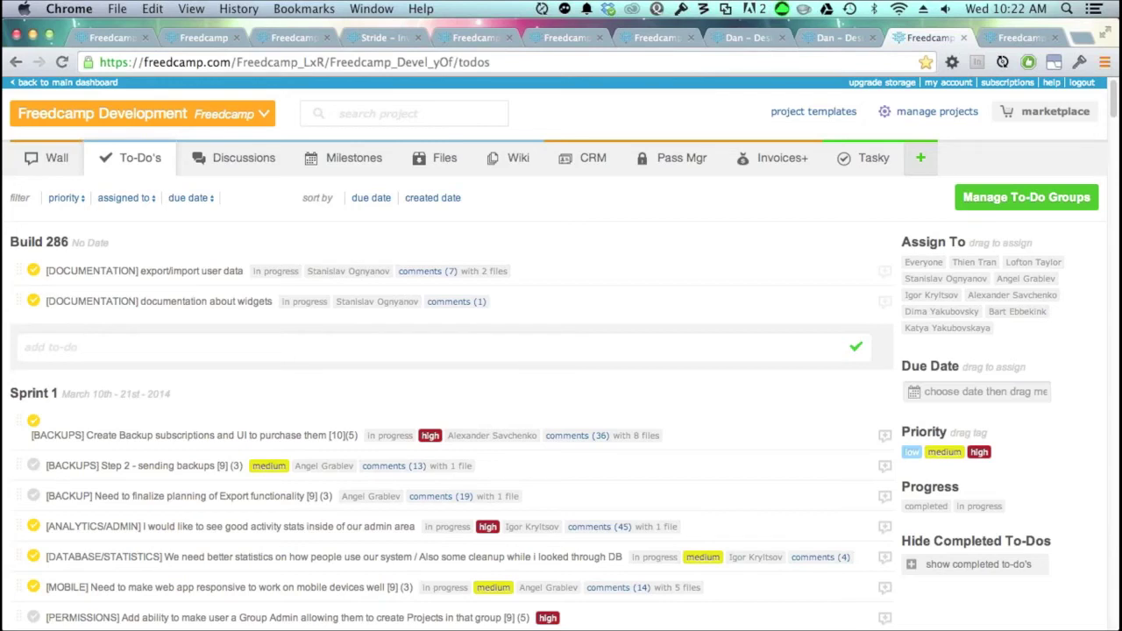
click(214, 388)
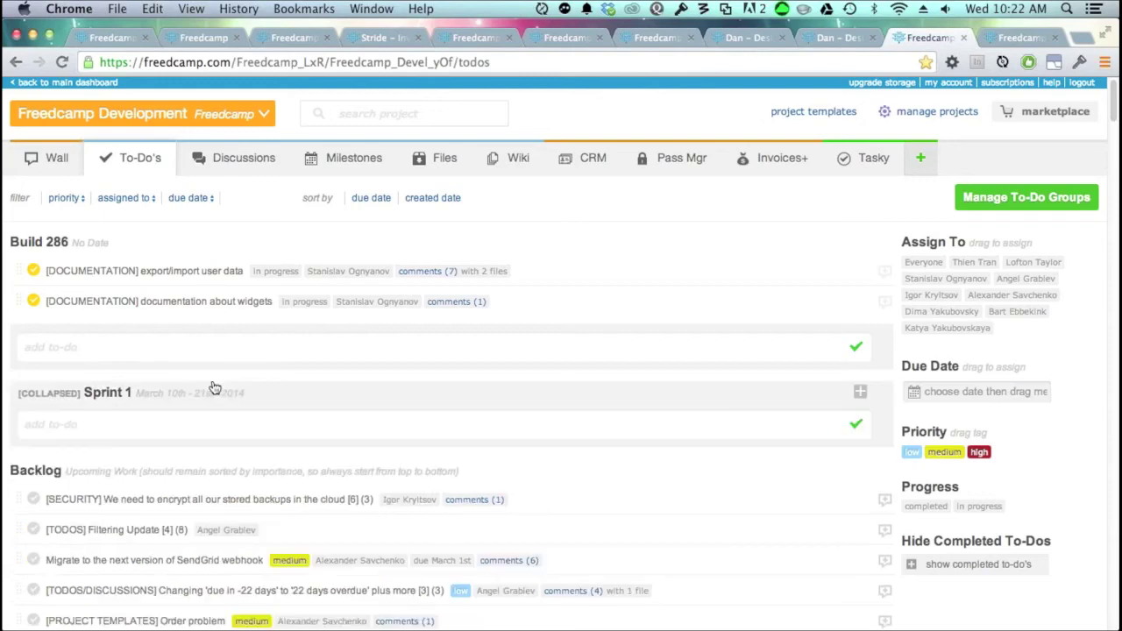
Switch to Keynote and show the final thank-you slide with the dog photo.
key(super+Tab)
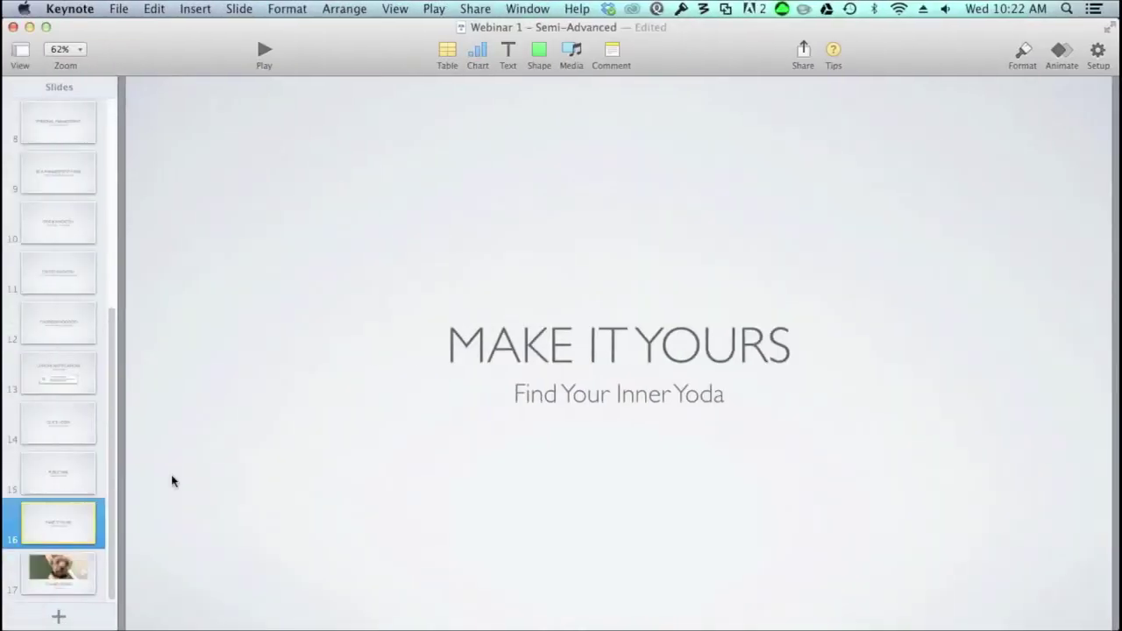
click(31, 576)
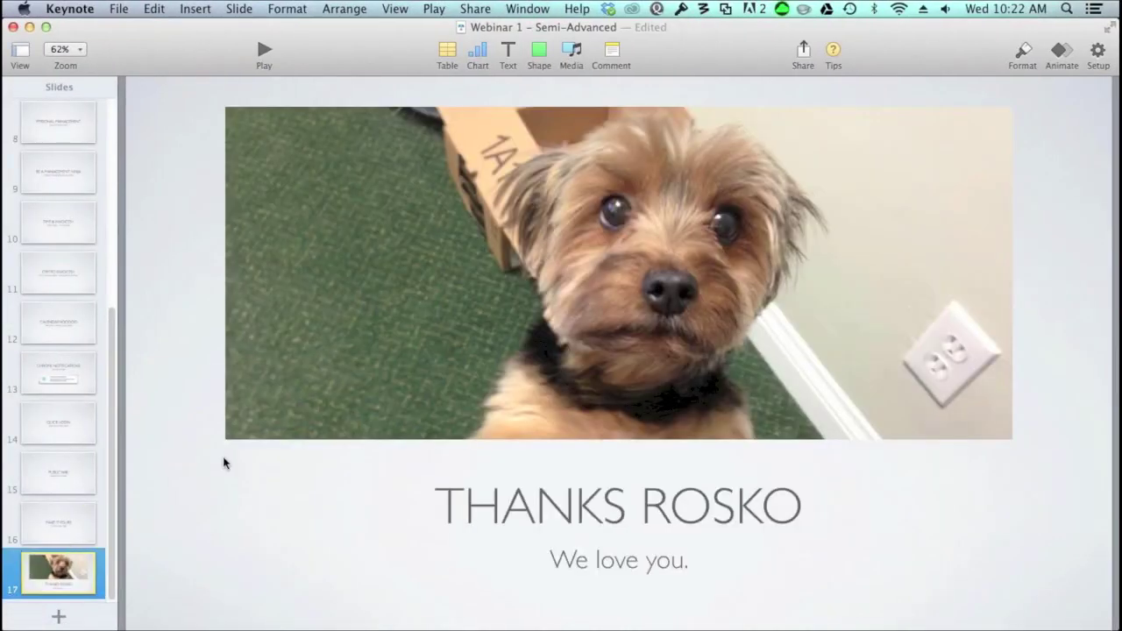